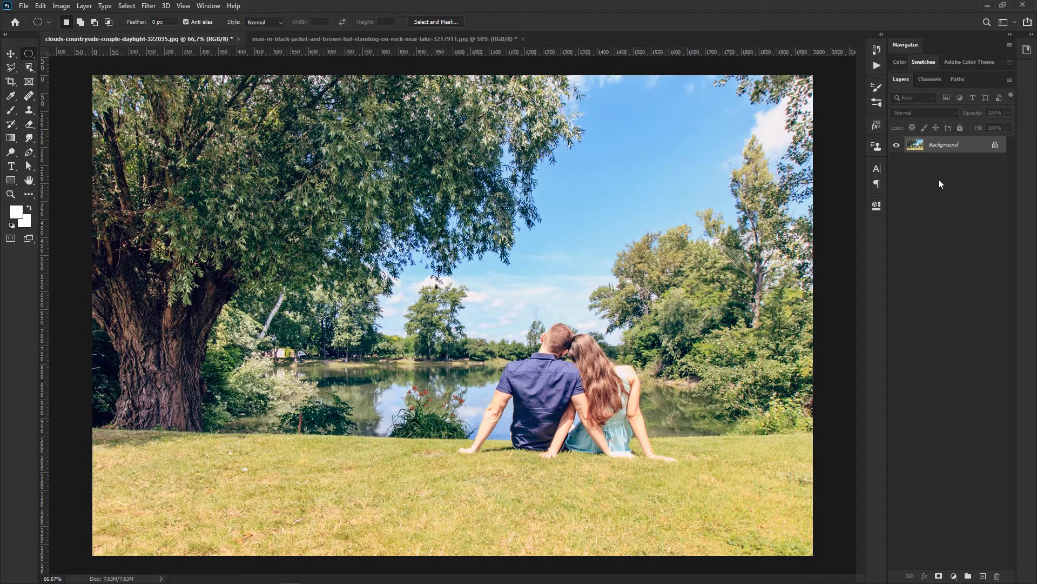
Step: Unlock the Background layer and adjust its Levels directly, setting the black input to 18 and the white input to 222
{"action": "left_click", "coordinate": [993, 146]}
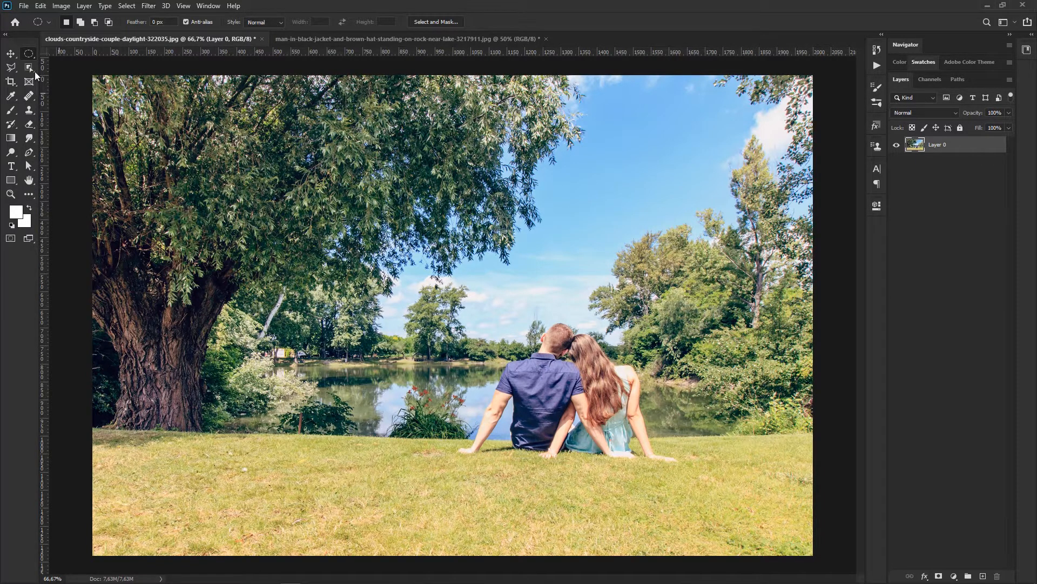
{"action": "left_click", "coordinate": [63, 6]}
{"action": "mouse_move", "coordinate": [70, 34]}
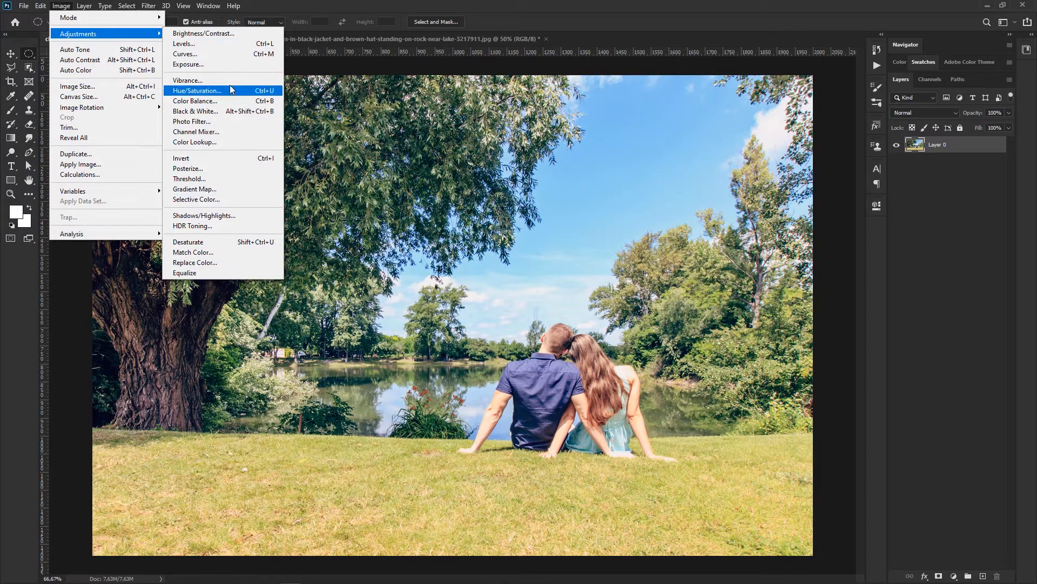
{"action": "left_click", "coordinate": [210, 46]}
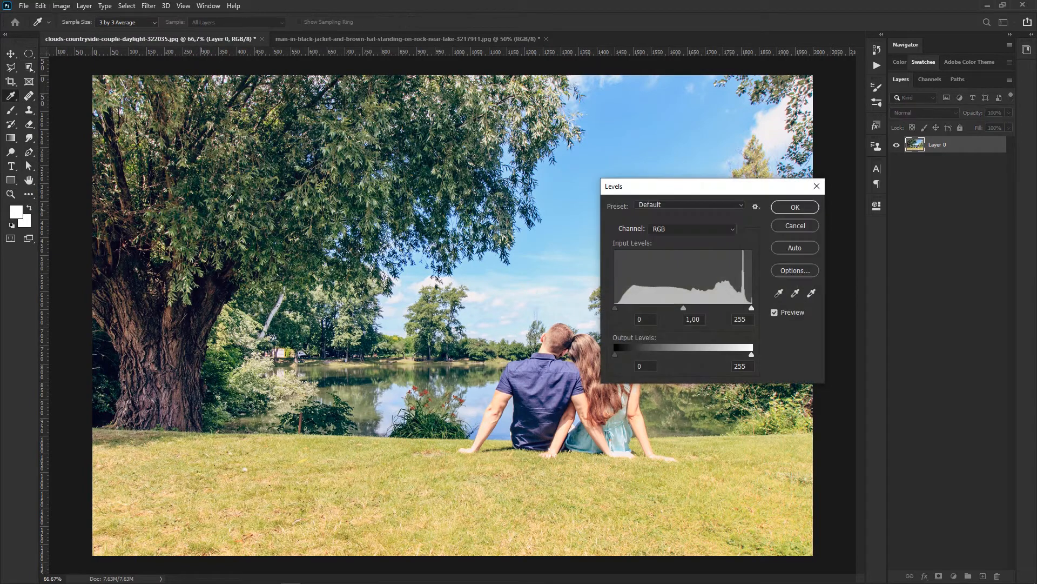
{"action": "left_click_drag", "start_coordinate": [729, 186], "coordinate": [765, 114]}
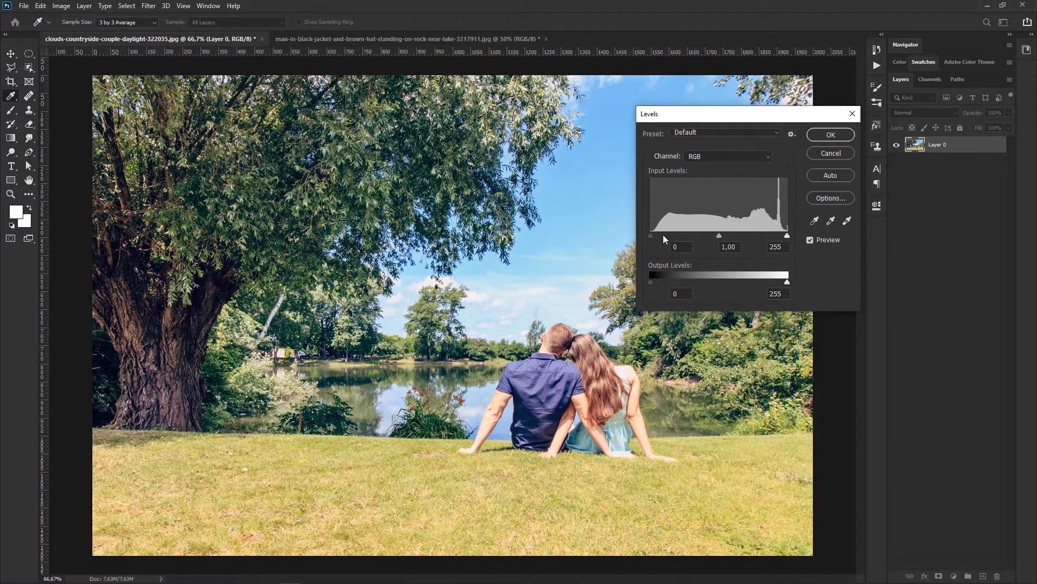
{"action": "left_click_drag", "start_coordinate": [651, 236], "coordinate": [653, 236]}
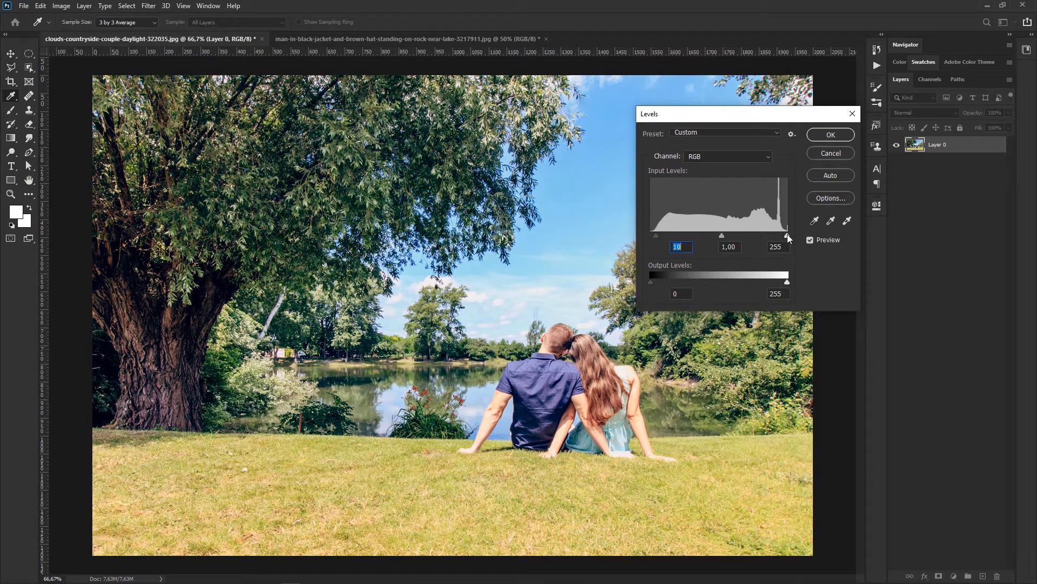
{"action": "left_click_drag", "start_coordinate": [787, 235], "coordinate": [773, 236]}
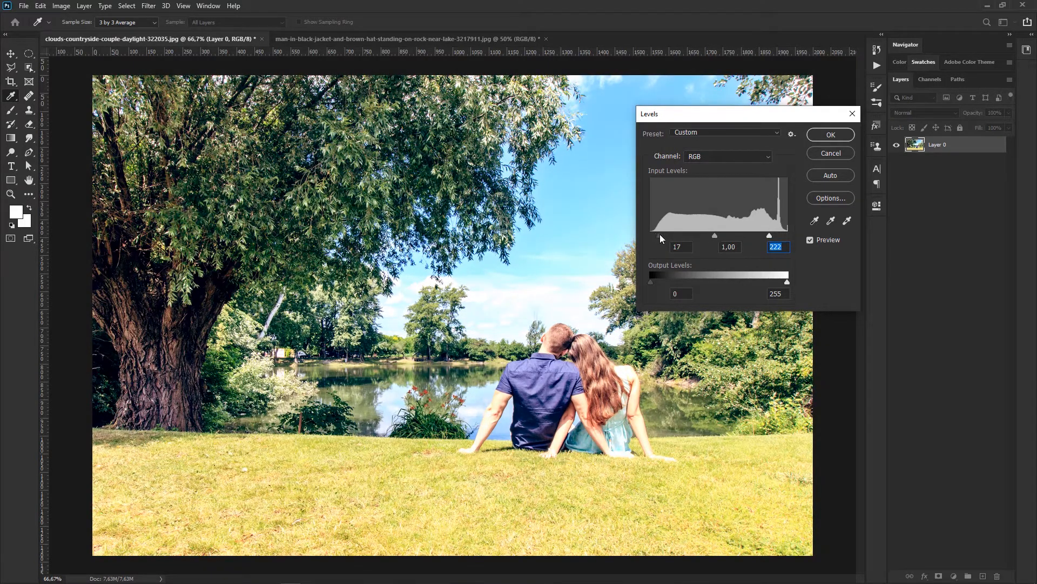
{"action": "left_click_drag", "start_coordinate": [662, 235], "coordinate": [660, 235]}
Step: Compare the photo with and without the Levels preview, and apply the adjustment with the white input at 230
{"action": "left_click", "coordinate": [810, 240]}
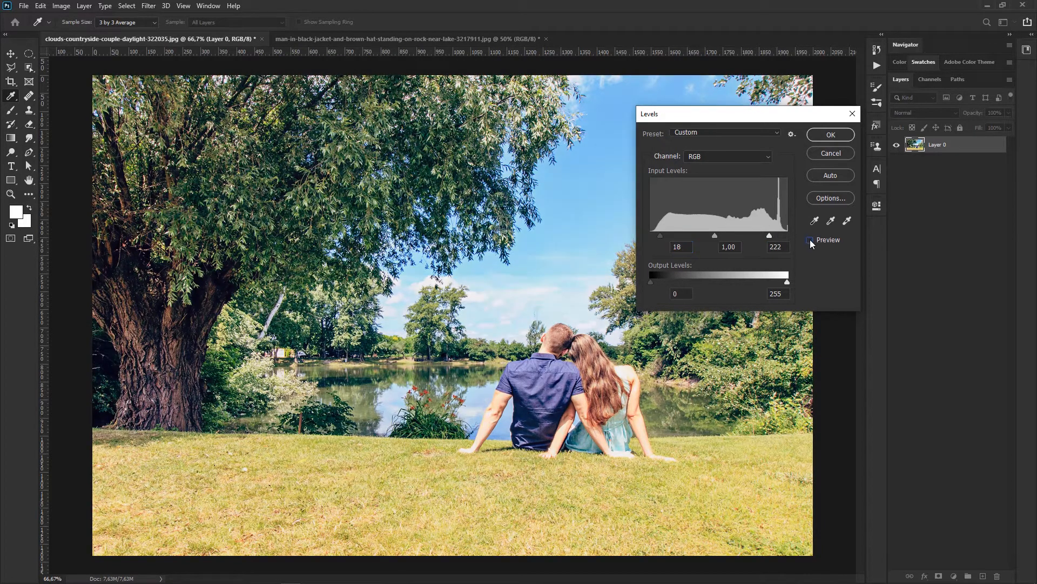
{"action": "left_click", "coordinate": [810, 239]}
{"action": "left_click", "coordinate": [809, 238]}
{"action": "left_click", "coordinate": [809, 238]}
{"action": "left_click", "coordinate": [809, 238]}
{"action": "left_click", "coordinate": [807, 240]}
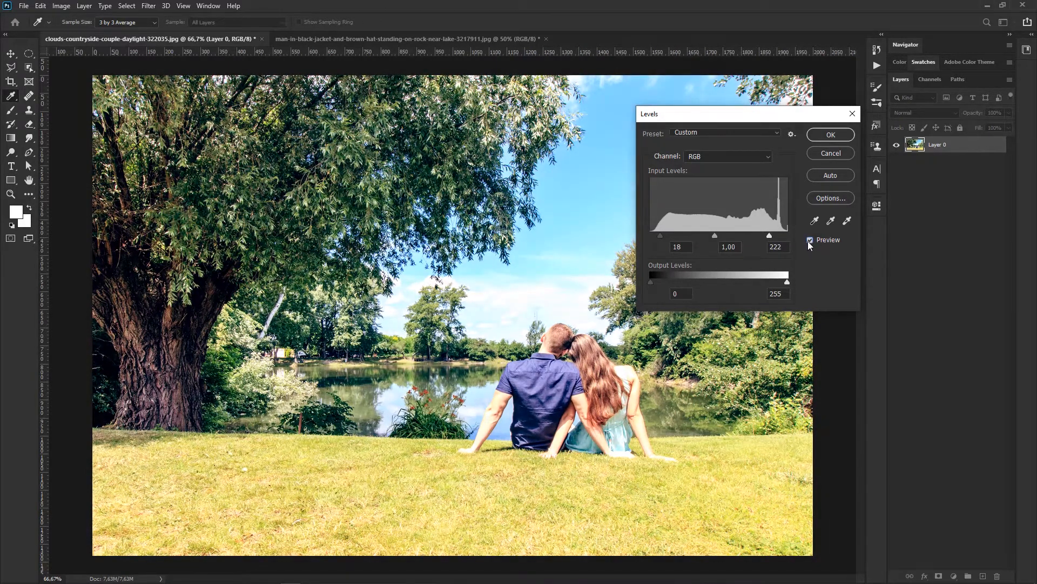
{"action": "left_click", "coordinate": [810, 240]}
{"action": "left_click", "coordinate": [809, 240]}
{"action": "left_click_drag", "start_coordinate": [769, 235], "coordinate": [776, 235]}
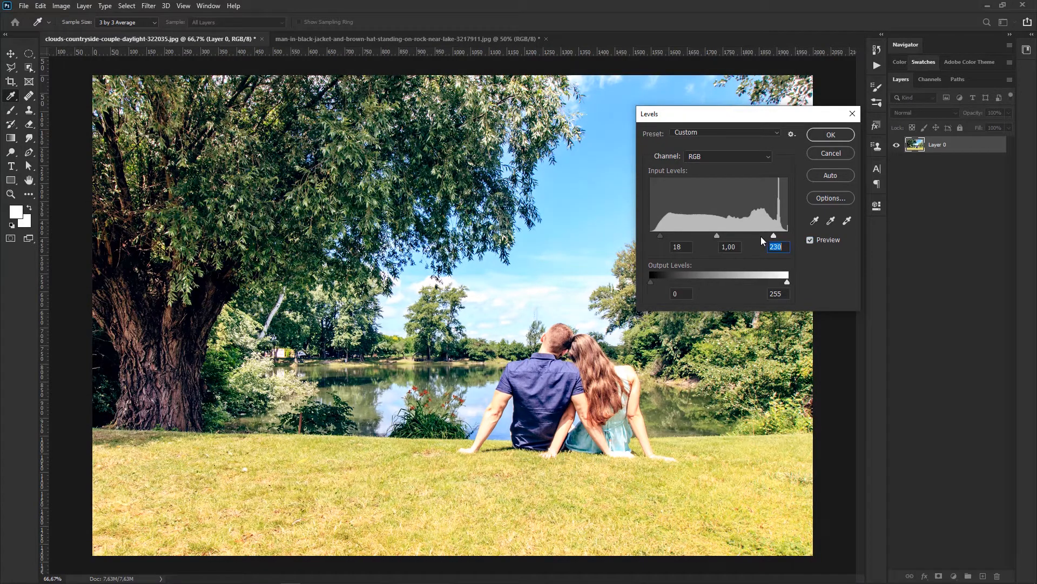
{"action": "left_click", "coordinate": [820, 134]}
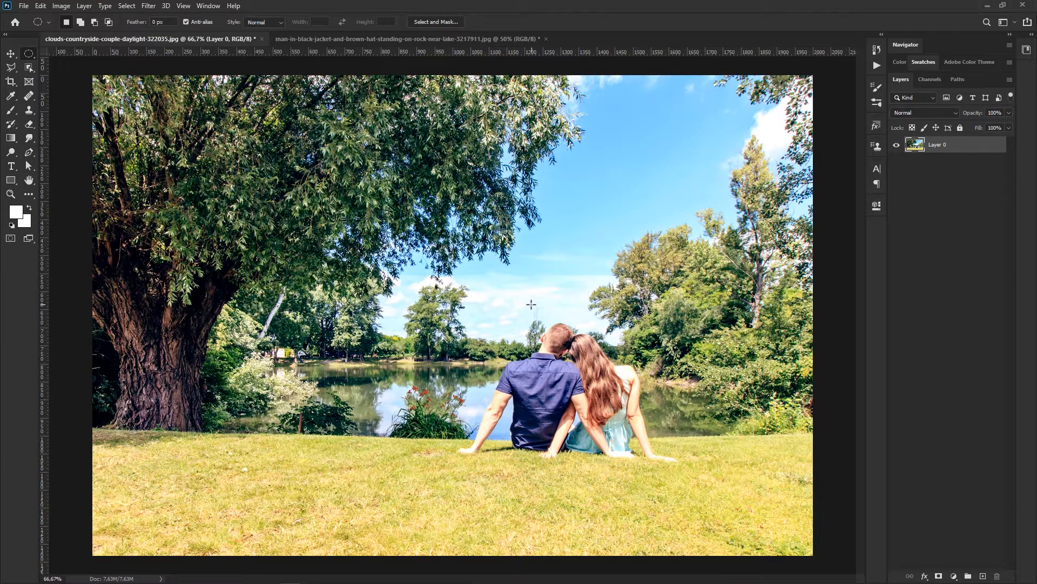
Step: Revert the photo to its original opened state in the history, discarding the direct Levels adjustment and the layer unlock
{"action": "left_click", "coordinate": [876, 51]}
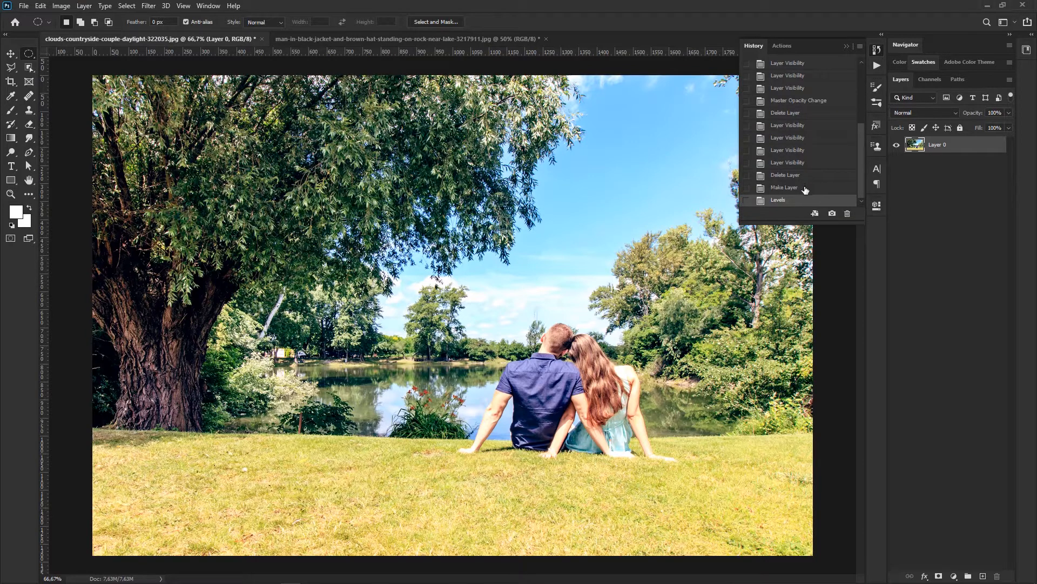
{"action": "left_click", "coordinate": [805, 188]}
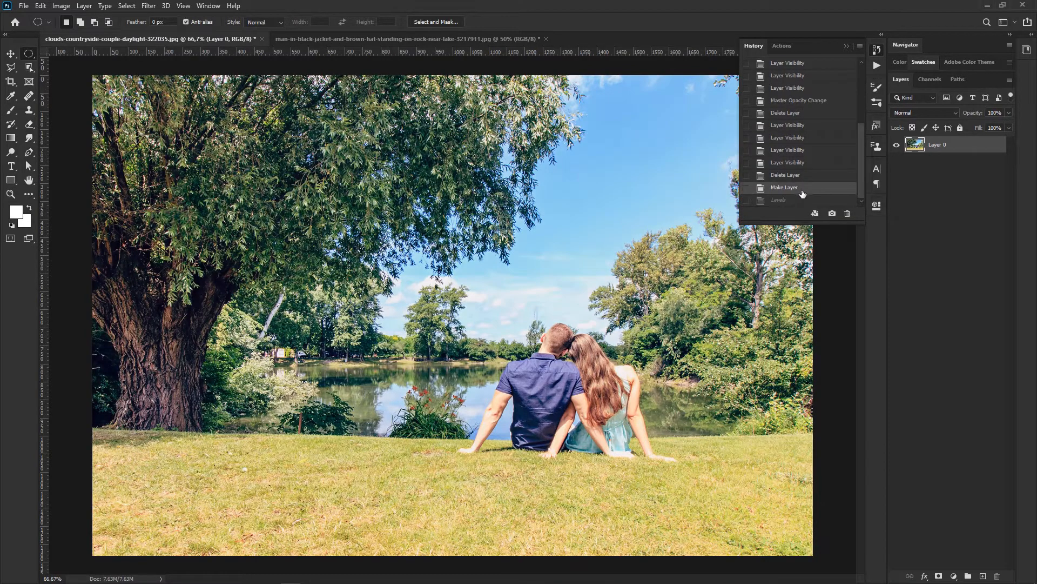
{"action": "left_click", "coordinate": [847, 46]}
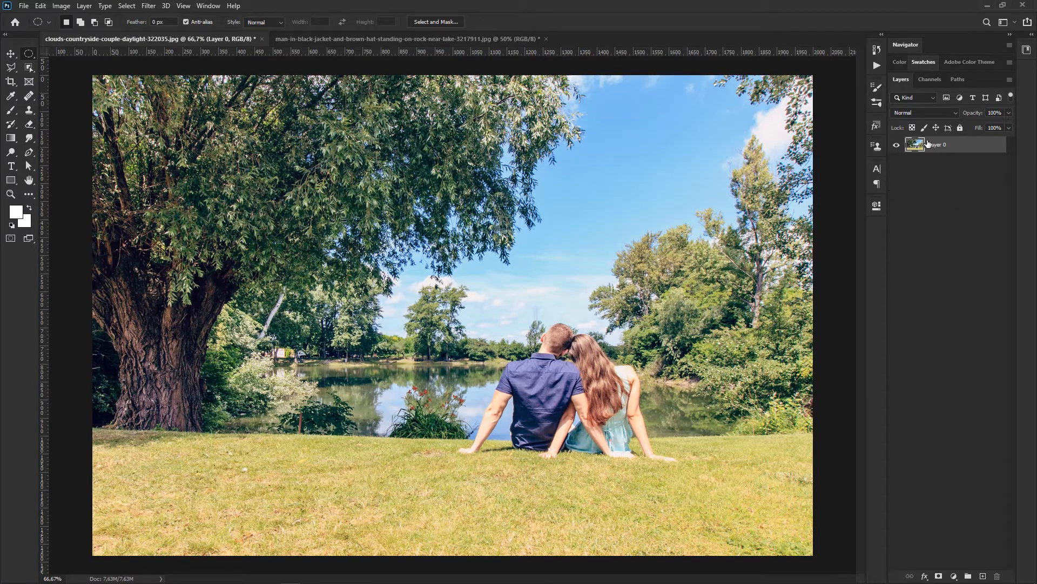
{"action": "left_click", "coordinate": [878, 50]}
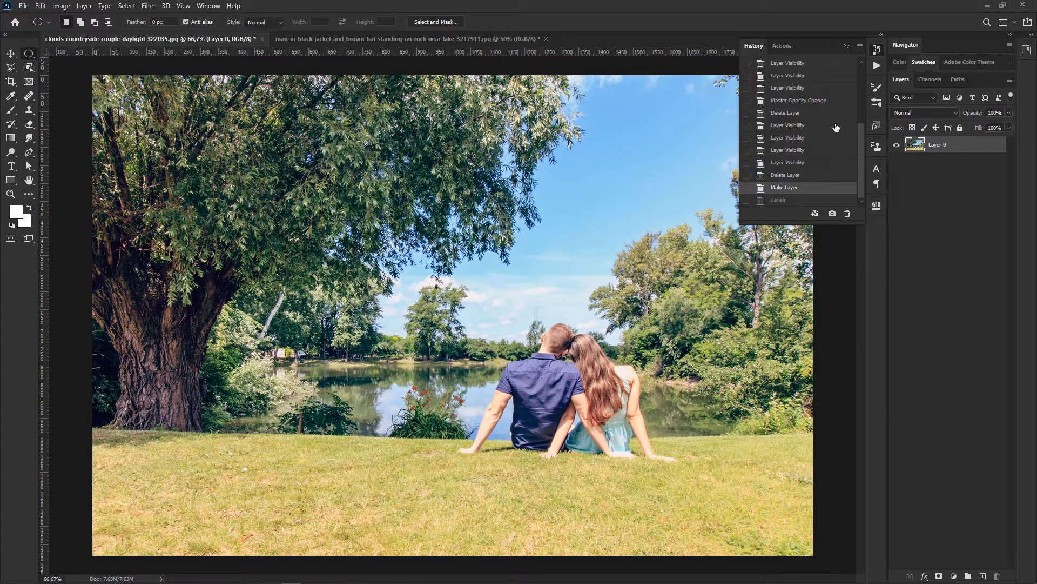
{"action": "left_click_drag", "start_coordinate": [863, 167], "coordinate": [861, 103]}
{"action": "left_click", "coordinate": [833, 66]}
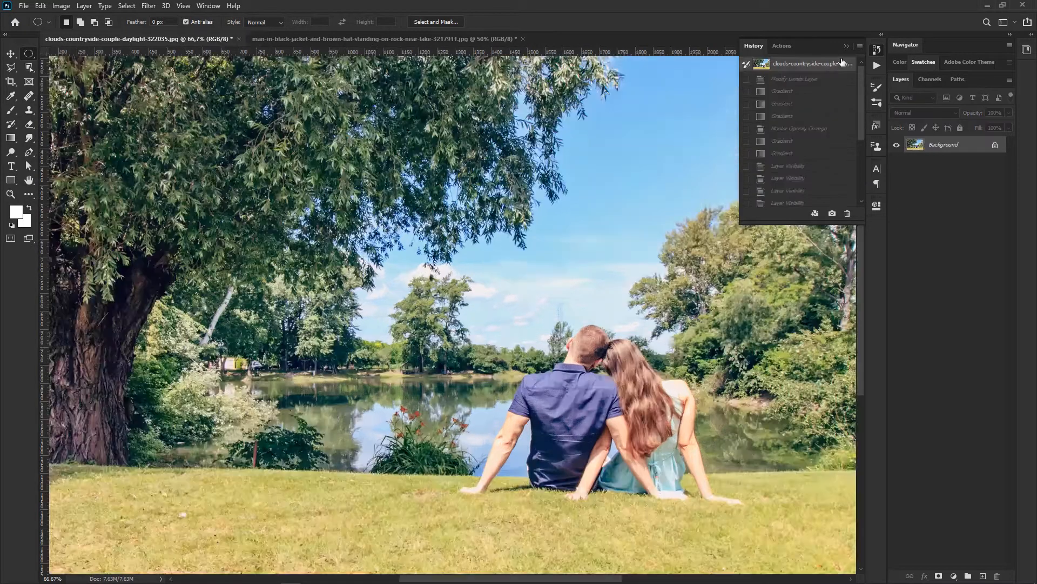
{"action": "left_click", "coordinate": [847, 46]}
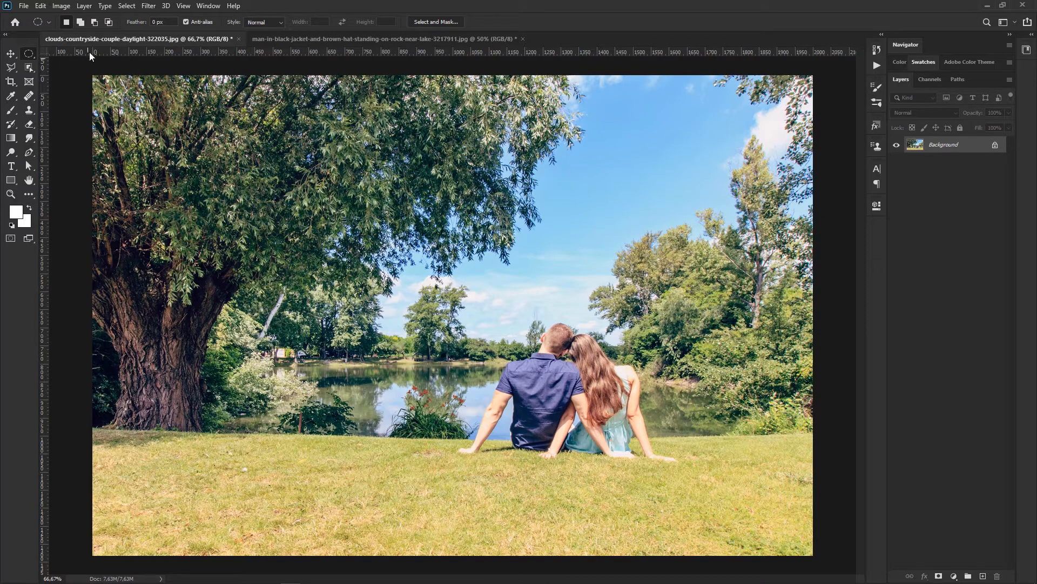
{"action": "left_click", "coordinate": [86, 6]}
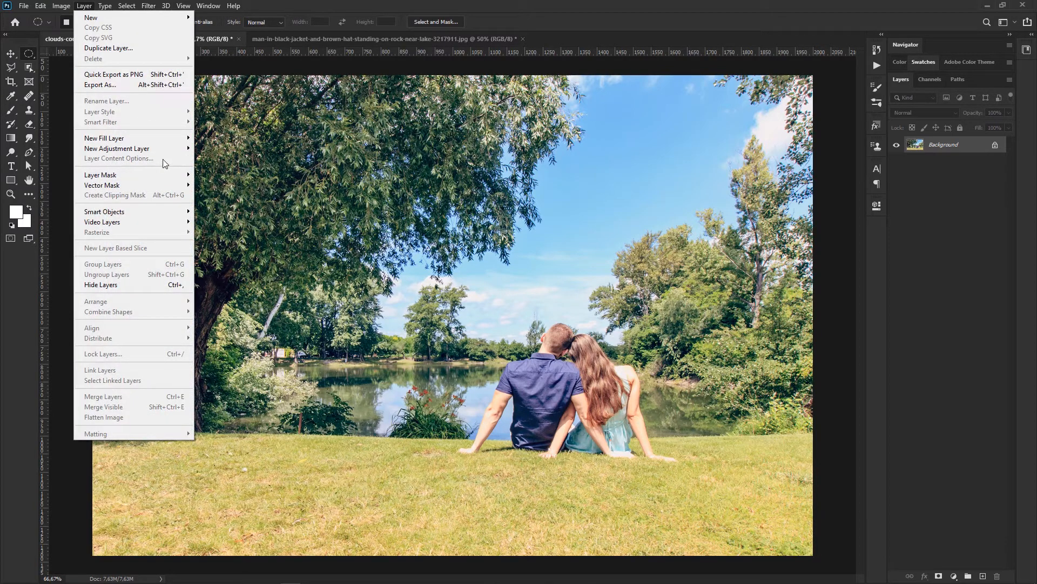
{"action": "mouse_move", "coordinate": [130, 152]}
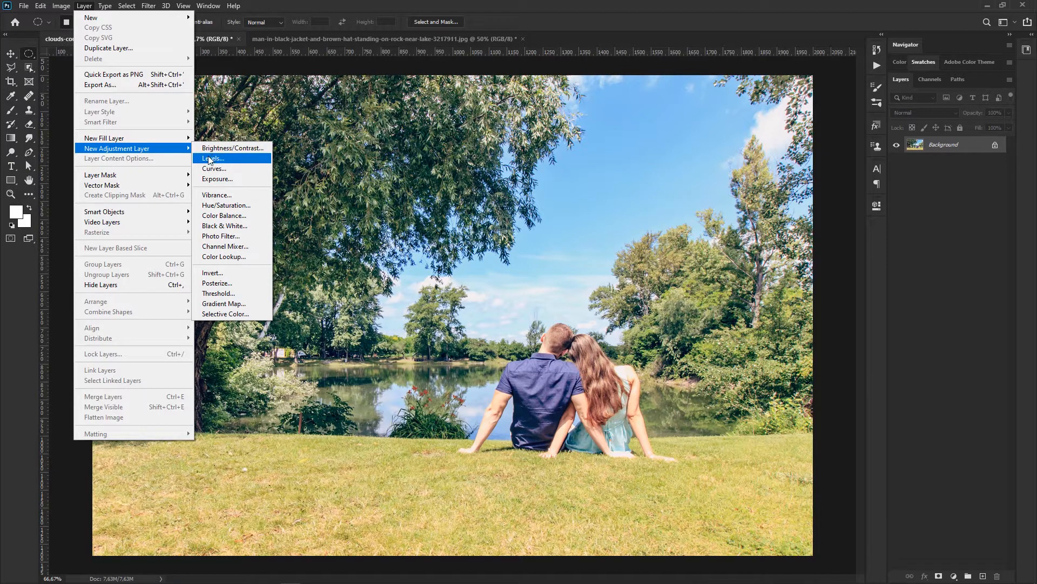
{"action": "left_click", "coordinate": [345, 5]}
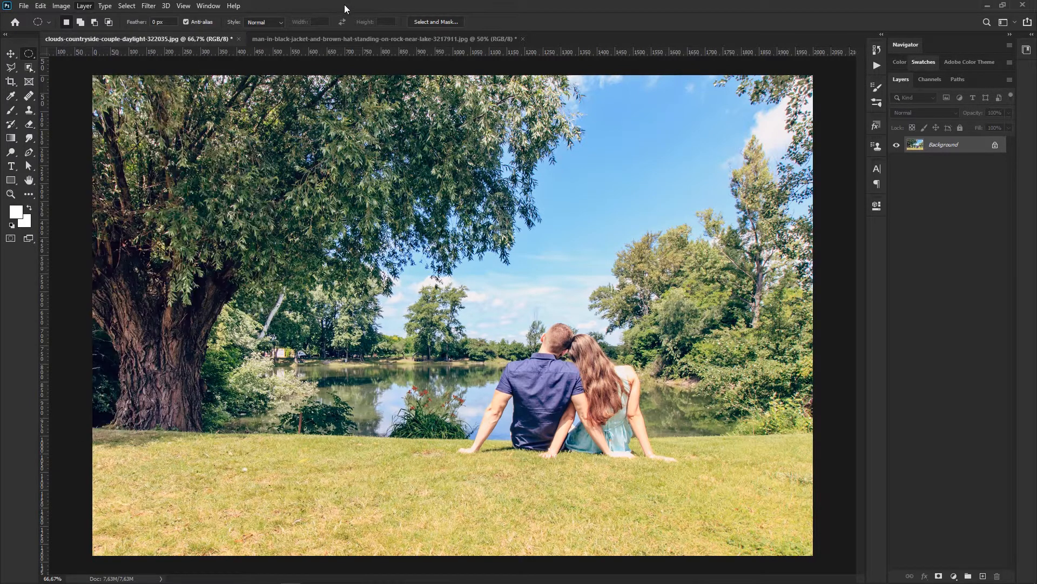
Step: Show the Adjustments panel and dock it collapsed in the icon strip beside the Layers panel
{"action": "left_click", "coordinate": [207, 6]}
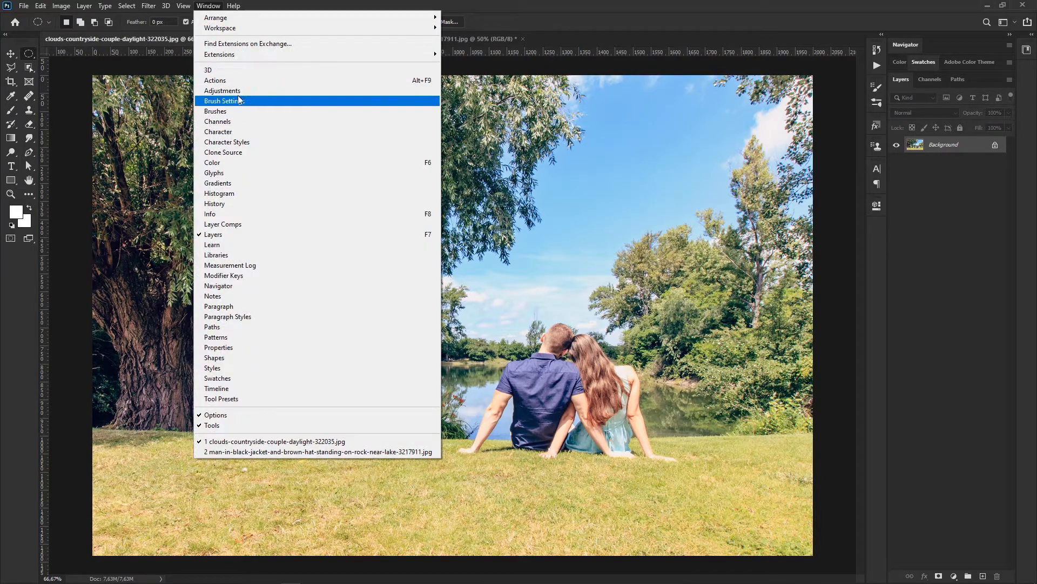
{"action": "left_click", "coordinate": [246, 93]}
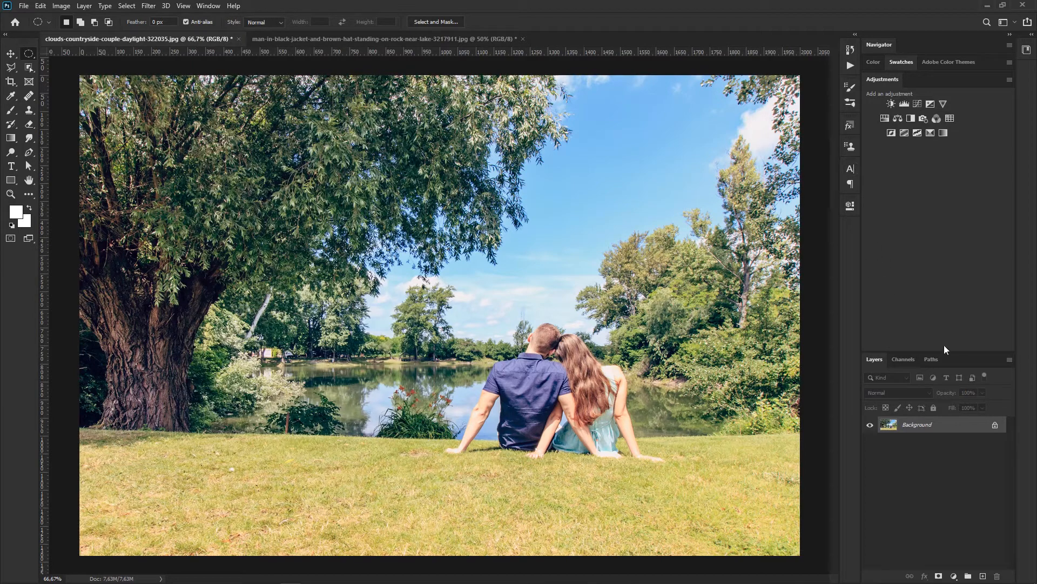
{"action": "left_click_drag", "start_coordinate": [956, 352], "coordinate": [916, 126]}
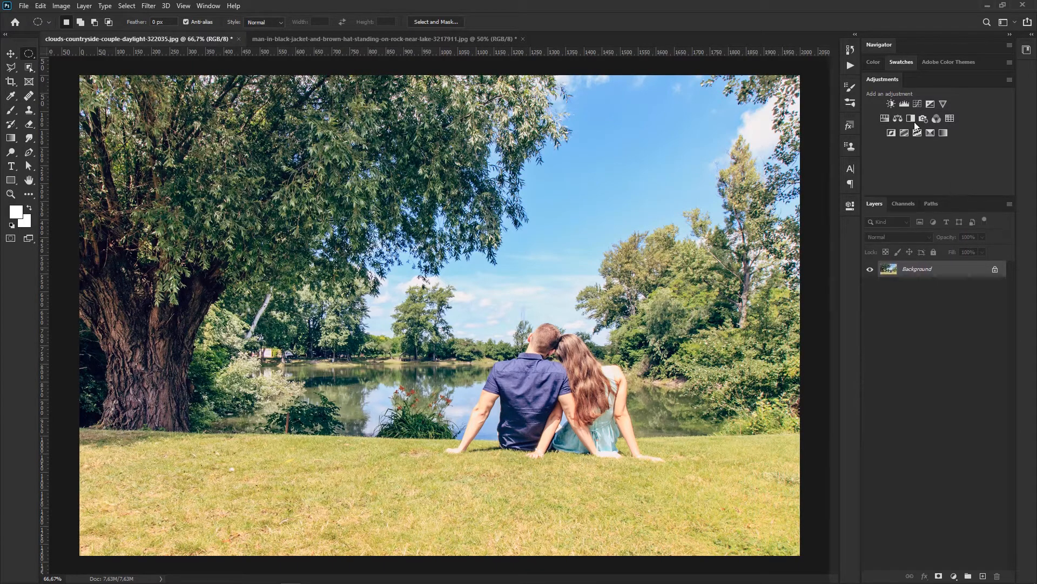
{"action": "left_click_drag", "start_coordinate": [892, 83], "coordinate": [644, 114]}
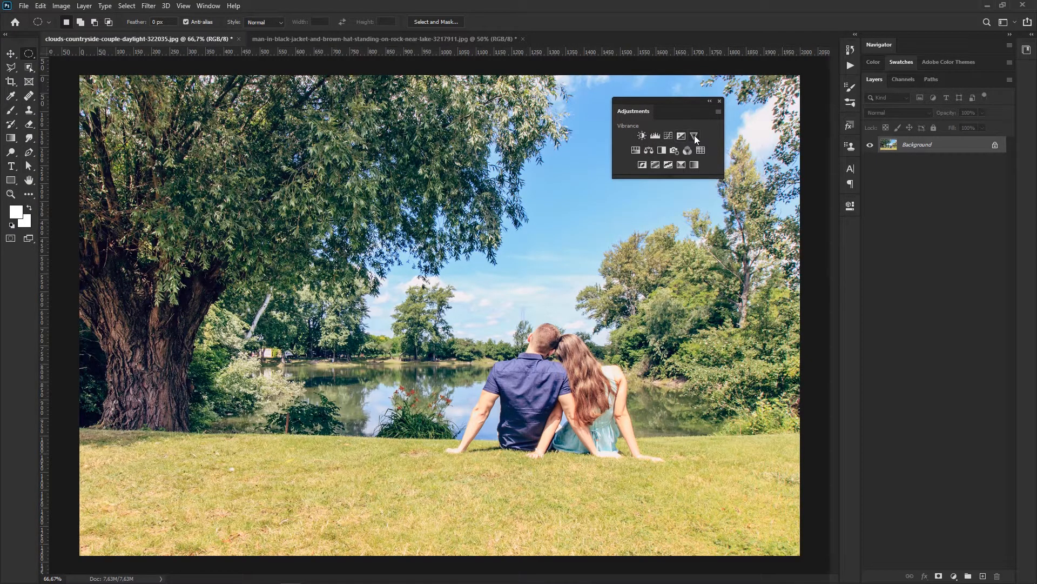
{"action": "left_click_drag", "start_coordinate": [700, 102], "coordinate": [852, 223]}
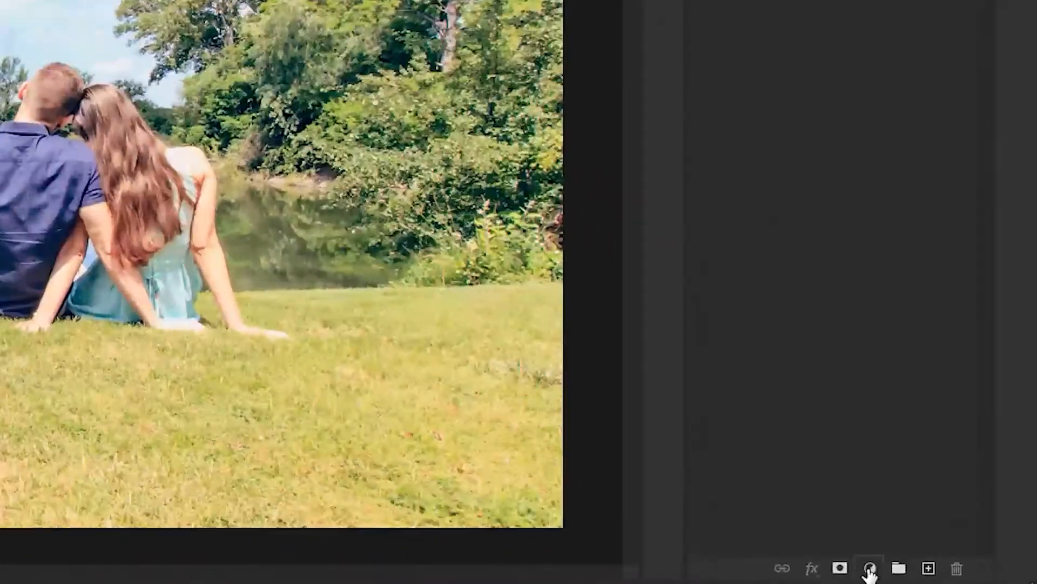
Step: Add a Levels adjustment layer above the Background with the black input at 101 and the white input at about 176
{"action": "left_click", "coordinate": [954, 576]}
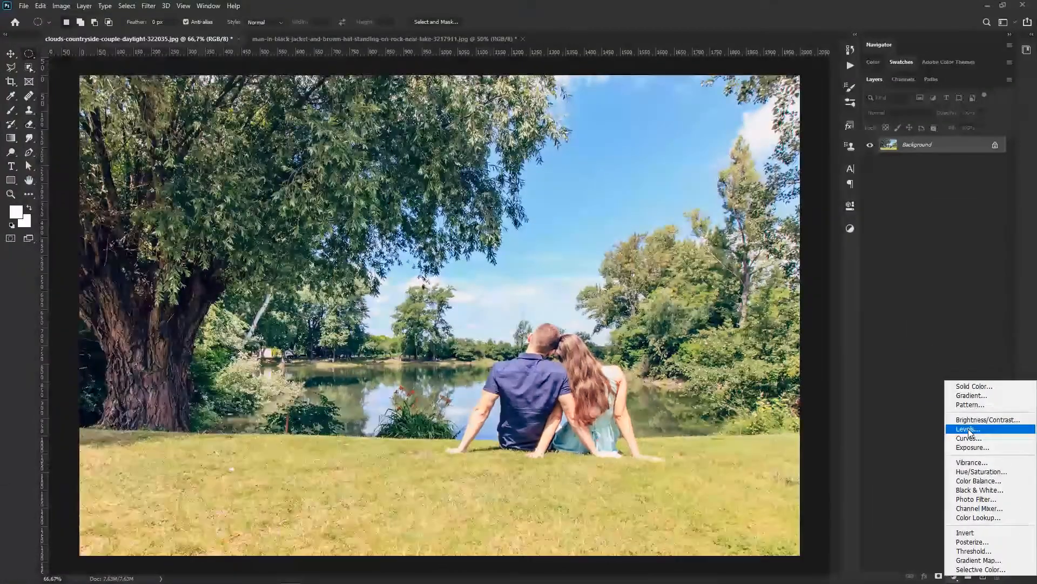
{"action": "left_click", "coordinate": [899, 274]}
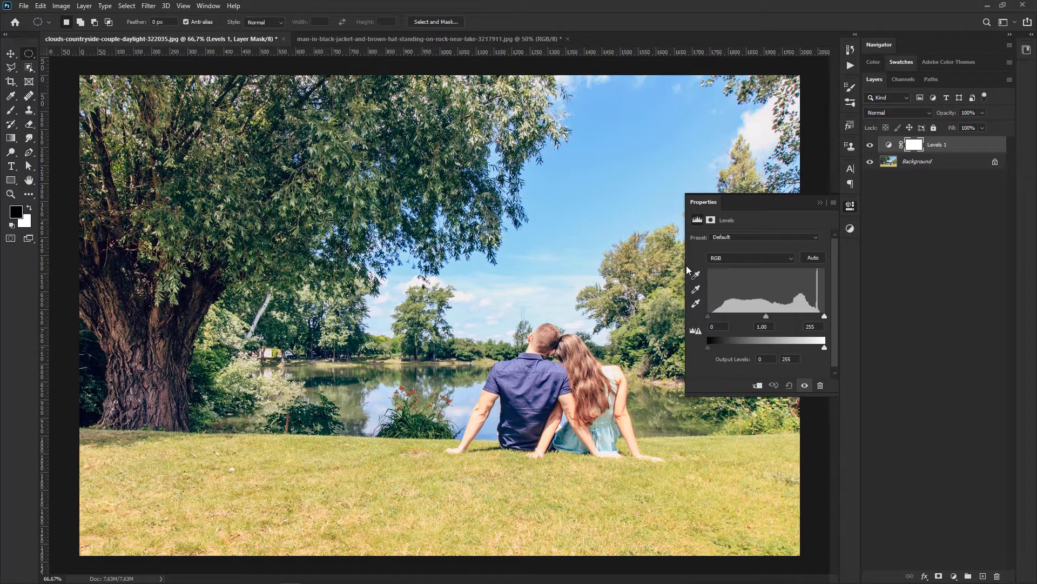
{"action": "left_click_drag", "start_coordinate": [684, 264], "coordinate": [642, 264]}
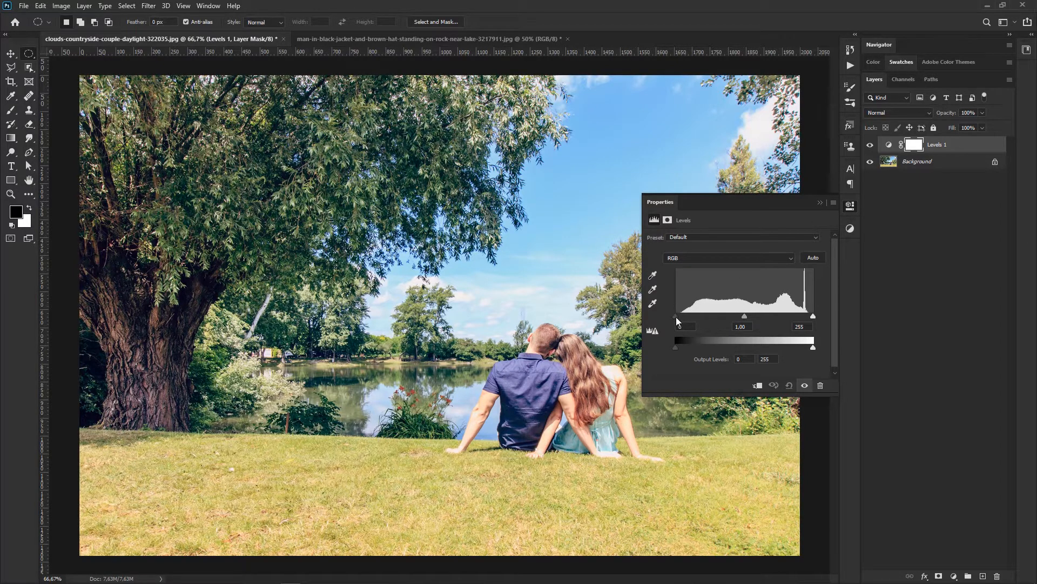
{"action": "left_click_drag", "start_coordinate": [676, 316], "coordinate": [730, 316]}
{"action": "left_click_drag", "start_coordinate": [813, 316], "coordinate": [773, 316]}
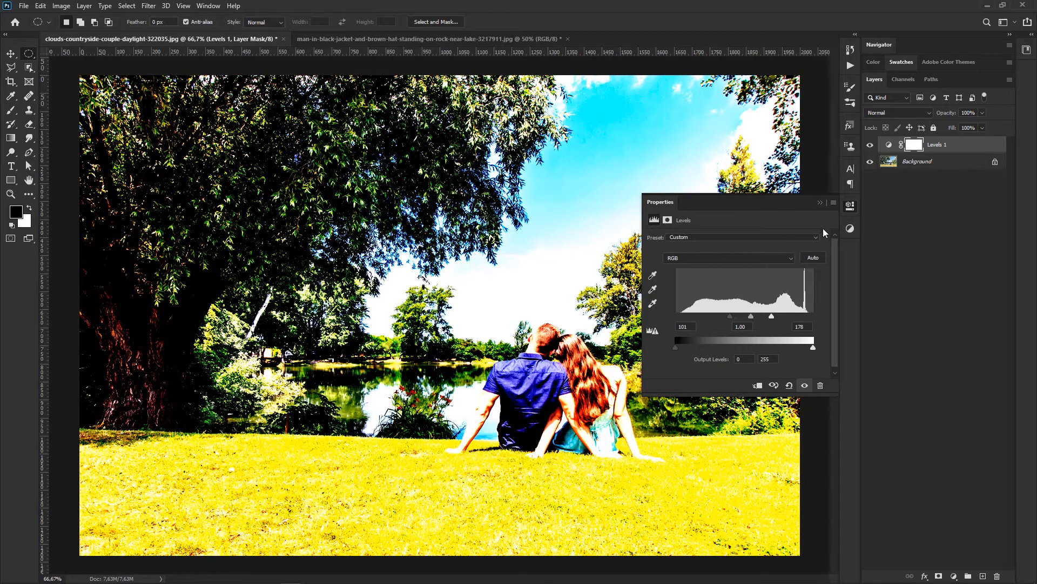
Step: Collapse the Levels properties and toggle the adjustment layer's visibility to compare the photo before and after
{"action": "left_click", "coordinate": [820, 203]}
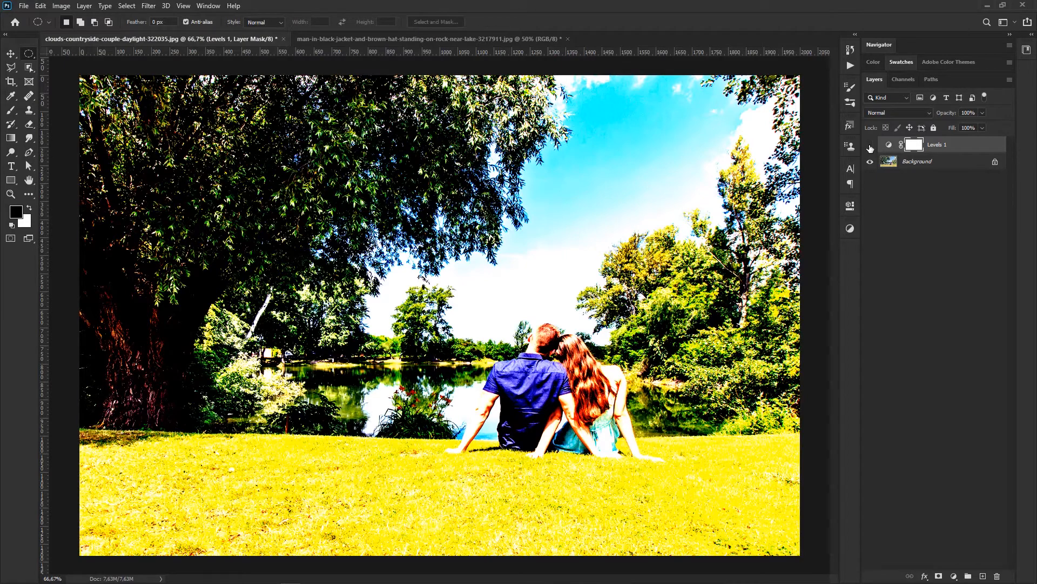
{"action": "left_click", "coordinate": [870, 146]}
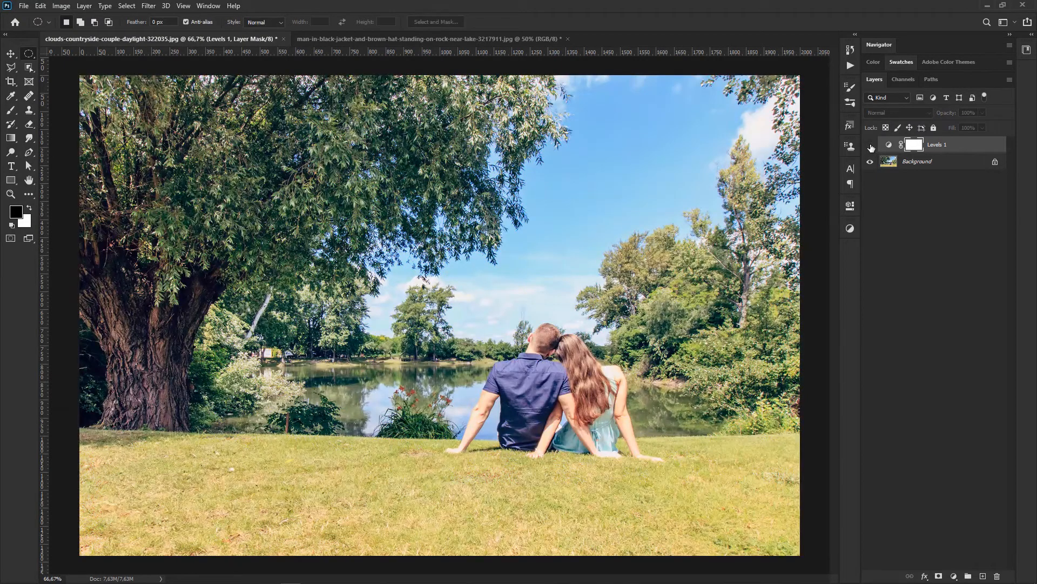
{"action": "left_click", "coordinate": [870, 145]}
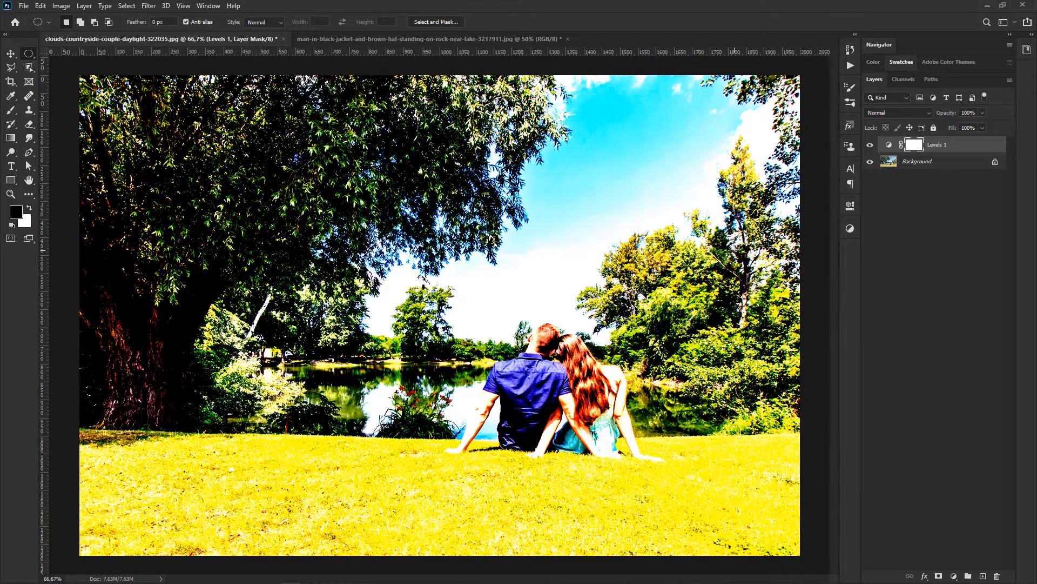
Step: Reopen the Levels adjustment layer's settings and change its input levels to 75, 1.43 and 173
{"action": "left_click", "coordinate": [890, 146]}
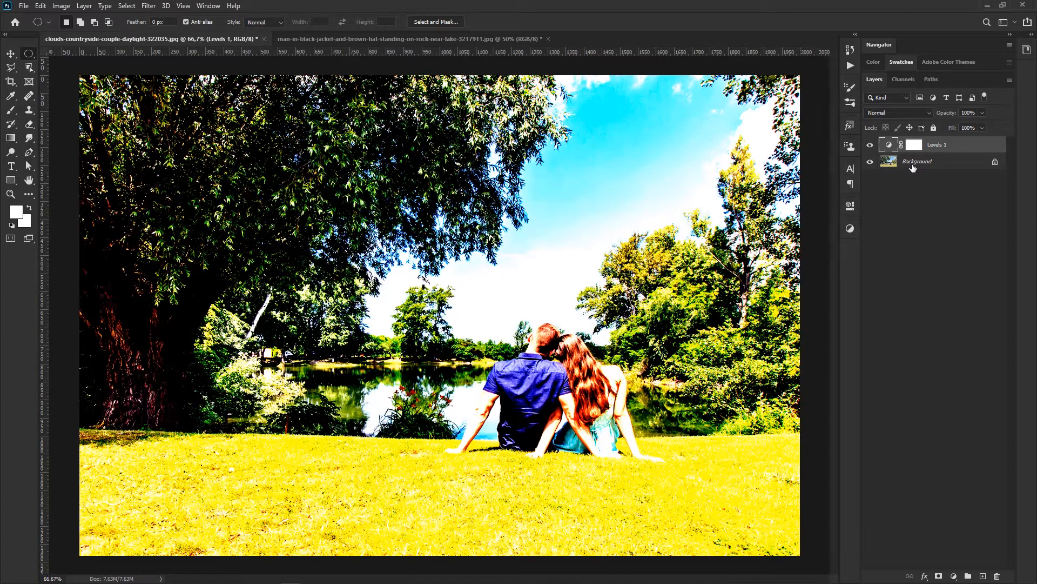
{"action": "double_click", "coordinate": [888, 147]}
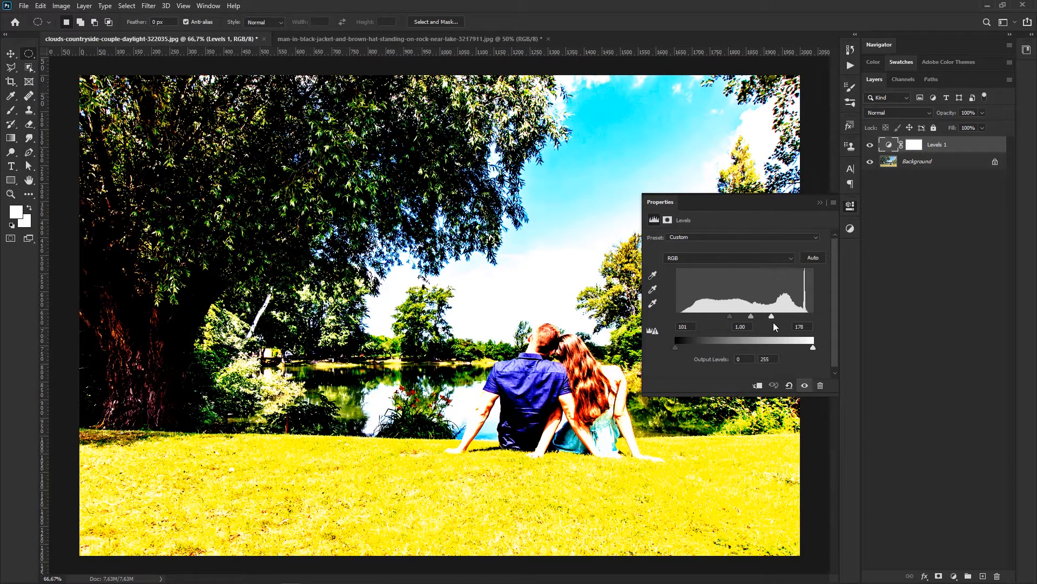
{"action": "left_click_drag", "start_coordinate": [772, 317], "coordinate": [696, 315]}
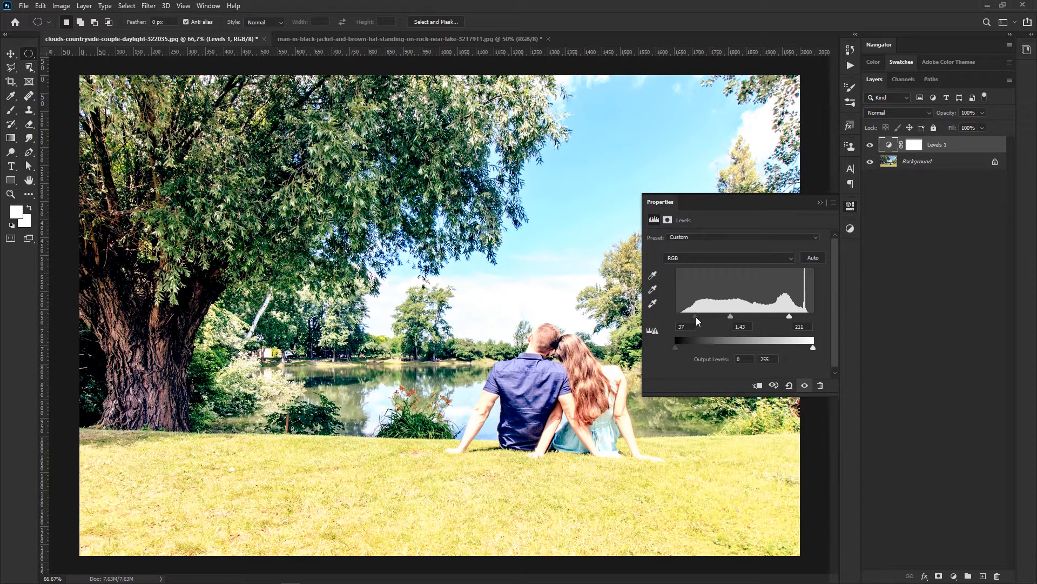
{"action": "left_click_drag", "start_coordinate": [696, 317], "coordinate": [715, 316]}
{"action": "left_click_drag", "start_coordinate": [791, 316], "coordinate": [770, 315]}
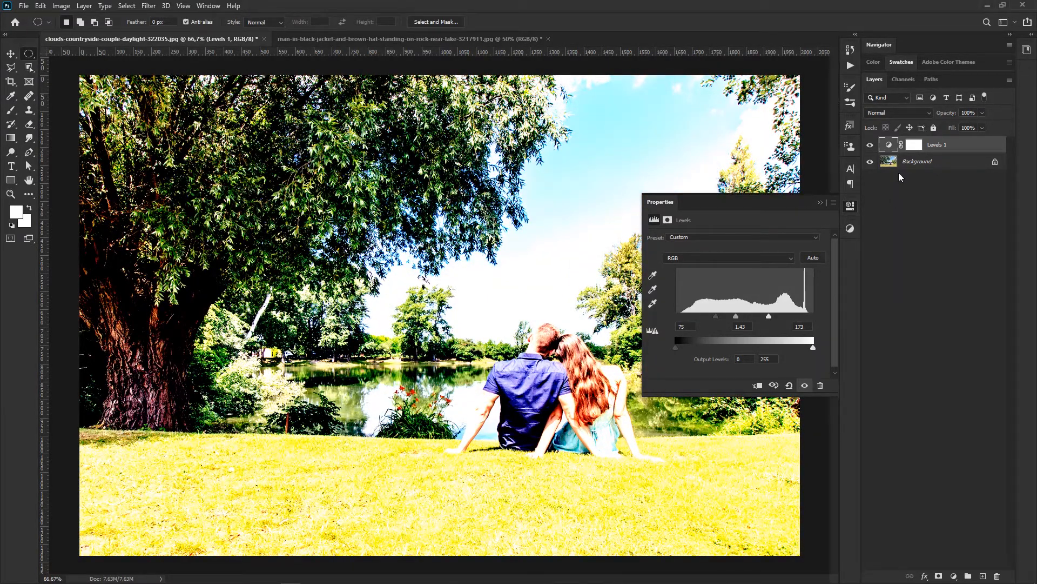
Step: Preview blend modes such as Linear Light and other opacity values on the Levels adjustment layer, returning it to Normal and 100%
{"action": "left_click", "coordinate": [820, 203]}
{"action": "left_click", "coordinate": [879, 113]}
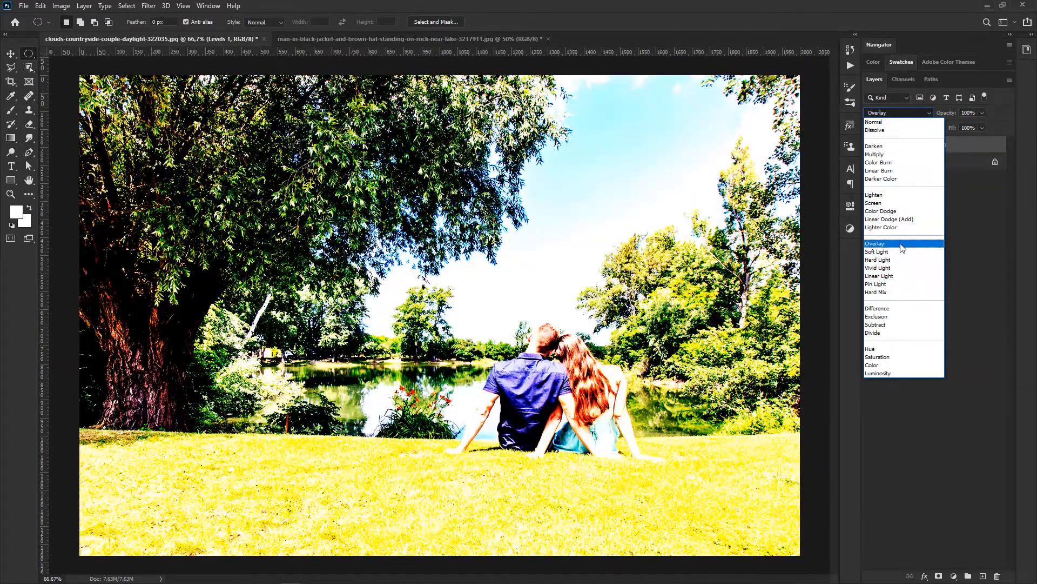
{"action": "left_click", "coordinate": [976, 123]}
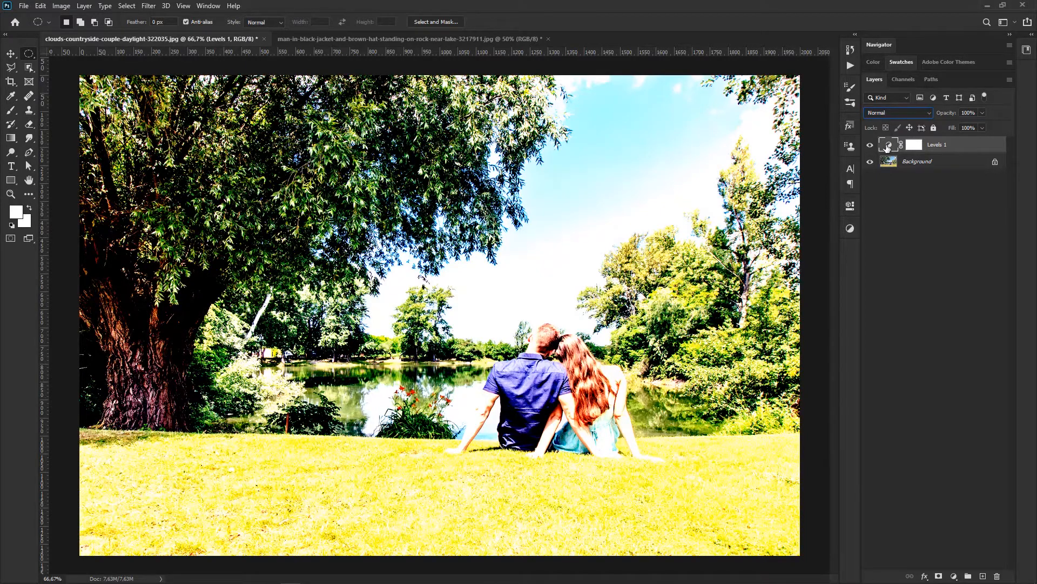
{"action": "left_click", "coordinate": [983, 112]}
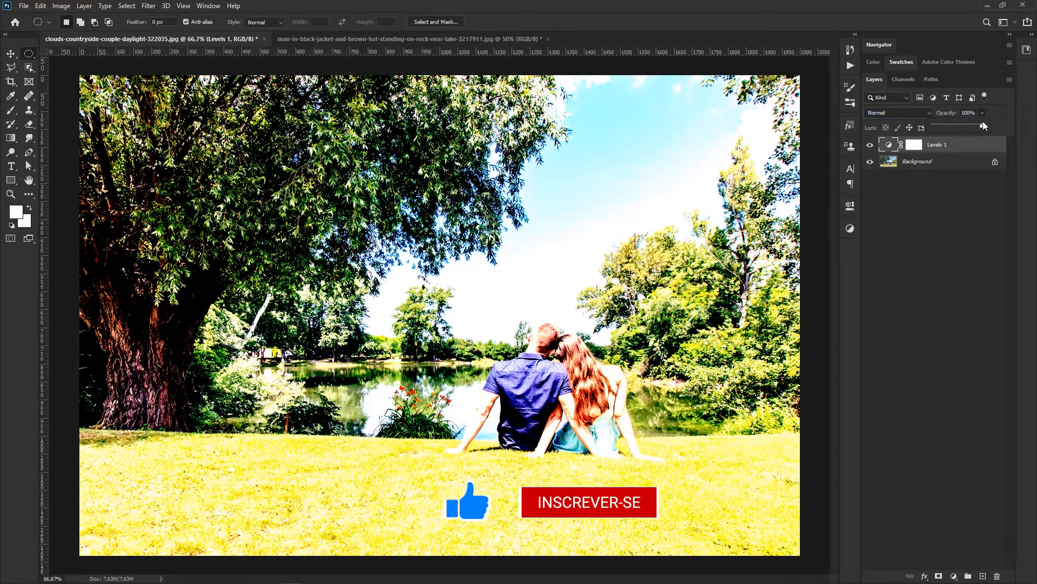
{"action": "left_click_drag", "start_coordinate": [969, 124], "coordinate": [1023, 125]}
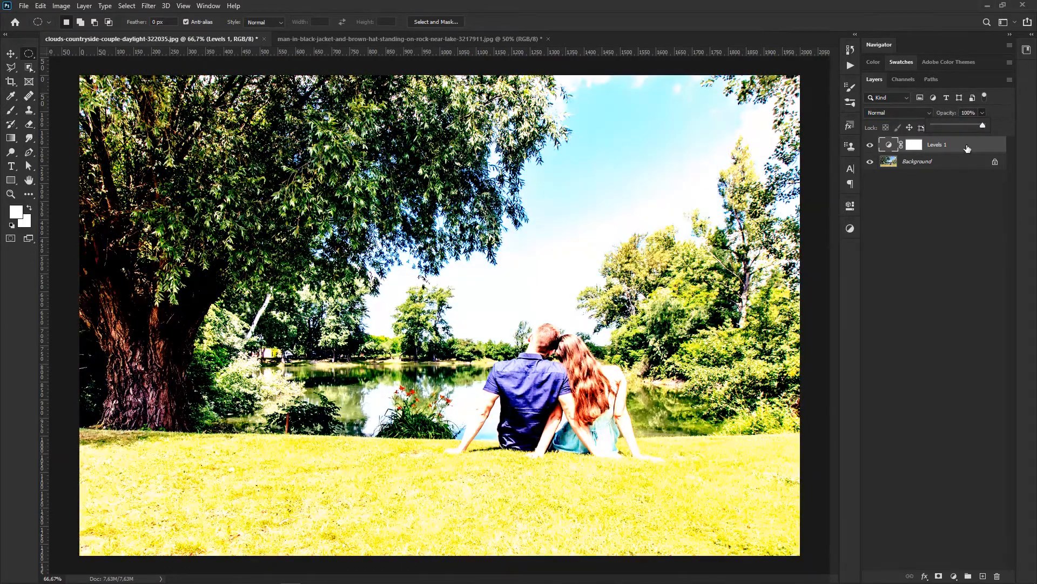
{"action": "left_click", "coordinate": [965, 146]}
Step: Reset the Levels adjustment layer's settings to the defaults and set its RGB input levels to 9, 1 and 245
{"action": "double_click", "coordinate": [890, 146]}
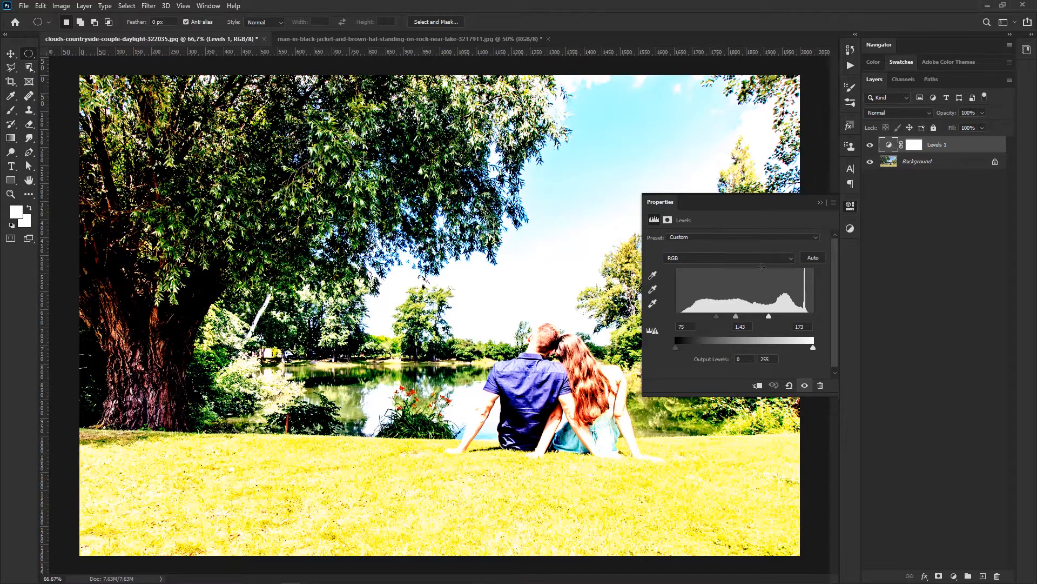
{"action": "left_click", "coordinate": [789, 385]}
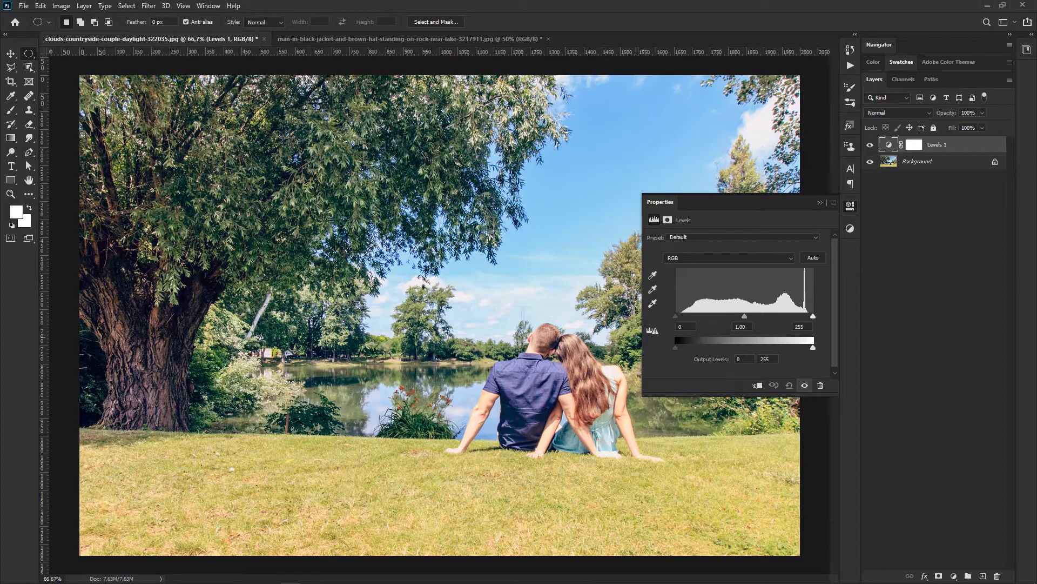
{"action": "mouse_move", "coordinate": [678, 317]}
{"action": "left_mouse_down"}
{"action": "mouse_move", "coordinate": [712, 317]}
{"action": "mouse_move", "coordinate": [670, 314]}
{"action": "left_mouse_up"}
{"action": "mouse_move", "coordinate": [813, 316]}
{"action": "left_mouse_down"}
{"action": "mouse_move", "coordinate": [708, 319]}
{"action": "mouse_move", "coordinate": [814, 319]}
{"action": "left_mouse_up"}
{"action": "mouse_move", "coordinate": [744, 317]}
{"action": "left_mouse_down"}
{"action": "mouse_move", "coordinate": [696, 318]}
{"action": "mouse_move", "coordinate": [795, 319]}
{"action": "mouse_move", "coordinate": [689, 317]}
{"action": "mouse_move", "coordinate": [750, 321]}
{"action": "left_mouse_up"}
{"action": "type", "text": "1"}
{"action": "mouse_move", "coordinate": [681, 349]}
{"action": "left_mouse_down"}
{"action": "mouse_move", "coordinate": [753, 353]}
{"action": "mouse_move", "coordinate": [680, 349]}
{"action": "left_mouse_up"}
{"action": "mouse_move", "coordinate": [813, 348]}
{"action": "left_mouse_down"}
{"action": "mouse_move", "coordinate": [718, 340]}
{"action": "mouse_move", "coordinate": [825, 355]}
{"action": "left_mouse_up"}
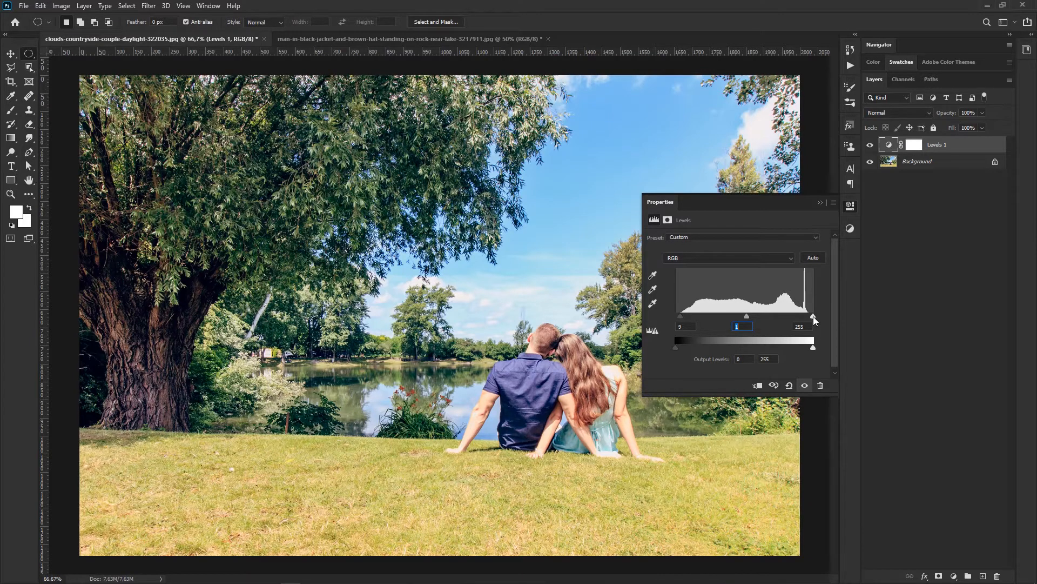
{"action": "mouse_move", "coordinate": [815, 319]}
{"action": "left_mouse_down"}
{"action": "mouse_move", "coordinate": [778, 317]}
{"action": "mouse_move", "coordinate": [809, 318]}
{"action": "left_mouse_up"}
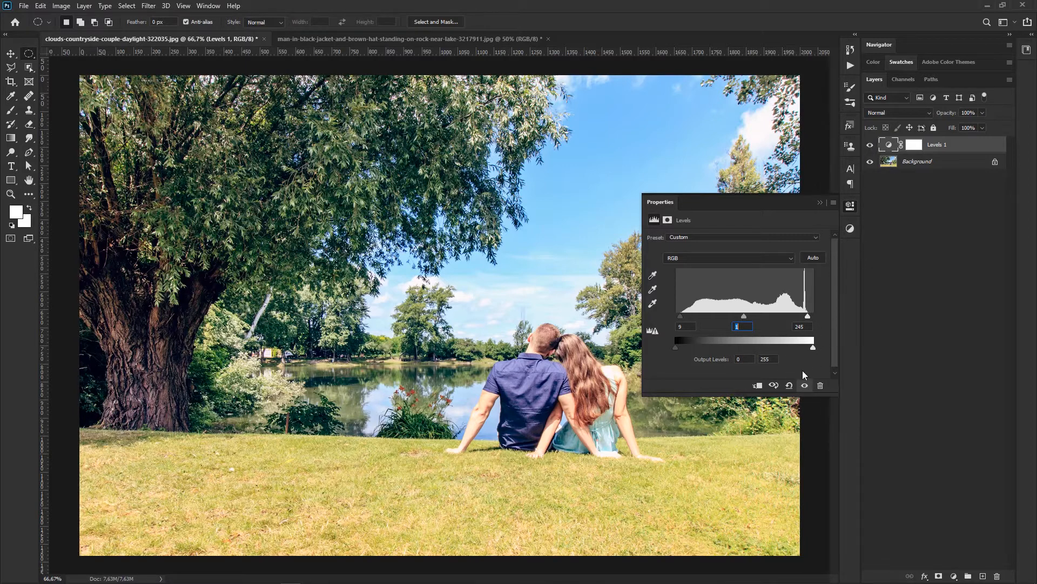
Step: Toggle the Levels adjustment's visibility repeatedly to compare before and after, and reset its settings to the defaults
{"action": "left_click", "coordinate": [804, 385]}
{"action": "left_click", "coordinate": [804, 385]}
{"action": "left_click", "coordinate": [804, 385]}
{"action": "left_click", "coordinate": [805, 386]}
{"action": "left_click", "coordinate": [804, 385]}
{"action": "left_click", "coordinate": [805, 385]}
{"action": "left_click", "coordinate": [804, 385]}
{"action": "left_click", "coordinate": [805, 385]}
{"action": "left_click", "coordinate": [789, 385]}
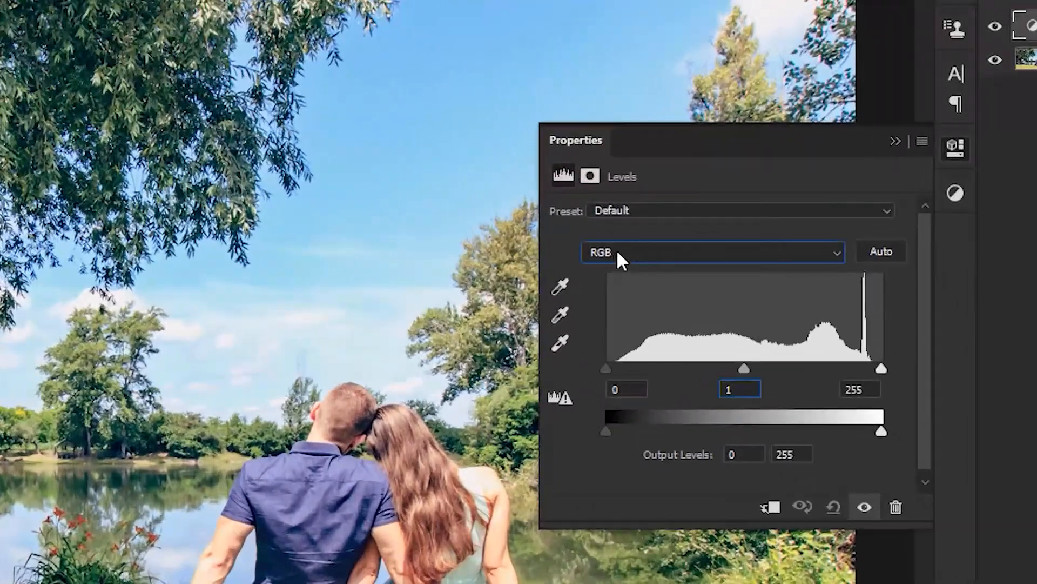
Step: Switch the Levels adjustment to the Red channel and try its white and black input sliders, returning them to 255 and 0
{"action": "left_click", "coordinate": [680, 259]}
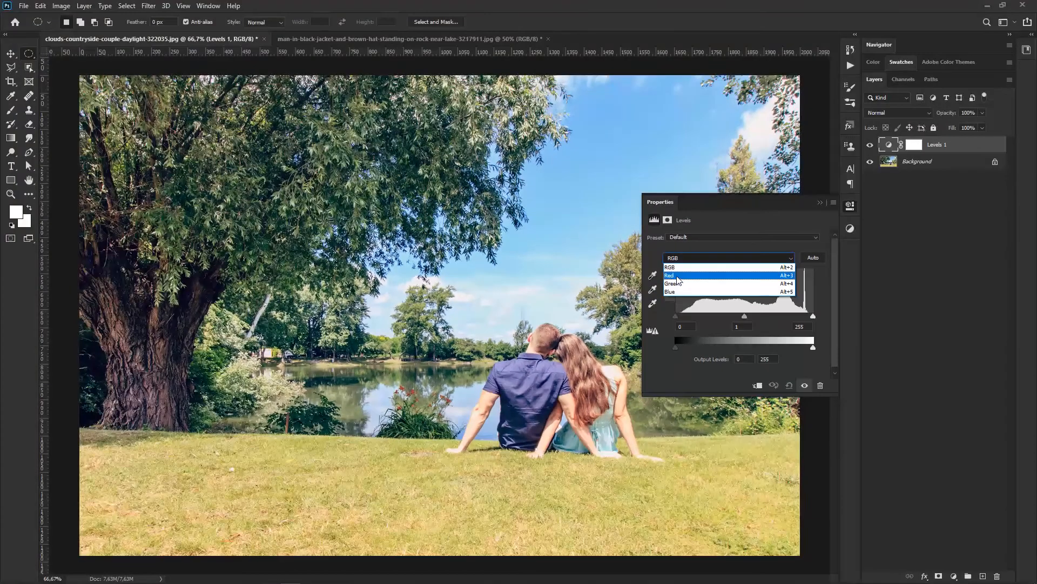
{"action": "left_click", "coordinate": [594, 287]}
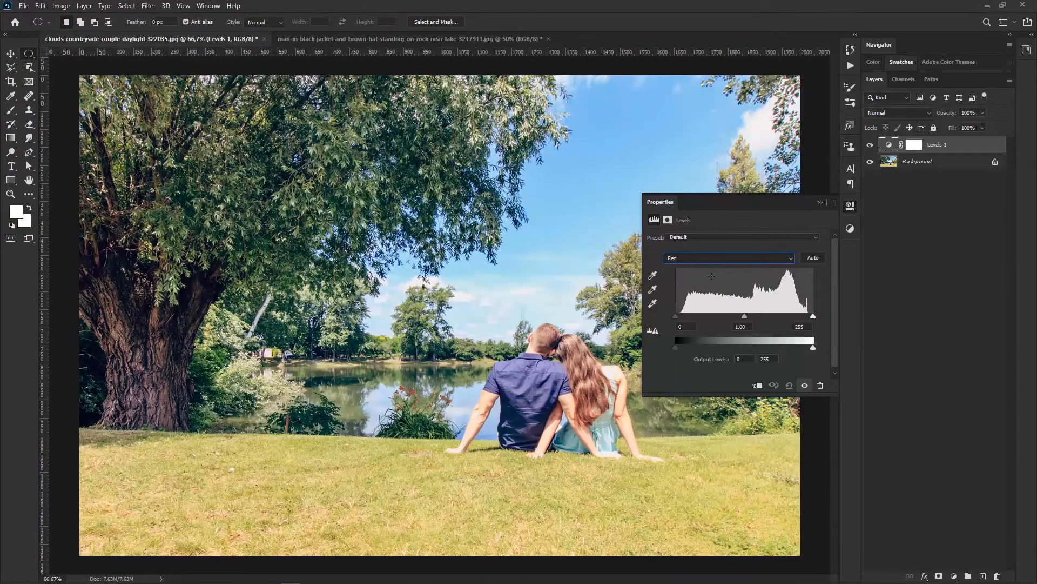
{"action": "left_click_drag", "start_coordinate": [812, 316], "coordinate": [838, 314]}
{"action": "mouse_move", "coordinate": [674, 316]}
{"action": "left_mouse_down"}
{"action": "mouse_move", "coordinate": [753, 319]}
{"action": "mouse_move", "coordinate": [670, 315]}
{"action": "left_mouse_up"}
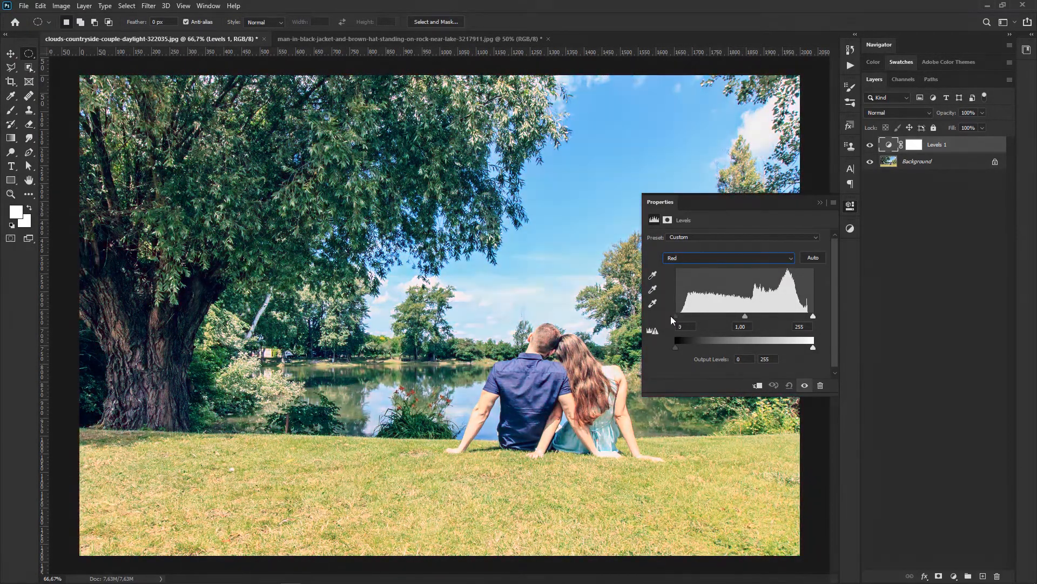
Step: Switch to the Green channel and try its white and black input sliders, returning them to 255 and 0
{"action": "left_click", "coordinate": [701, 256]}
{"action": "left_click", "coordinate": [676, 284]}
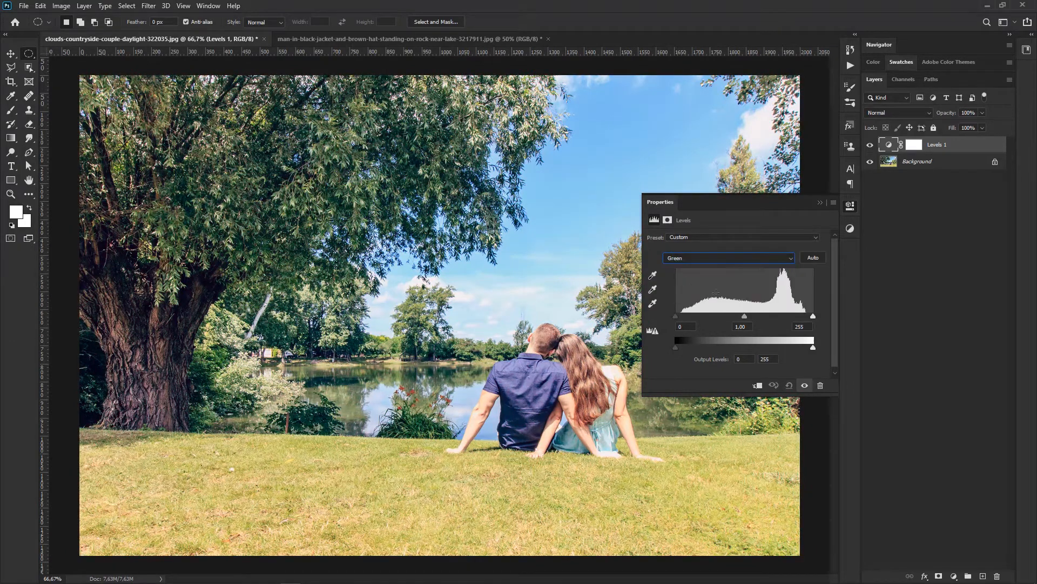
{"action": "mouse_move", "coordinate": [812, 316]}
{"action": "left_mouse_down"}
{"action": "mouse_move", "coordinate": [736, 310]}
{"action": "mouse_move", "coordinate": [823, 316]}
{"action": "left_mouse_up"}
{"action": "mouse_move", "coordinate": [675, 315]}
{"action": "left_mouse_down"}
{"action": "mouse_move", "coordinate": [753, 319]}
{"action": "mouse_move", "coordinate": [670, 316]}
{"action": "left_mouse_up"}
Step: Switch to the Blue channel and try out its white and black input sliders against the histogram's ends
{"action": "left_click", "coordinate": [691, 261]}
{"action": "left_click", "coordinate": [783, 295]}
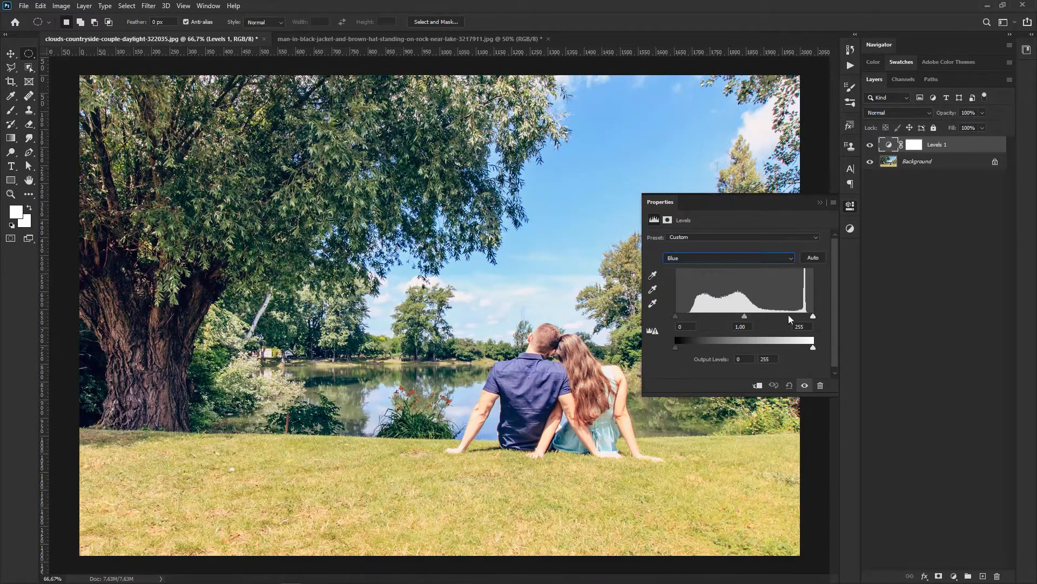
{"action": "mouse_move", "coordinate": [813, 316]}
{"action": "left_mouse_down"}
{"action": "mouse_move", "coordinate": [751, 315]}
{"action": "mouse_move", "coordinate": [819, 312]}
{"action": "left_mouse_up"}
{"action": "mouse_move", "coordinate": [674, 316]}
{"action": "left_mouse_down"}
{"action": "mouse_move", "coordinate": [740, 321]}
{"action": "mouse_move", "coordinate": [684, 317]}
{"action": "left_mouse_up"}
Step: Set the Red channel's white input level to 247 and raise its black input level to the start of the histogram
{"action": "left_click", "coordinate": [719, 257]}
{"action": "left_click", "coordinate": [718, 270]}
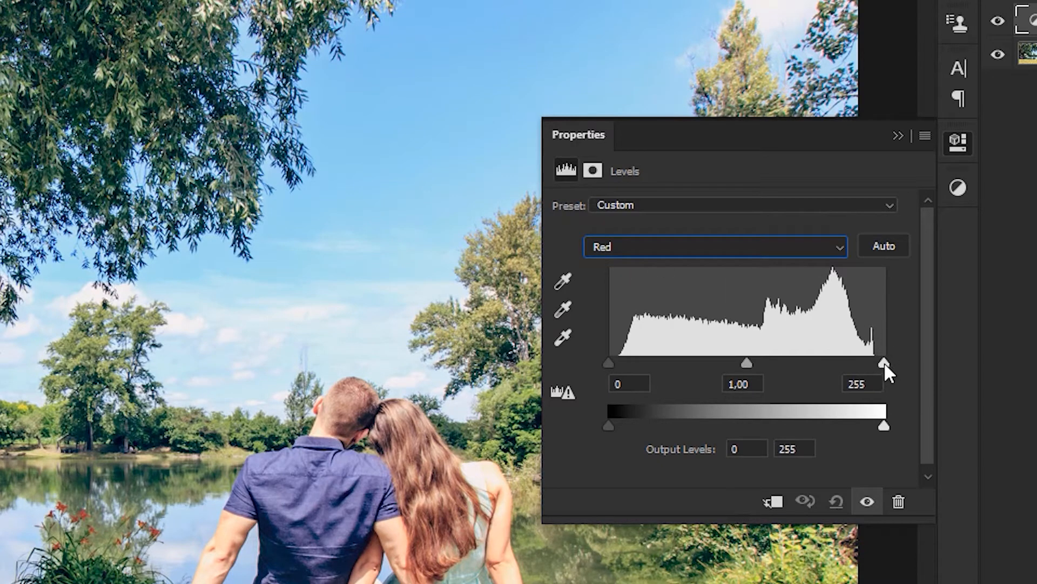
{"action": "left_click_drag", "start_coordinate": [884, 361], "coordinate": [876, 361]}
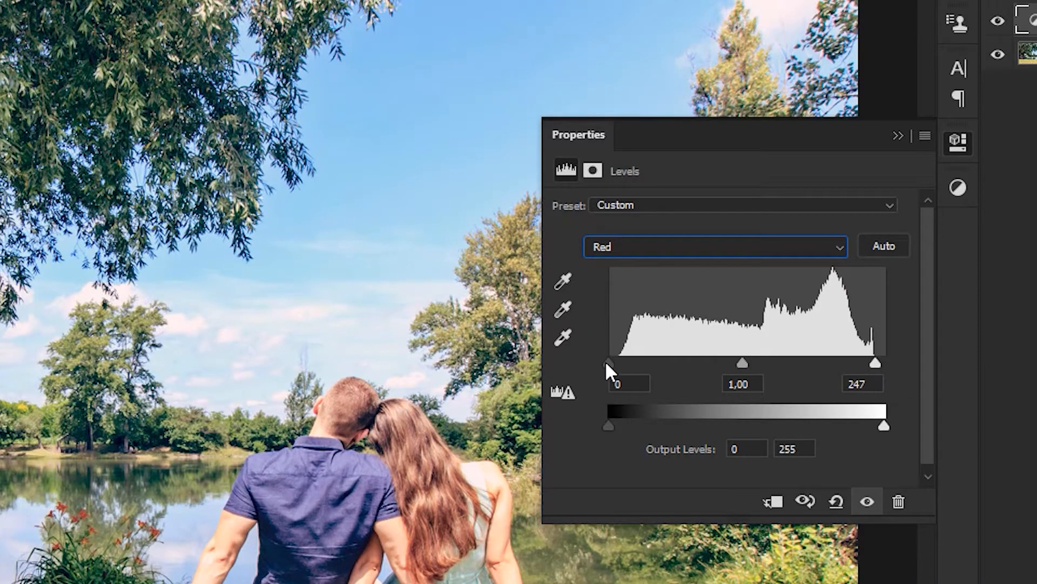
{"action": "left_click_drag", "start_coordinate": [608, 362], "coordinate": [619, 362]}
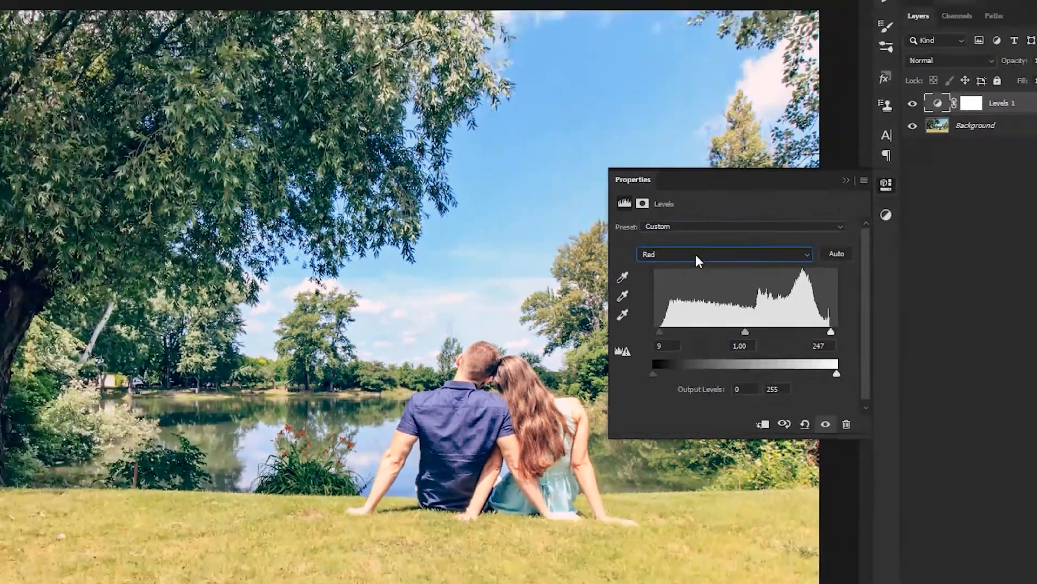
Step: Set the Green channel's white input level to 242 and its black input level to 9
{"action": "left_click", "coordinate": [717, 245]}
{"action": "left_click", "coordinate": [664, 268]}
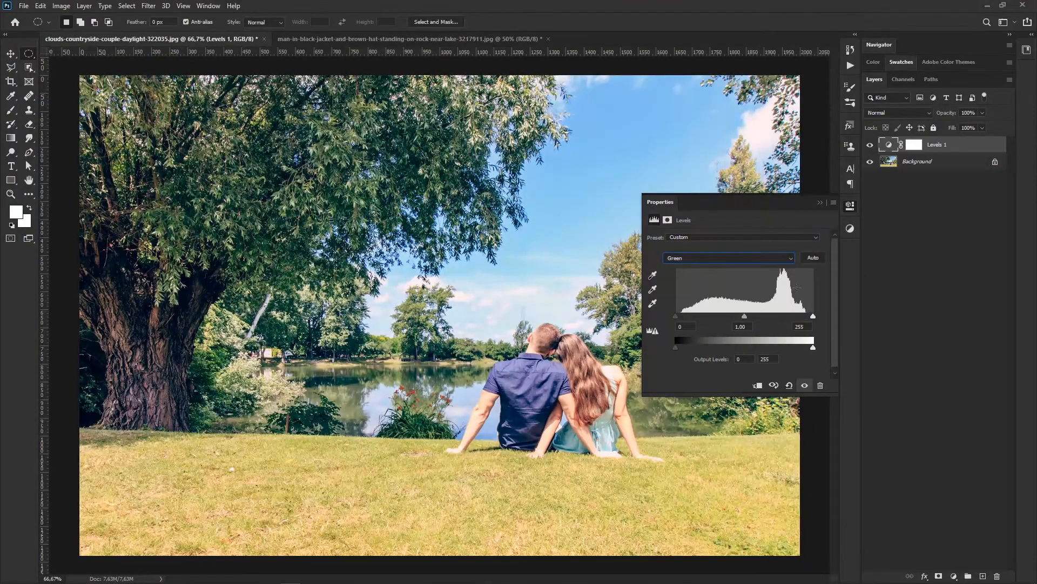
{"action": "left_click_drag", "start_coordinate": [812, 316], "coordinate": [809, 316]}
{"action": "left_click_drag", "start_coordinate": [677, 316], "coordinate": [681, 316]}
Step: Set the Blue channel's black input level to 23 and its white input level to 246
{"action": "left_click", "coordinate": [703, 260]}
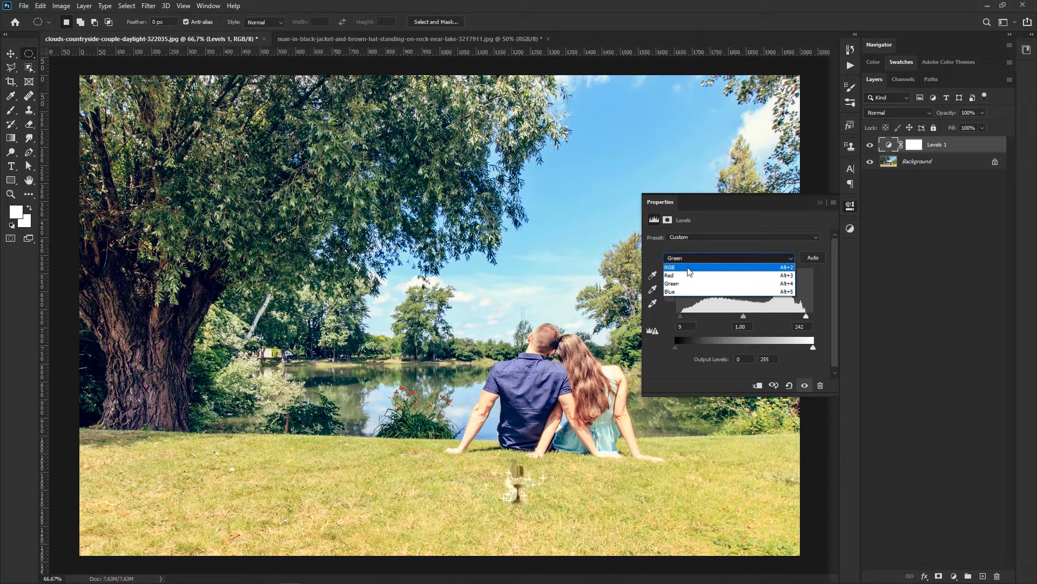
{"action": "left_click", "coordinate": [678, 295]}
{"action": "left_click_drag", "start_coordinate": [675, 317], "coordinate": [693, 316]}
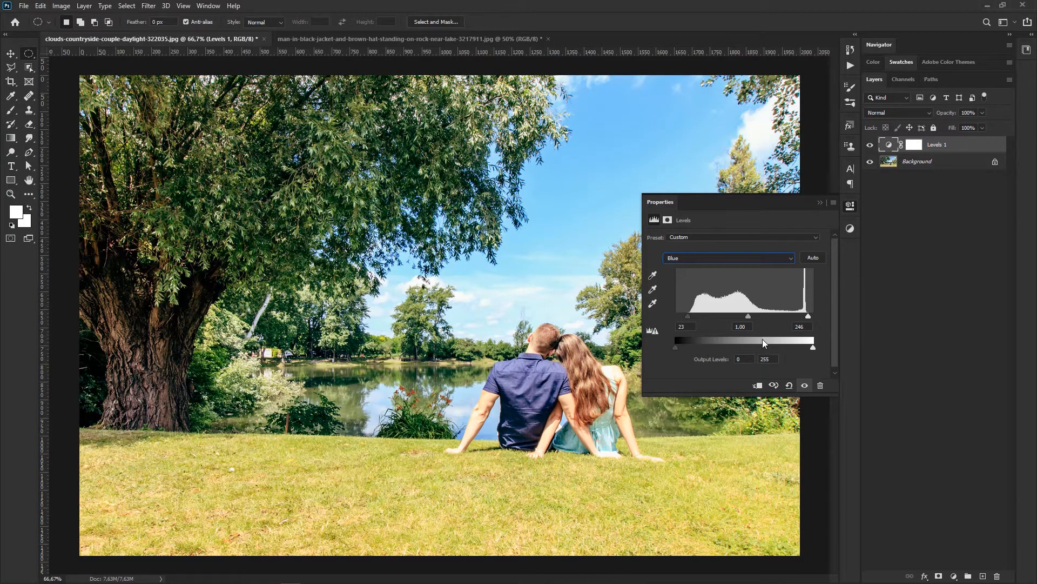
Step: Return to the RGB channel and toggle the Levels adjustment's visibility to compare the photo before and after the correction
{"action": "left_click", "coordinate": [759, 261]}
{"action": "left_click", "coordinate": [698, 269]}
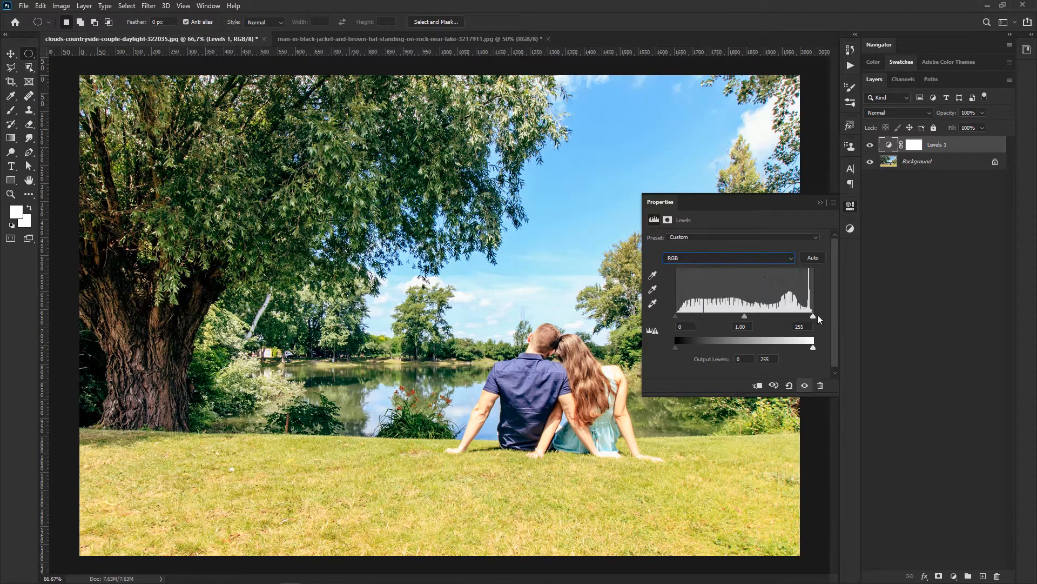
{"action": "left_click", "coordinate": [804, 385]}
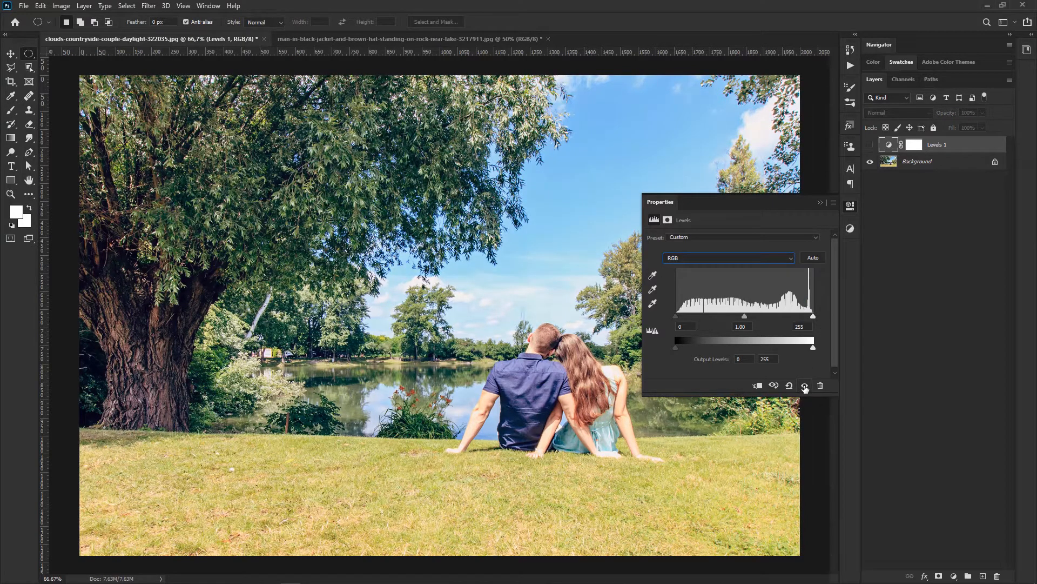
{"action": "left_click", "coordinate": [804, 386]}
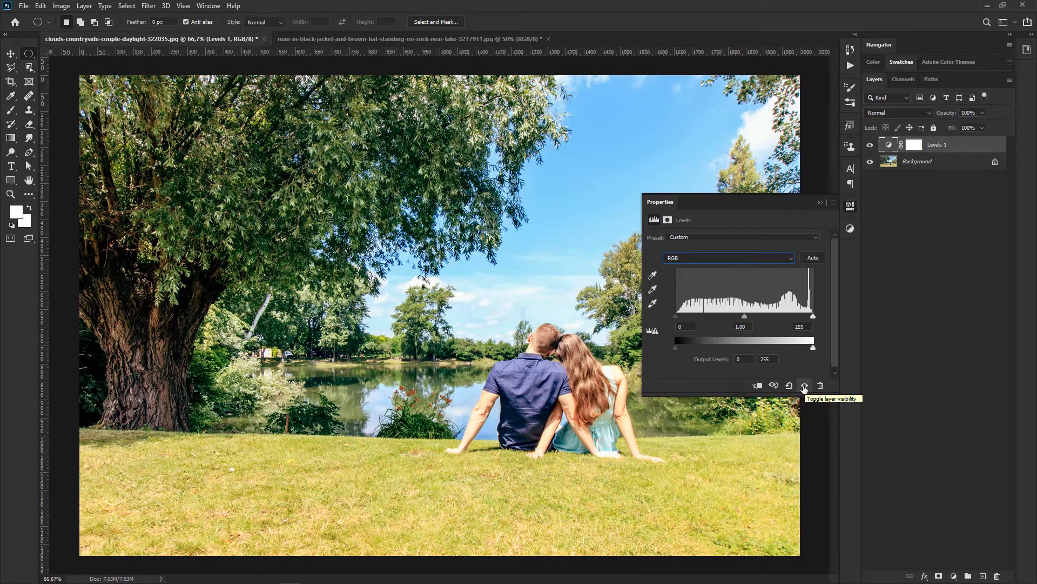
{"action": "left_click", "coordinate": [805, 386]}
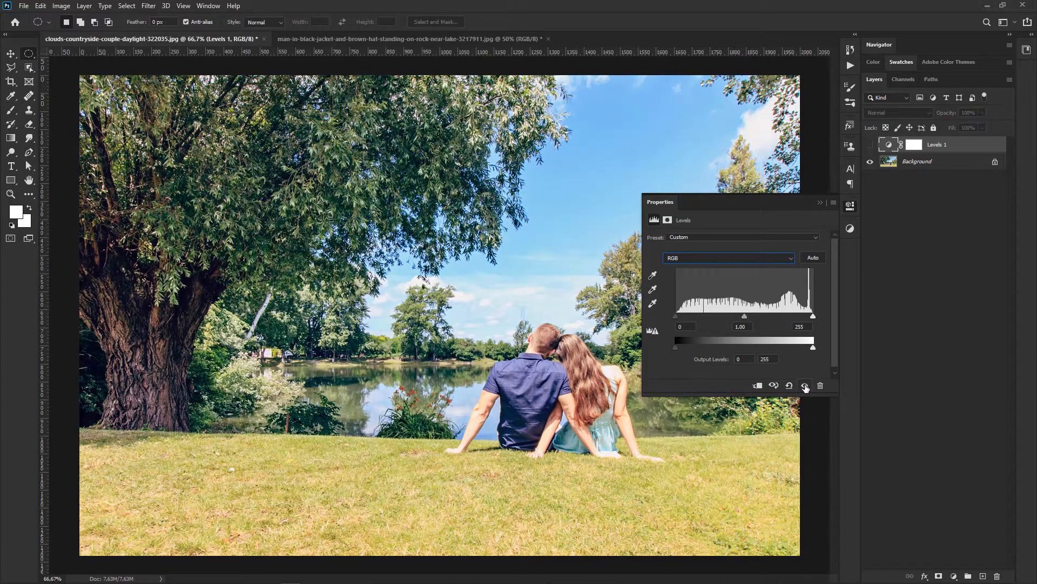
{"action": "left_click", "coordinate": [805, 386]}
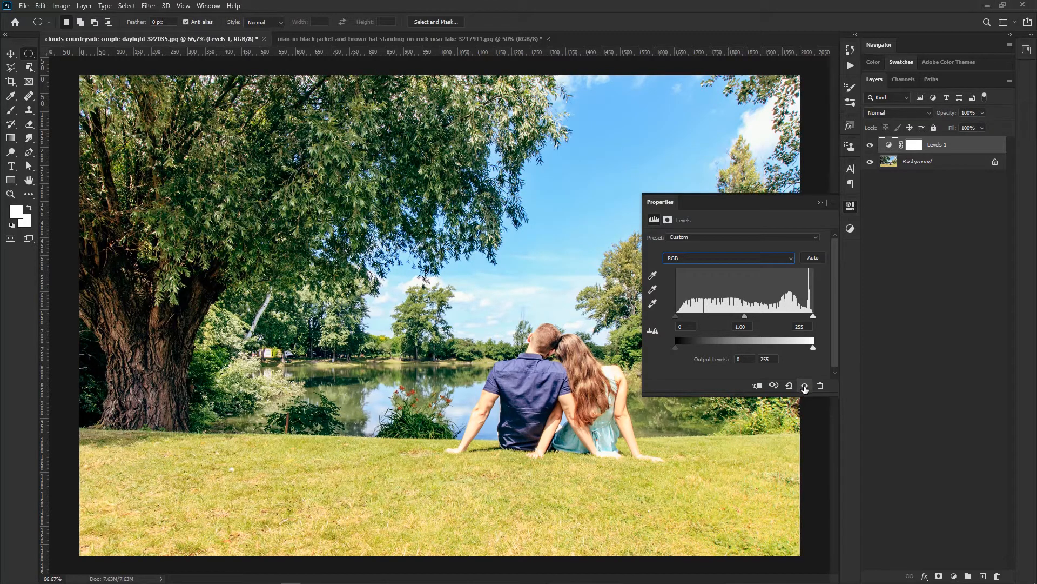
{"action": "left_click", "coordinate": [805, 385]}
{"action": "left_click", "coordinate": [805, 386]}
{"action": "left_click", "coordinate": [805, 386]}
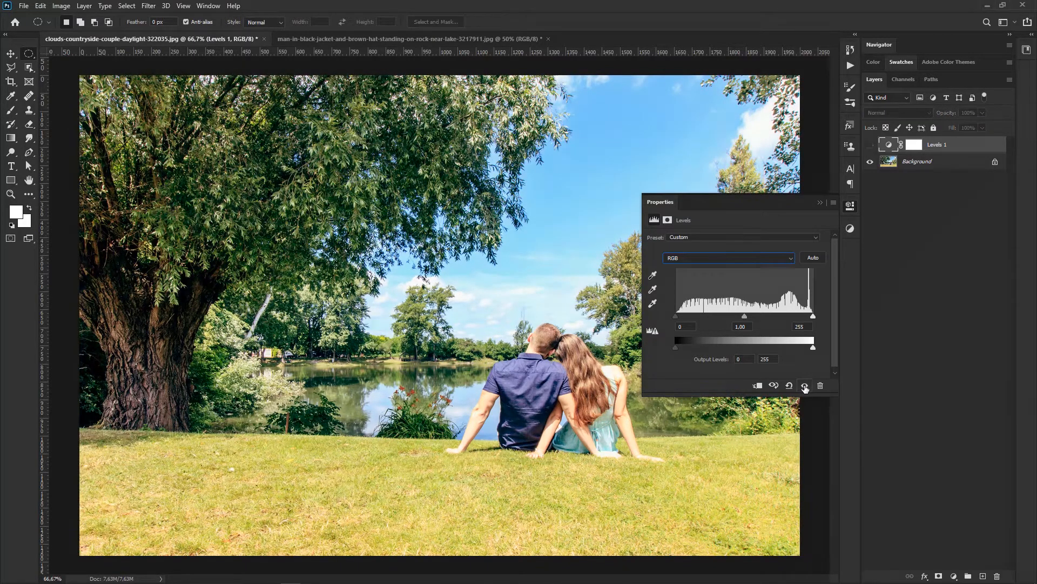
{"action": "left_click", "coordinate": [805, 386]}
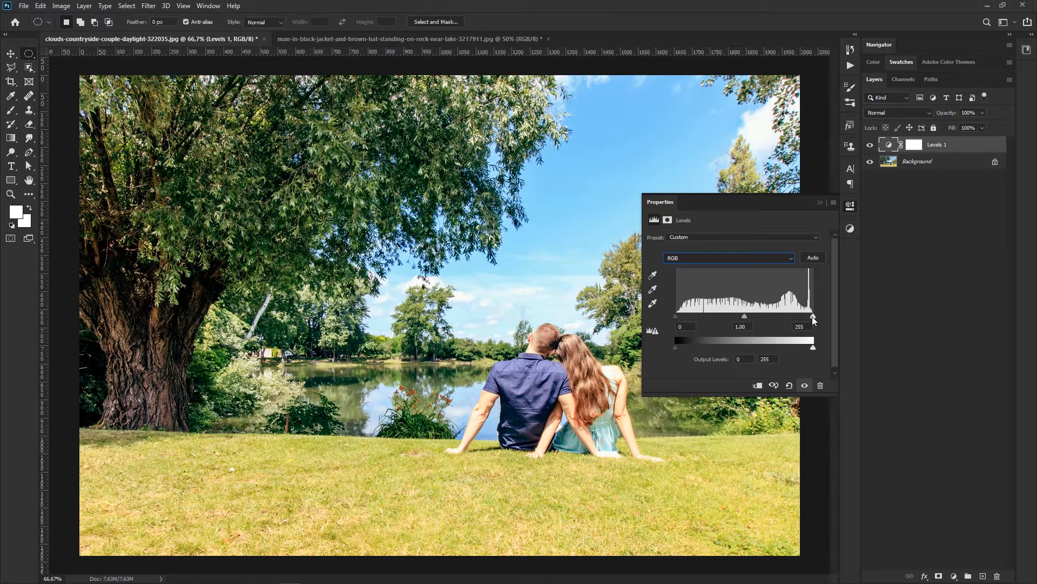
Step: Set the RGB midtone input level of the Levels adjustment layer to 1.11 and collapse its properties
{"action": "mouse_move", "coordinate": [746, 315]}
{"action": "left_mouse_down"}
{"action": "mouse_move", "coordinate": [763, 316]}
{"action": "mouse_move", "coordinate": [721, 313]}
{"action": "mouse_move", "coordinate": [759, 316]}
{"action": "mouse_move", "coordinate": [741, 315]}
{"action": "left_mouse_up"}
{"action": "left_click", "coordinate": [747, 328]}
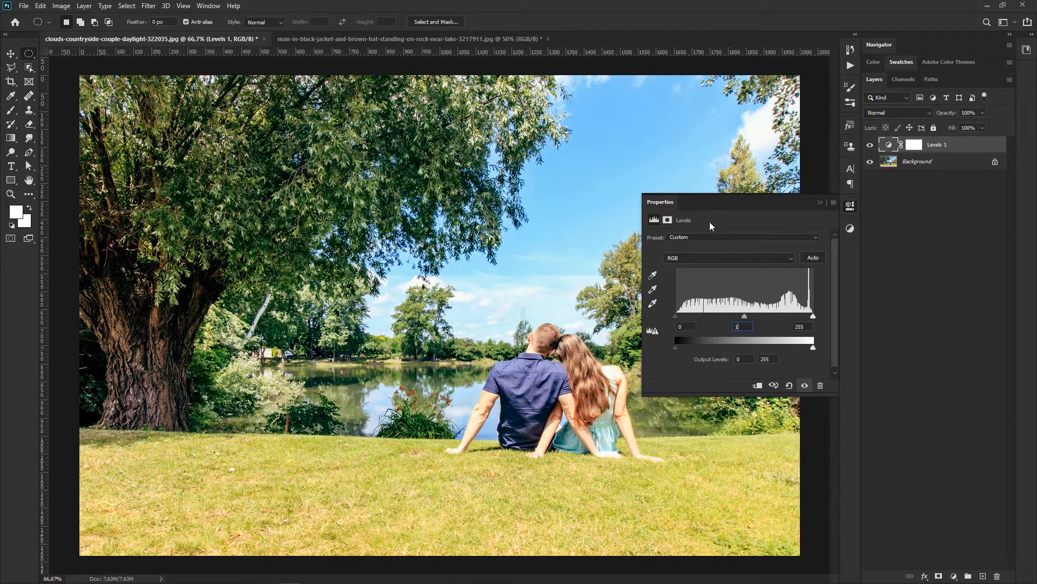
{"action": "left_click", "coordinate": [820, 203]}
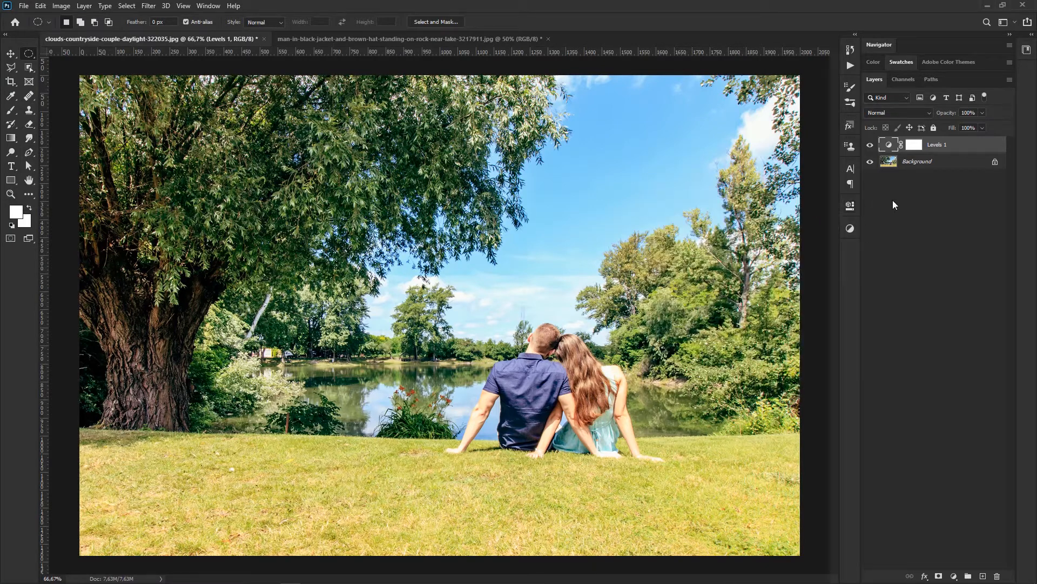
{"action": "double_click", "coordinate": [887, 146]}
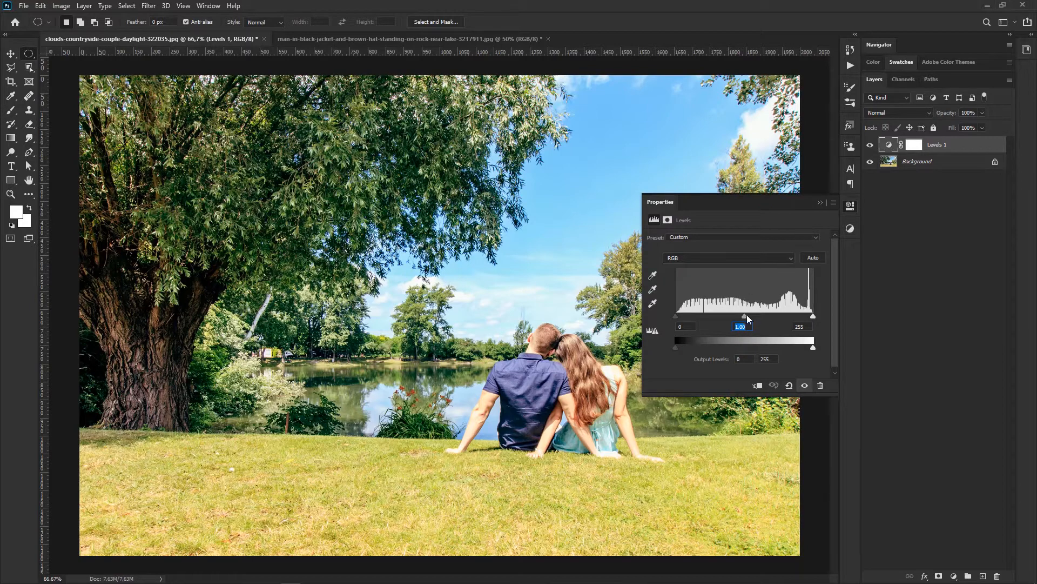
{"action": "left_click_drag", "start_coordinate": [744, 316], "coordinate": [739, 316]}
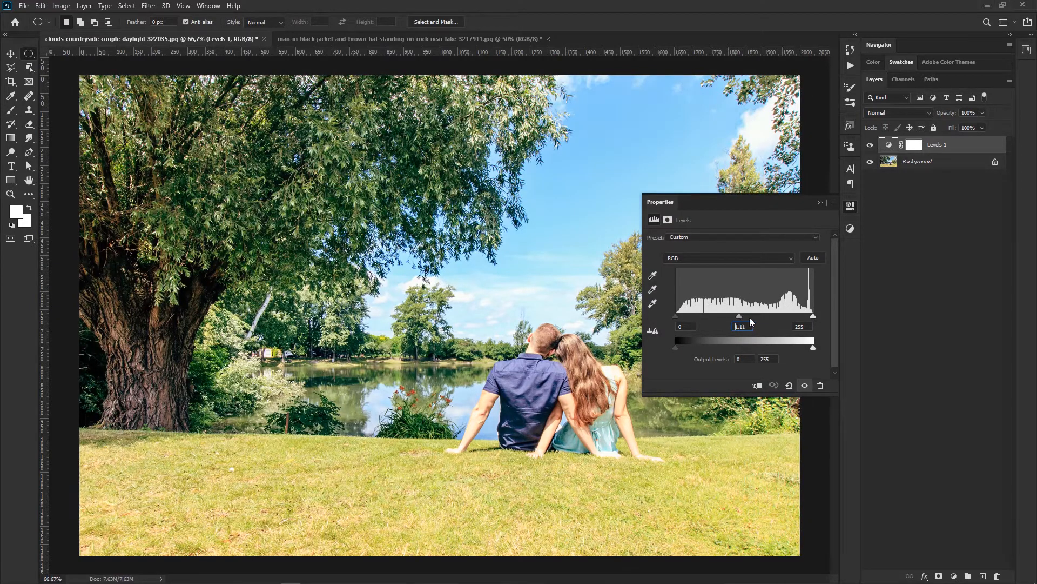
{"action": "left_click", "coordinate": [821, 203]}
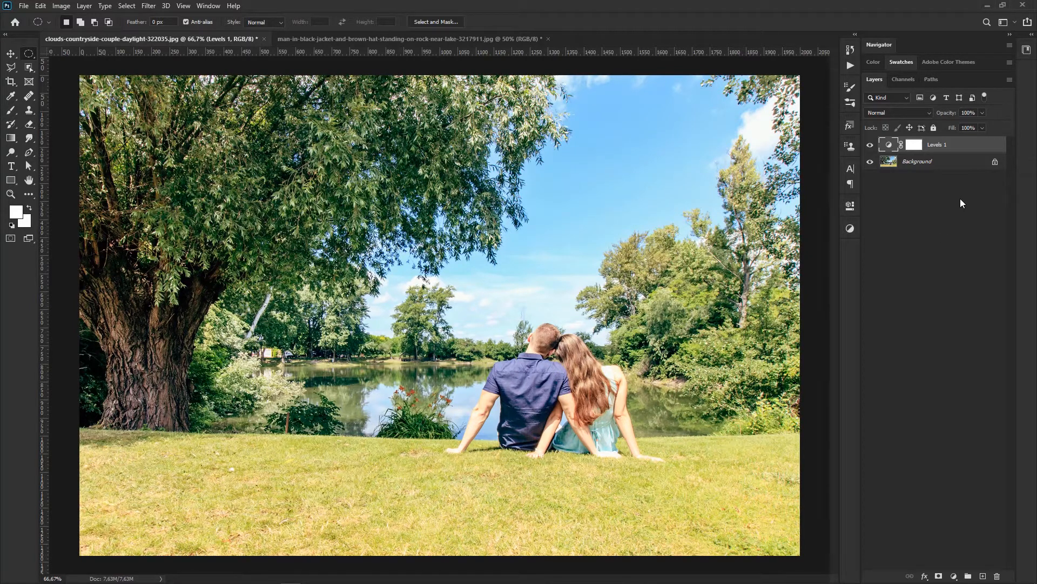
Step: Duplicate the Background layer and move the copy down and to the left beneath the Levels adjustment layer
{"action": "left_click", "coordinate": [929, 165]}
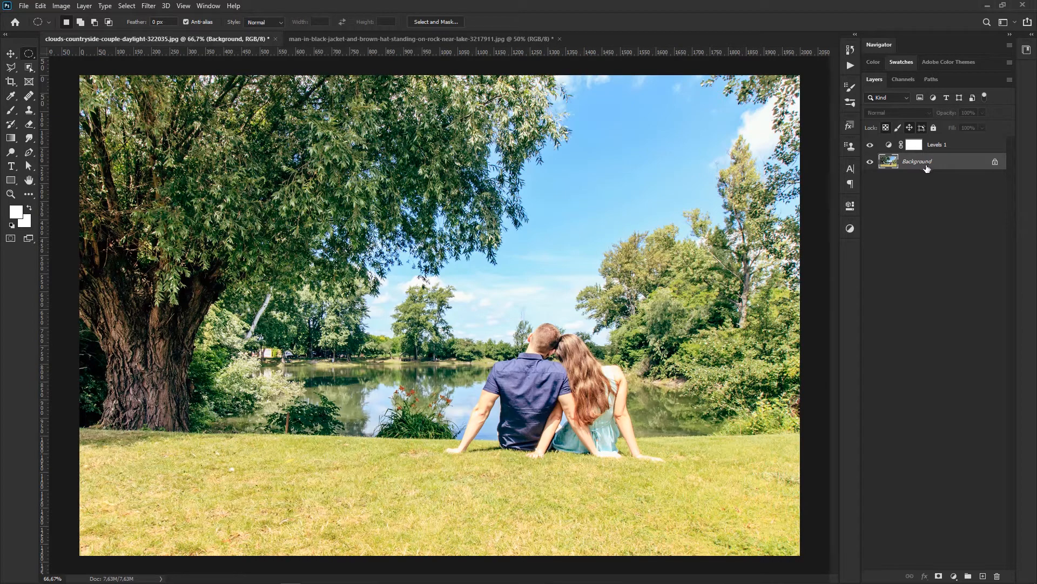
{"action": "key", "text": "ctrl+j"}
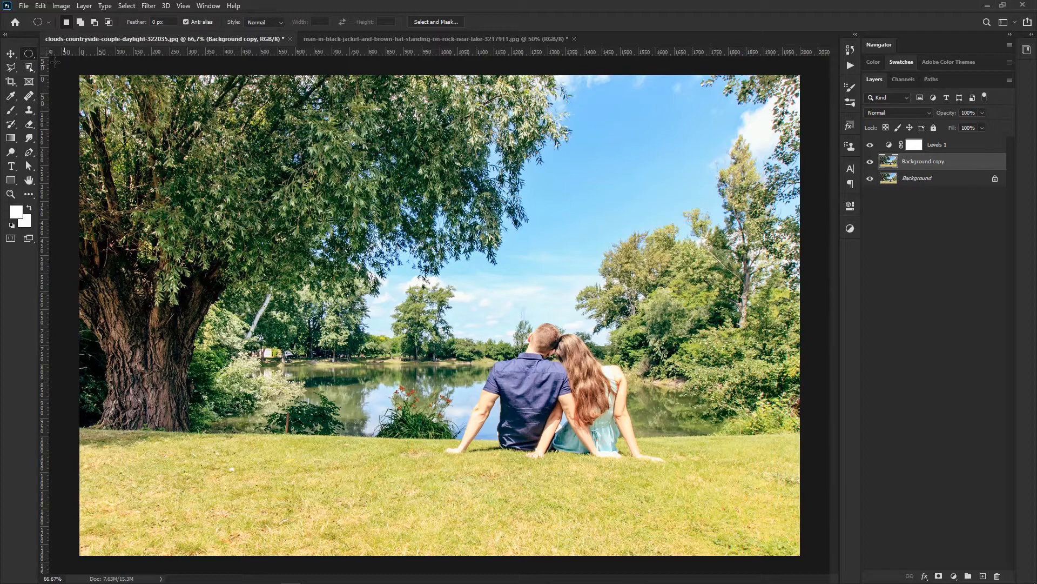
{"action": "key", "text": "v"}
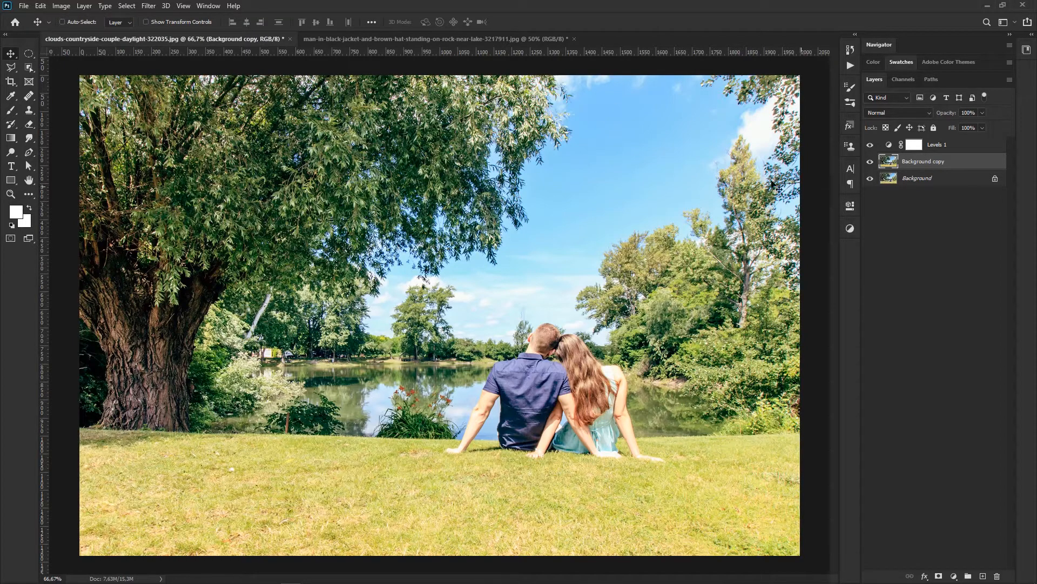
{"action": "left_click_drag", "start_coordinate": [674, 153], "coordinate": [695, 302]}
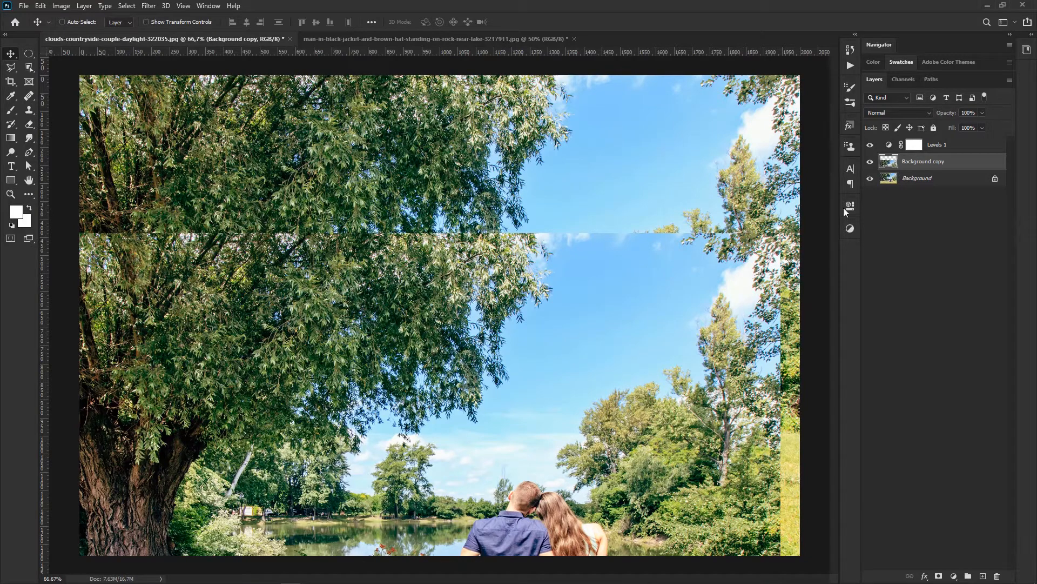
{"action": "left_click_drag", "start_coordinate": [651, 322], "coordinate": [595, 217]}
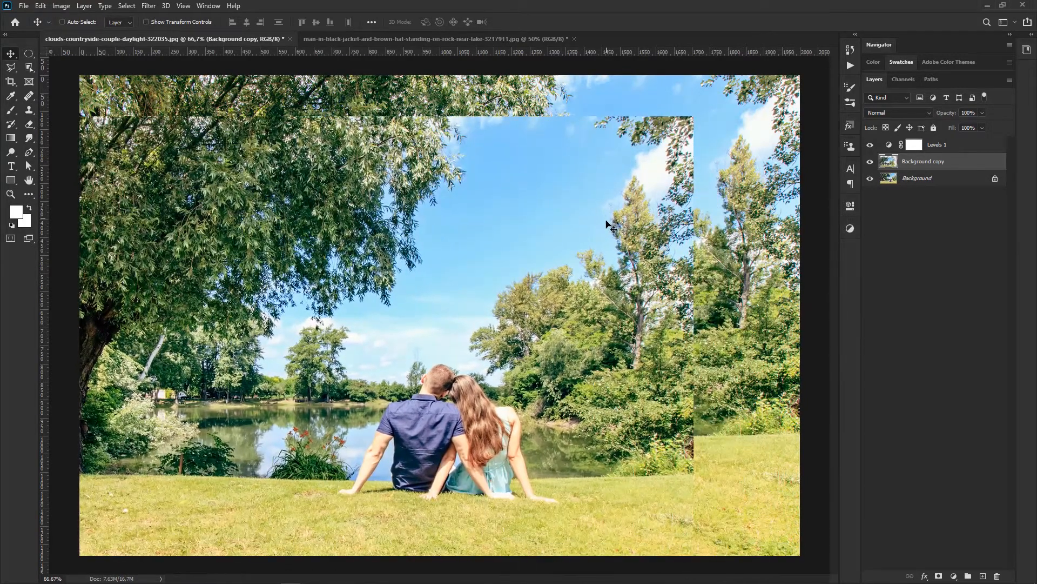
Step: Scale the Background copy layer down to about 56% and move it up and to the right over the photo
{"action": "key", "text": "ctrl+t"}
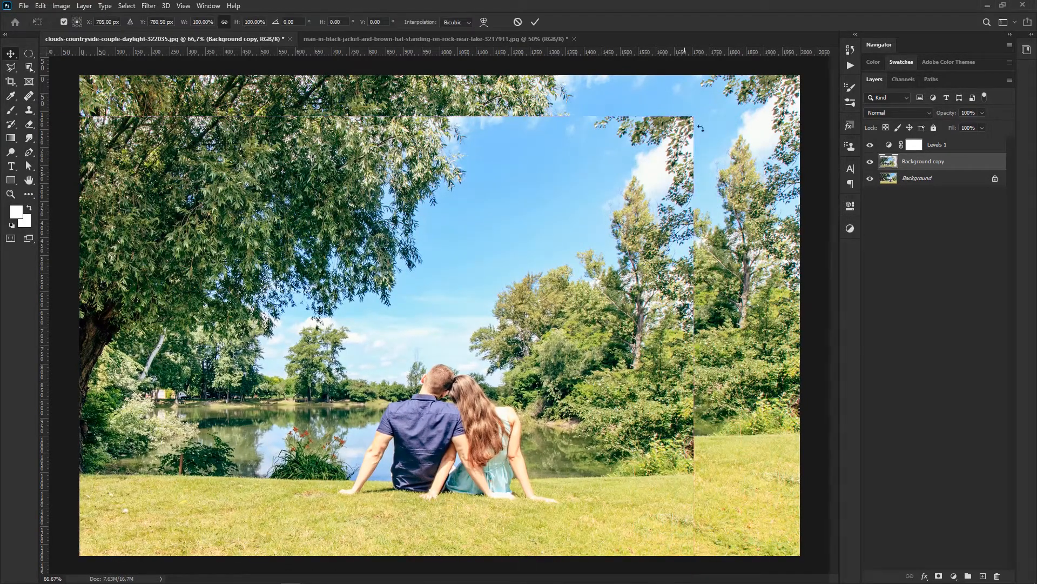
{"action": "left_click_drag", "start_coordinate": [693, 117], "coordinate": [382, 324]}
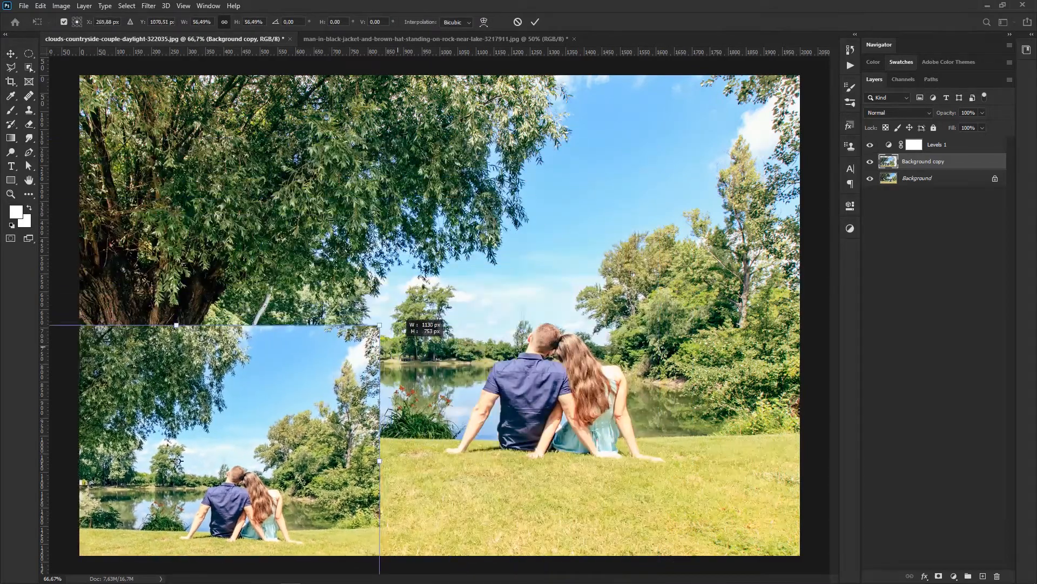
{"action": "key", "text": "Return"}
{"action": "left_click_drag", "start_coordinate": [382, 376], "coordinate": [488, 248]}
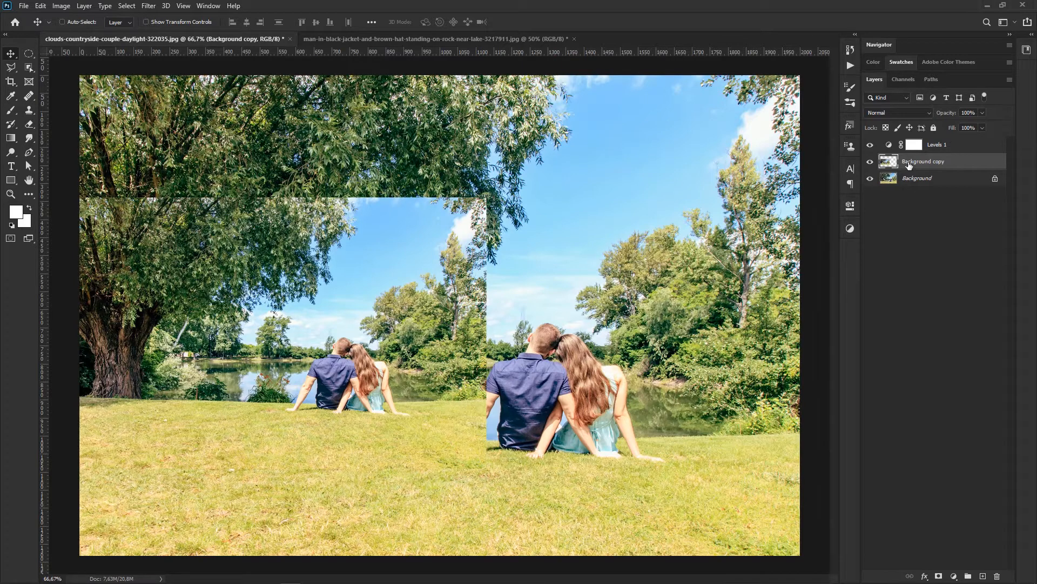
Step: Move the Levels adjustment layer beneath the Background copy and shift the copy slightly down and to the right
{"action": "left_click_drag", "start_coordinate": [958, 144], "coordinate": [960, 172]}
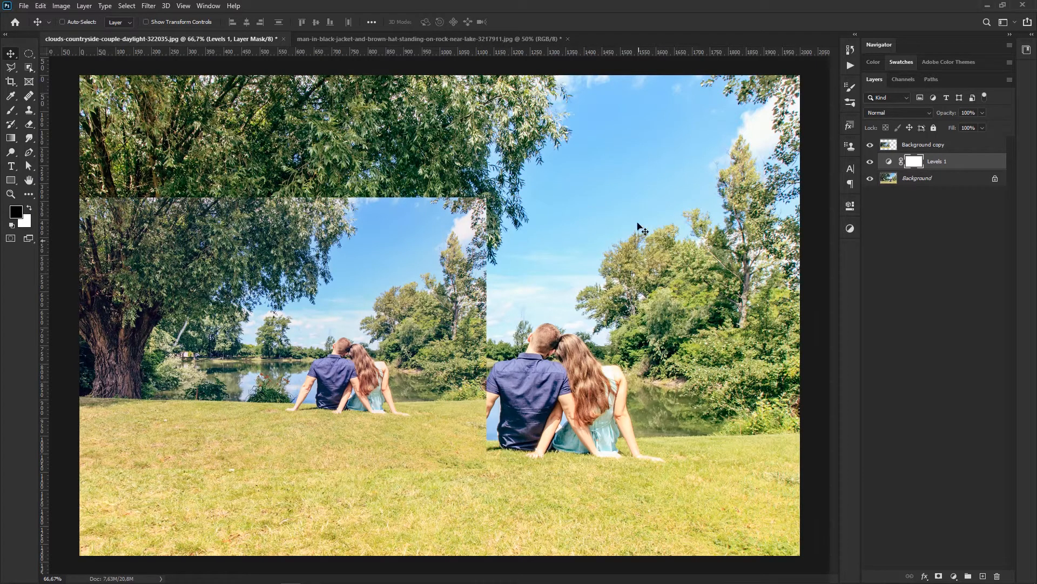
{"action": "left_click", "coordinate": [912, 143]}
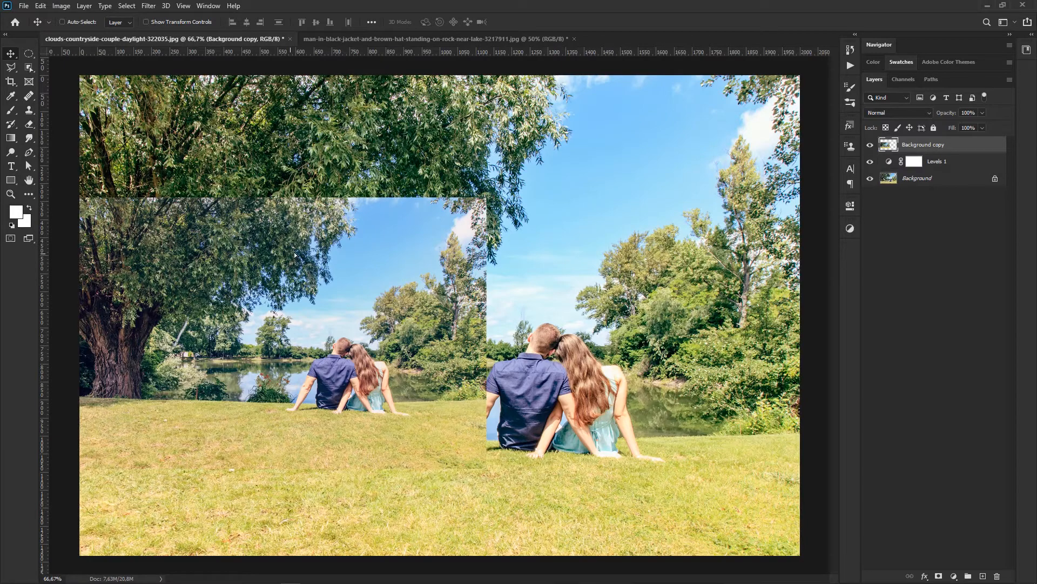
{"action": "left_click_drag", "start_coordinate": [294, 254], "coordinate": [335, 291]}
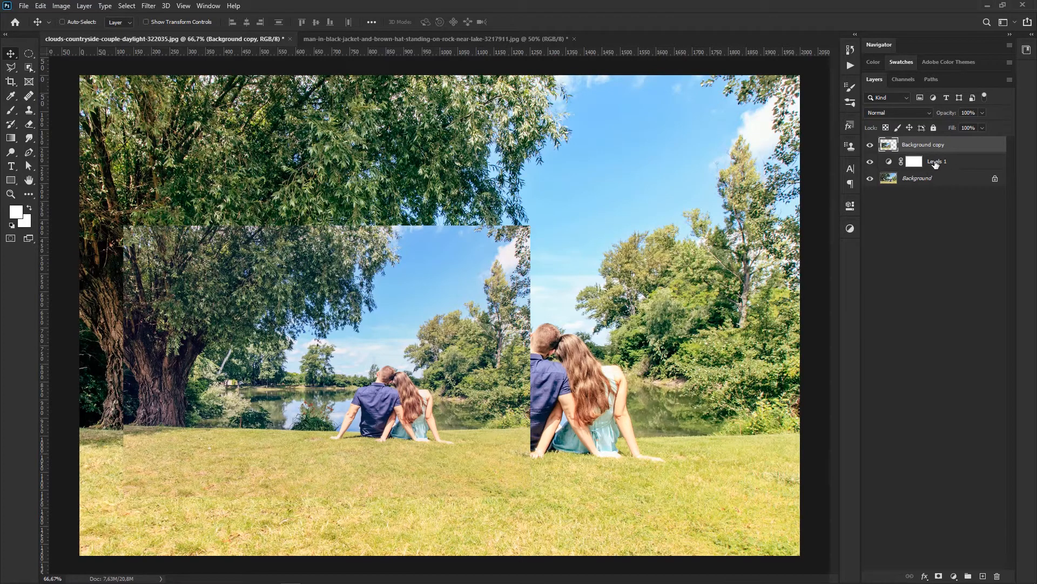
Step: Return the Levels adjustment to the top of the layer stack and clip it to the Background copy layer
{"action": "left_click_drag", "start_coordinate": [938, 164], "coordinate": [937, 149]}
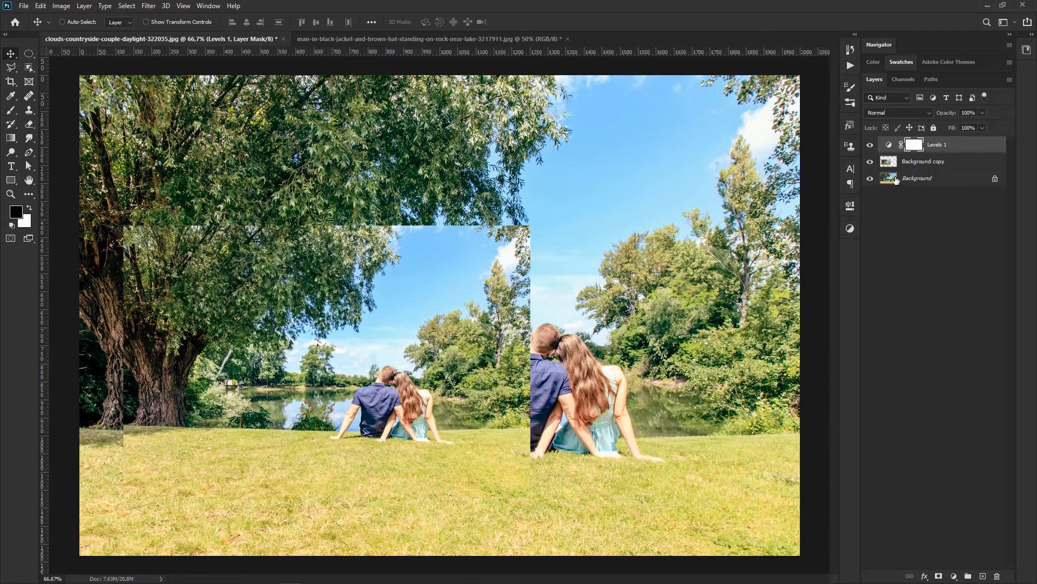
{"action": "double_click", "coordinate": [889, 145]}
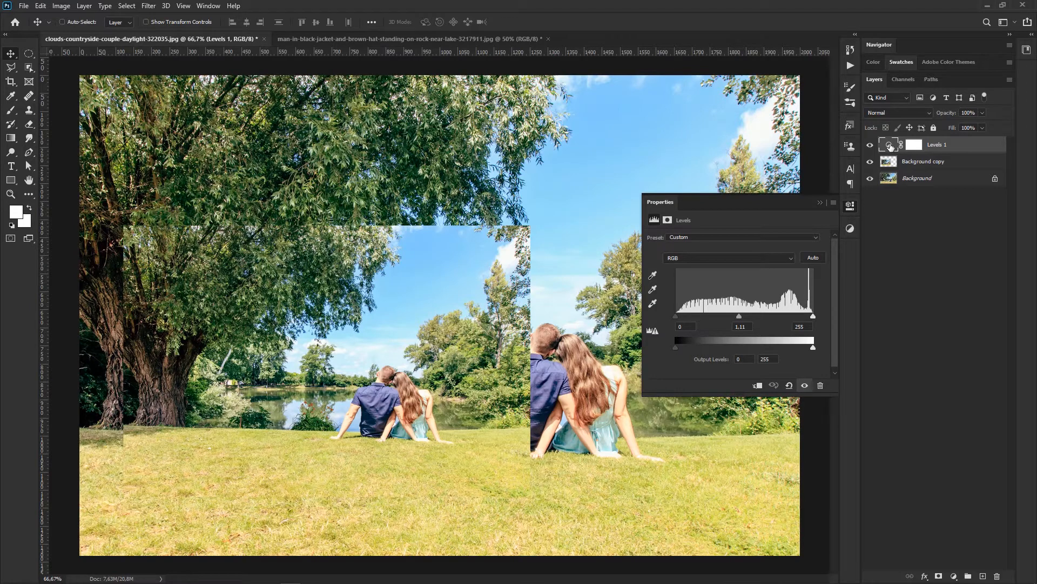
{"action": "left_click", "coordinate": [757, 387]}
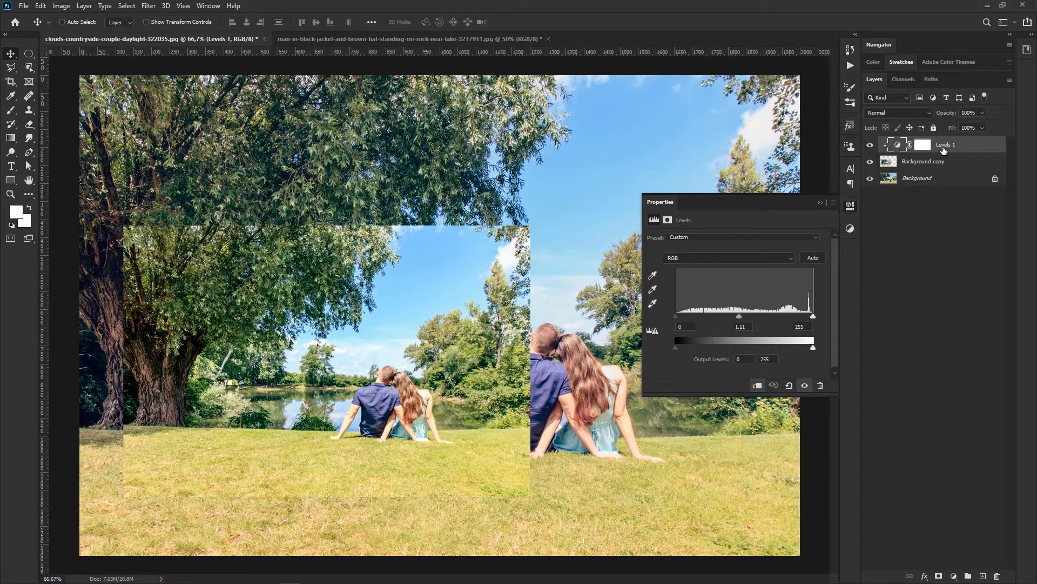
{"action": "left_click", "coordinate": [820, 203]}
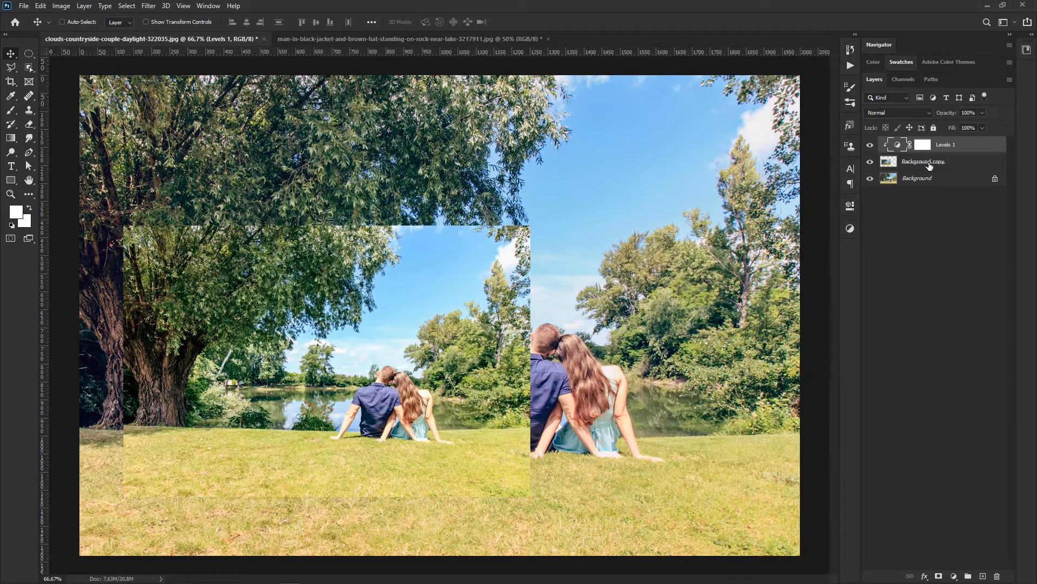
Step: Toggle the clipped Levels adjustment's visibility repeatedly to compare its effect on the Background copy
{"action": "left_click", "coordinate": [870, 145]}
{"action": "left_click", "coordinate": [871, 146]}
{"action": "left_click", "coordinate": [871, 145]}
{"action": "left_click", "coordinate": [871, 146]}
{"action": "left_click", "coordinate": [871, 146]}
{"action": "left_click", "coordinate": [871, 145]}
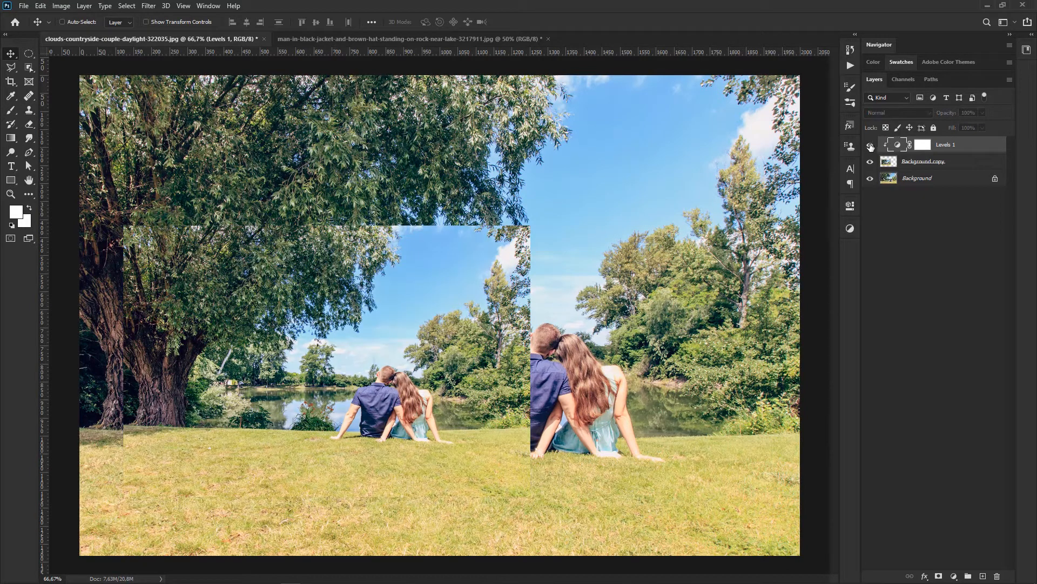
{"action": "left_click", "coordinate": [871, 146]}
{"action": "left_click", "coordinate": [871, 146]}
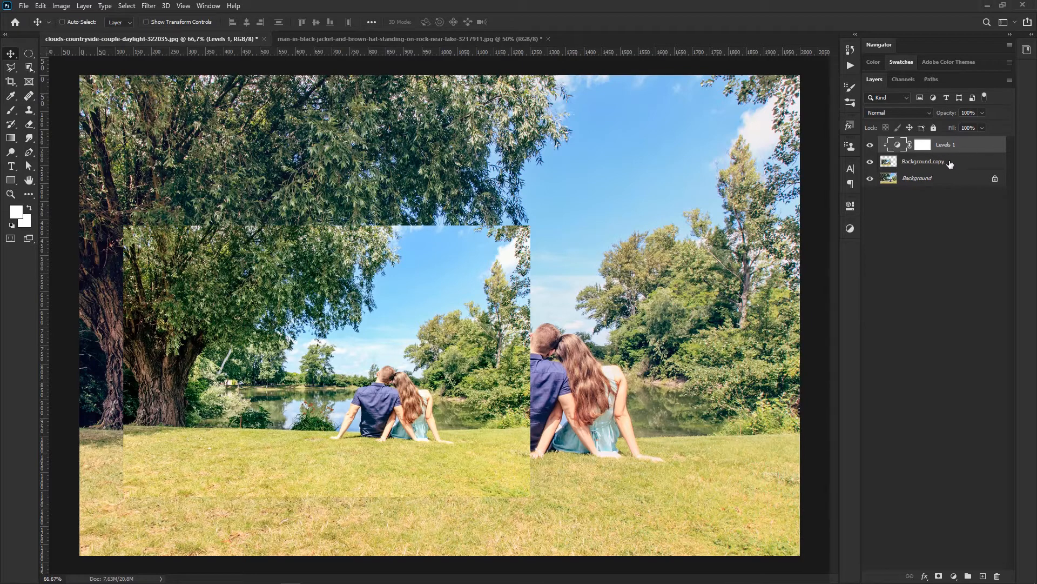
Step: Release the Levels adjustment's clipping through its properties, then clip it to the Background copy again directly in the layer stack
{"action": "double_click", "coordinate": [898, 146]}
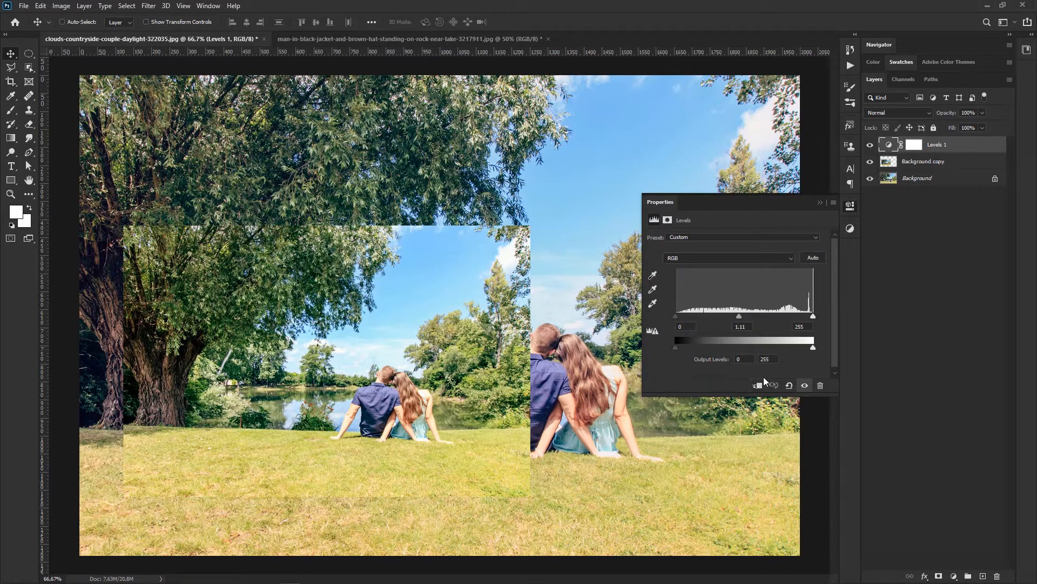
{"action": "left_click", "coordinate": [850, 206]}
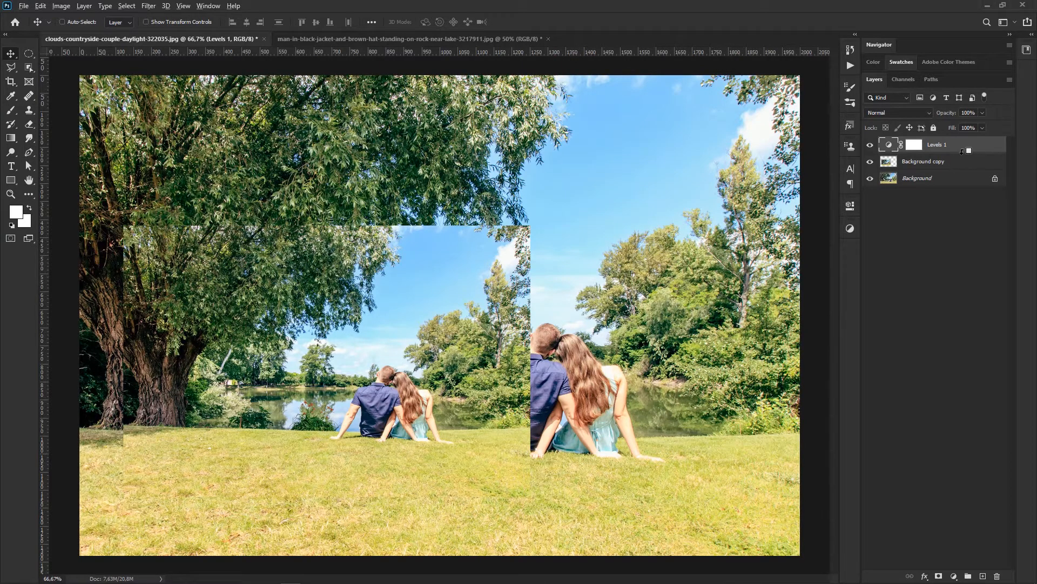
{"action": "left_click_drag", "start_coordinate": [957, 162], "coordinate": [956, 152]}
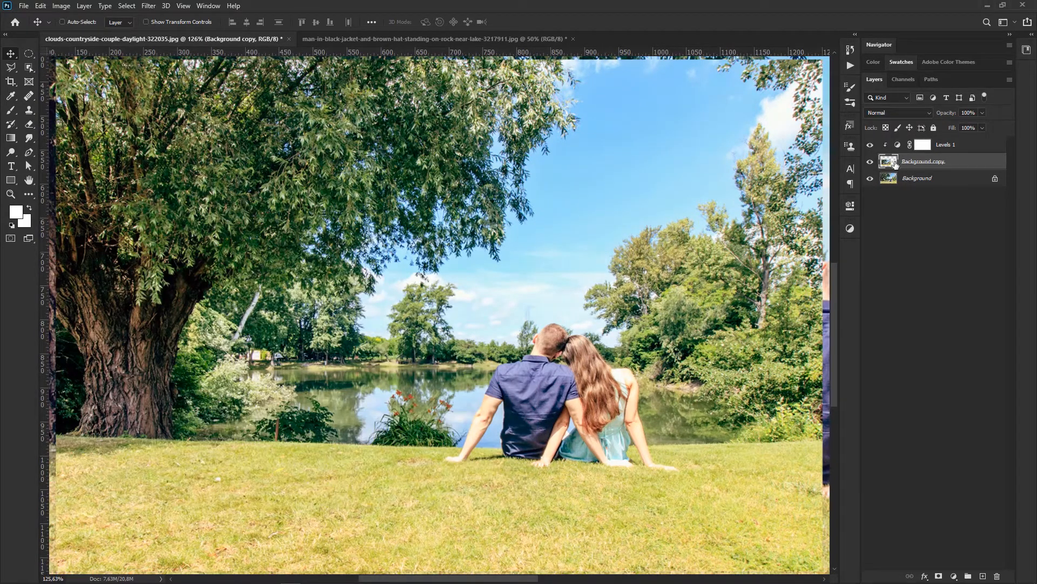
{"action": "key", "text": "ctrl+0"}
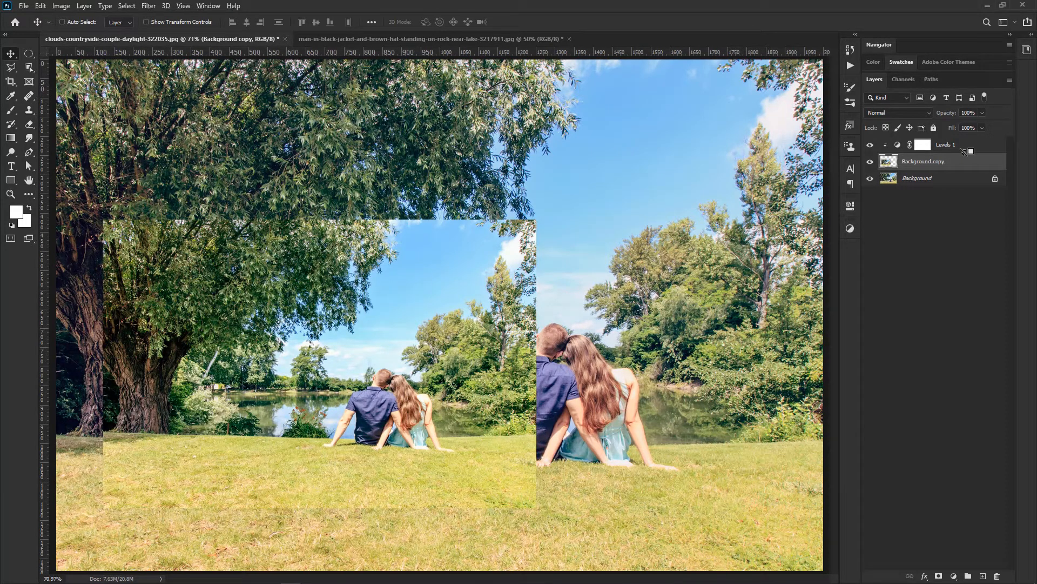
Step: Unclip the Levels adjustment from the Background copy and delete the Background copy layer
{"action": "left_click", "coordinate": [965, 152], "text": "alt"}
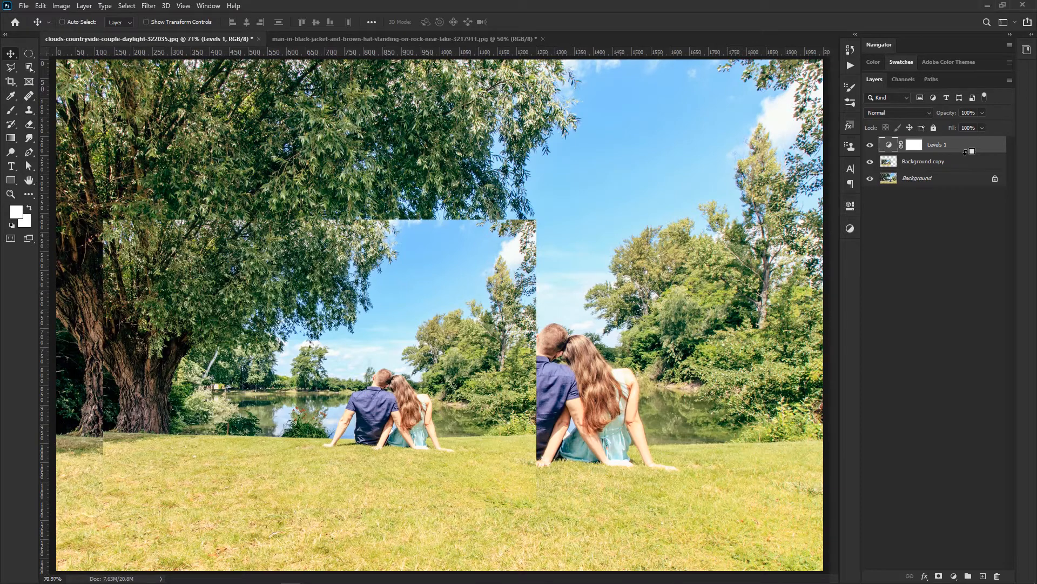
{"action": "left_click", "coordinate": [962, 165]}
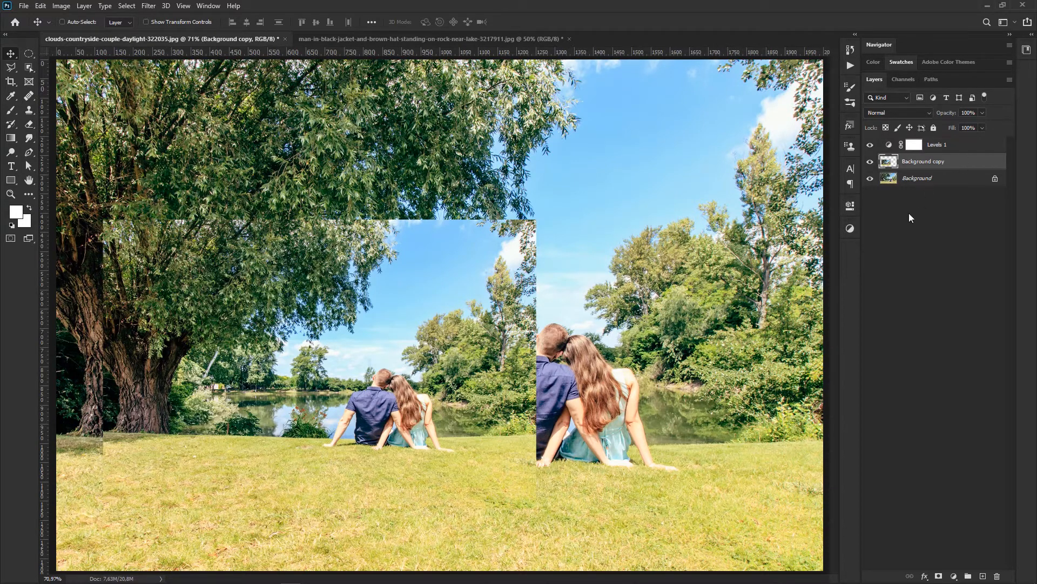
{"action": "key", "text": "Delete"}
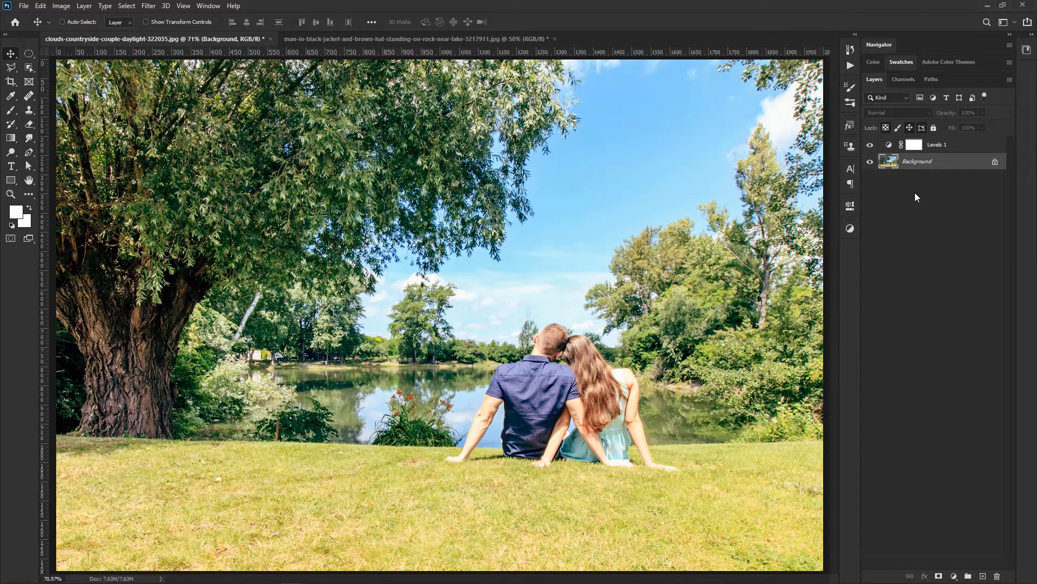
Step: Add a Vibrance adjustment layer above the Levels adjustment layer
{"action": "left_click", "coordinate": [955, 147]}
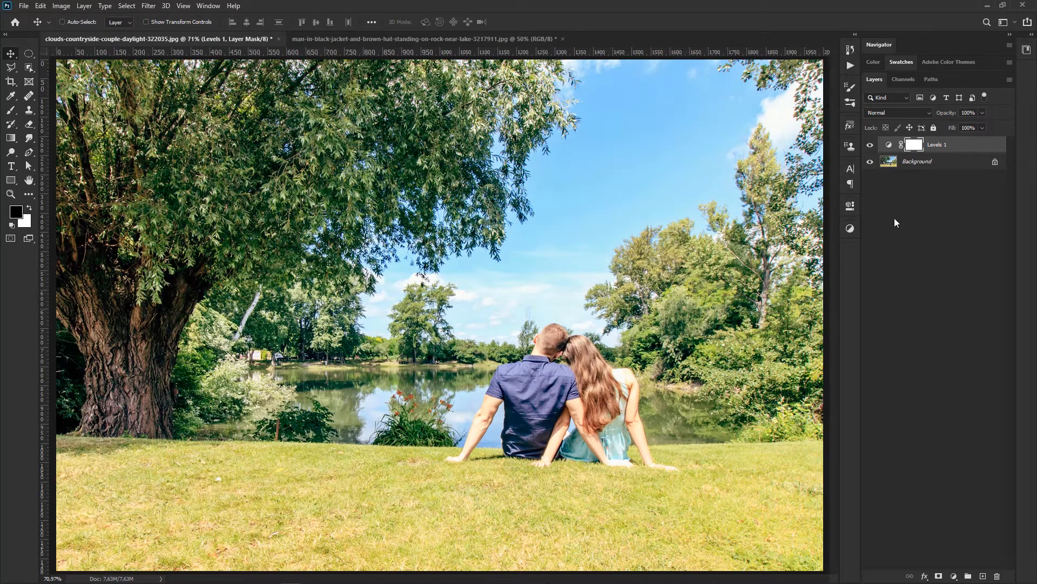
{"action": "left_click", "coordinate": [953, 577]}
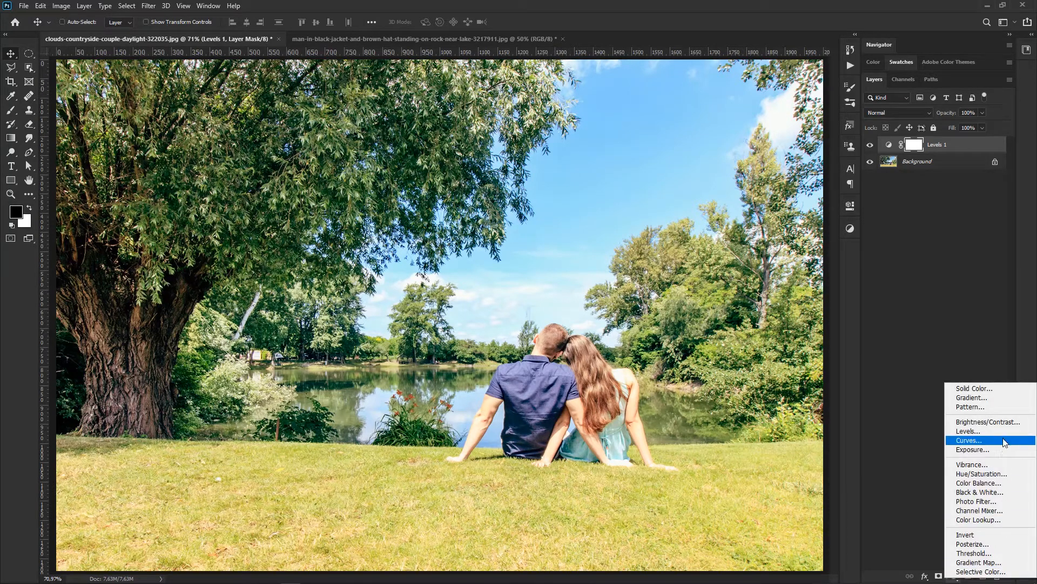
{"action": "left_click", "coordinate": [971, 465]}
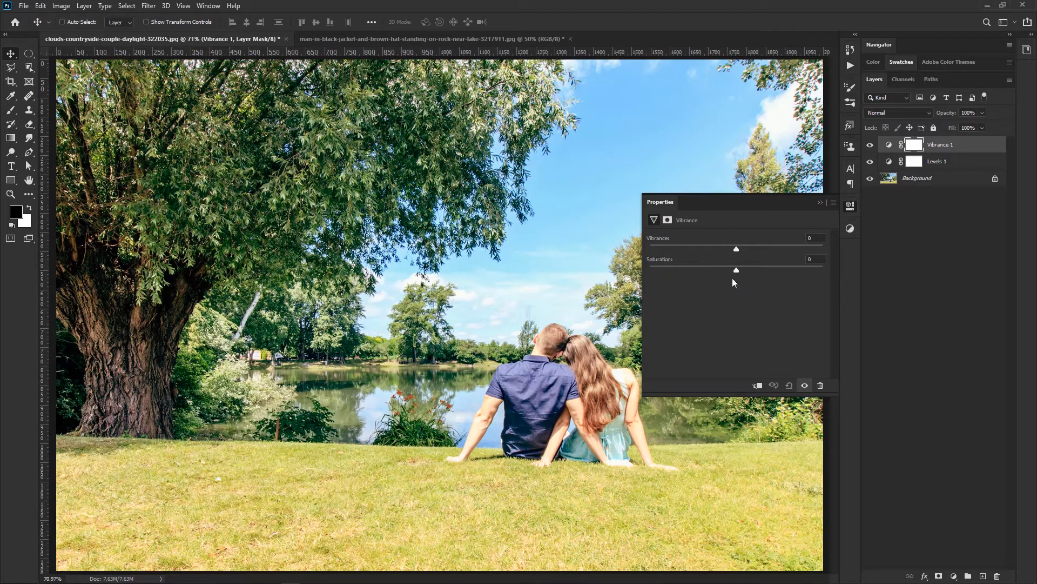
Step: Try the Vibrance adjustment's Saturation at -100 and +100, then reset it to 0
{"action": "left_click_drag", "start_coordinate": [736, 271], "coordinate": [621, 275]}
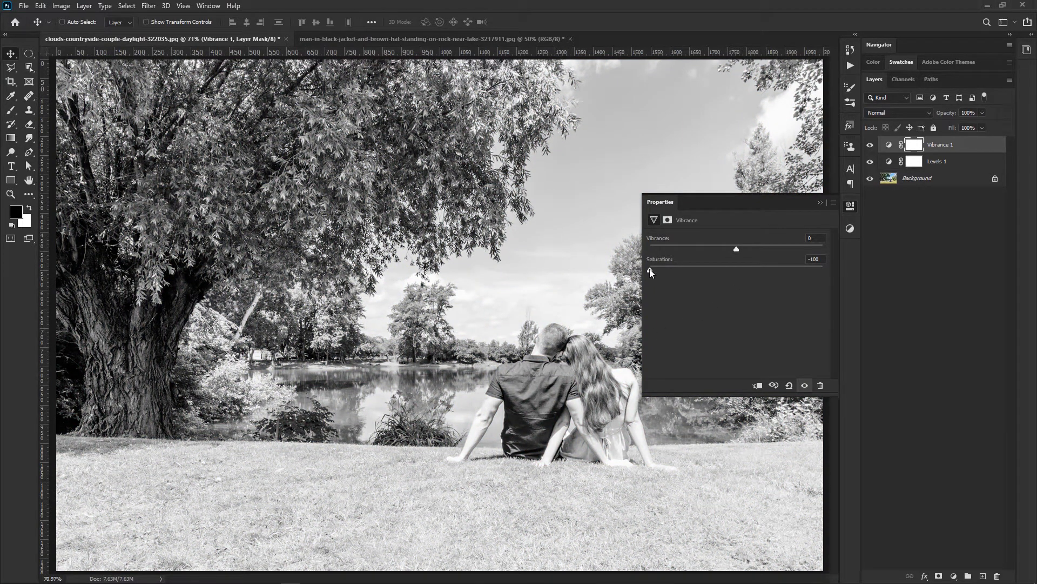
{"action": "left_click_drag", "start_coordinate": [652, 270], "coordinate": [821, 277]}
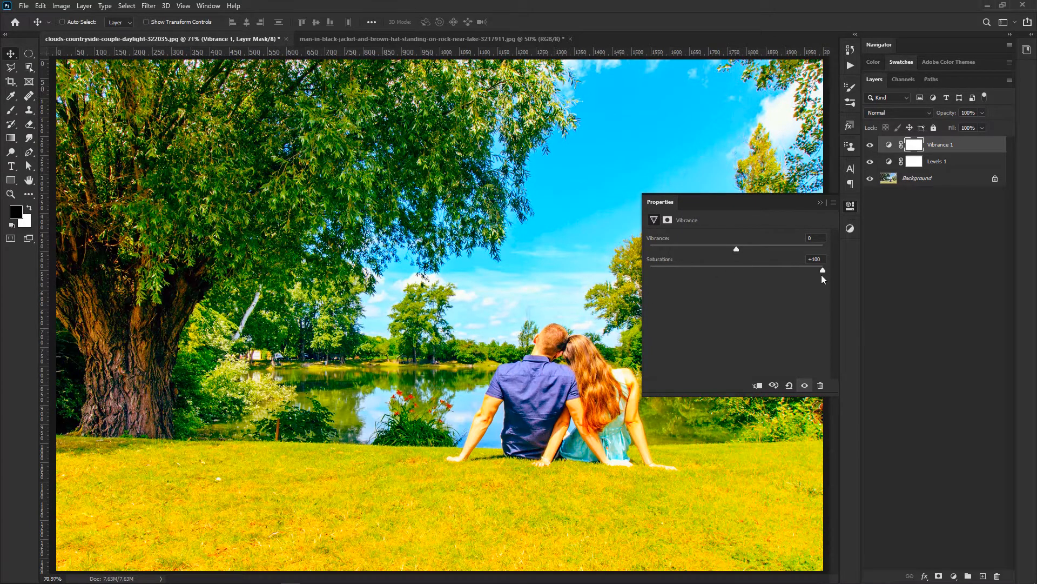
{"action": "left_click_drag", "start_coordinate": [825, 270], "coordinate": [715, 274]}
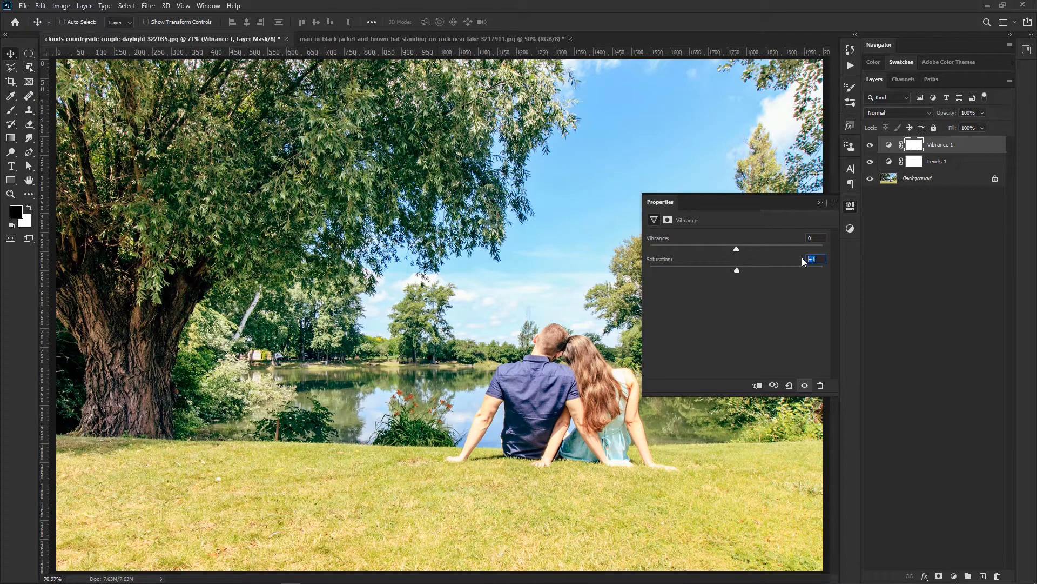
{"action": "type", "text": "0"}
Step: Try the adjustment's Vibrance value at -100 and +100, then reset it to 0
{"action": "left_click_drag", "start_coordinate": [737, 250], "coordinate": [655, 249]}
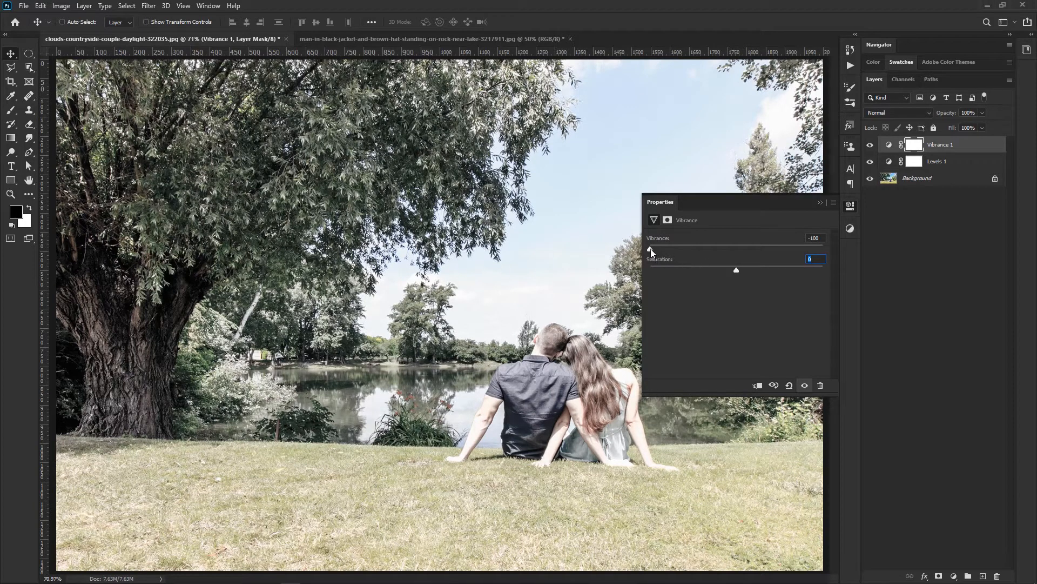
{"action": "left_click_drag", "start_coordinate": [650, 248], "coordinate": [819, 248]}
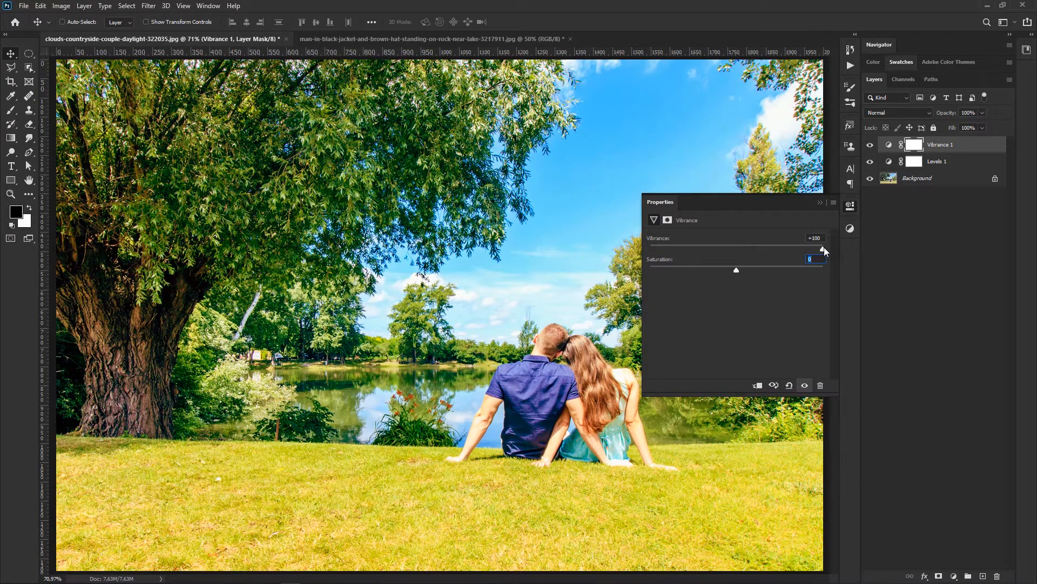
{"action": "key", "text": "shift+Tab"}
{"action": "type", "text": "0"}
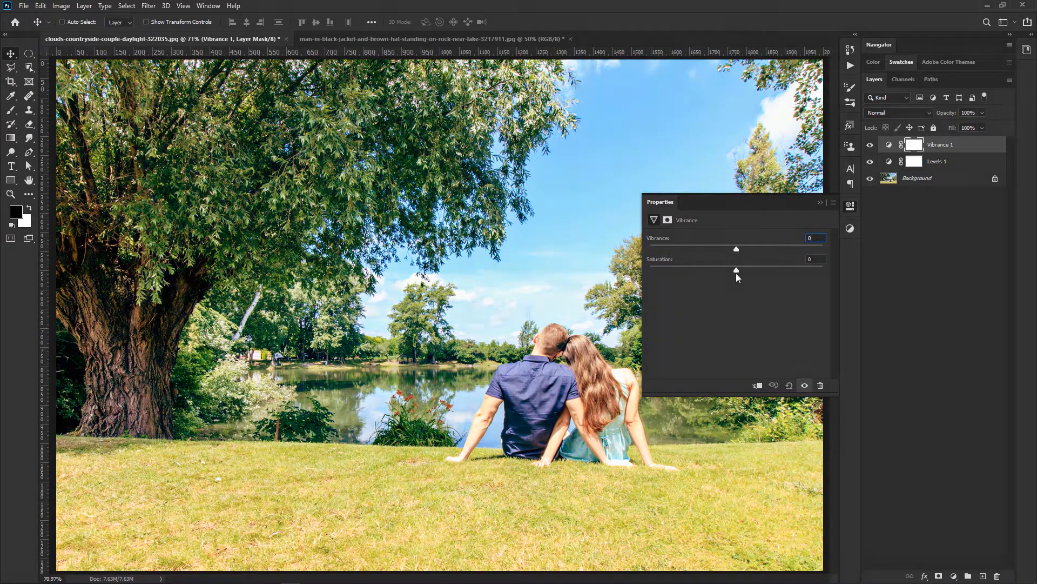
Step: Raise Saturation to +100 for comparison, reset it to 0, and set Vibrance to +52 instead
{"action": "left_click_drag", "start_coordinate": [741, 269], "coordinate": [861, 271]}
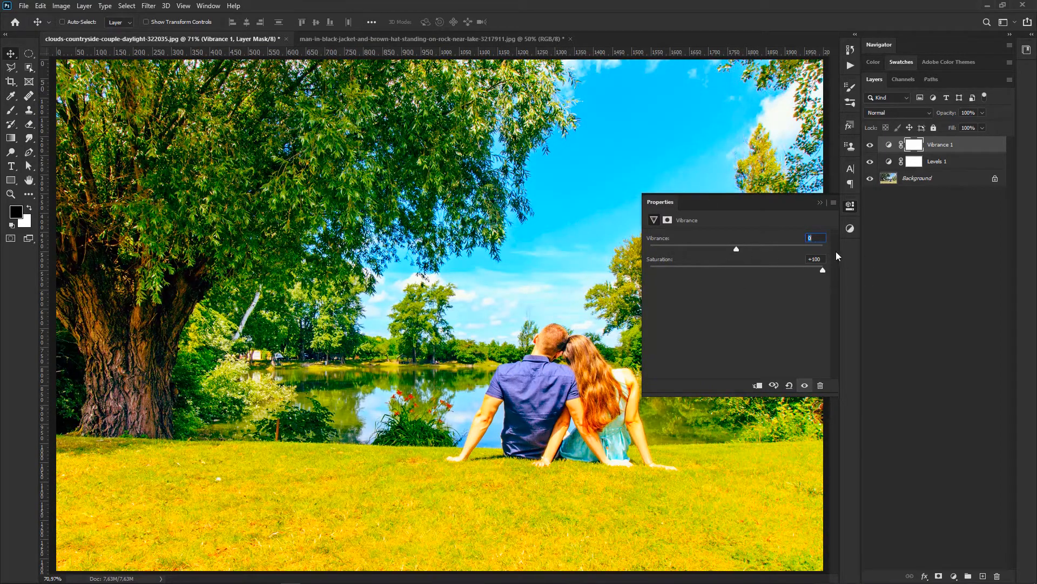
{"action": "left_click_drag", "start_coordinate": [820, 259], "coordinate": [747, 249]}
{"action": "type", "text": "0"}
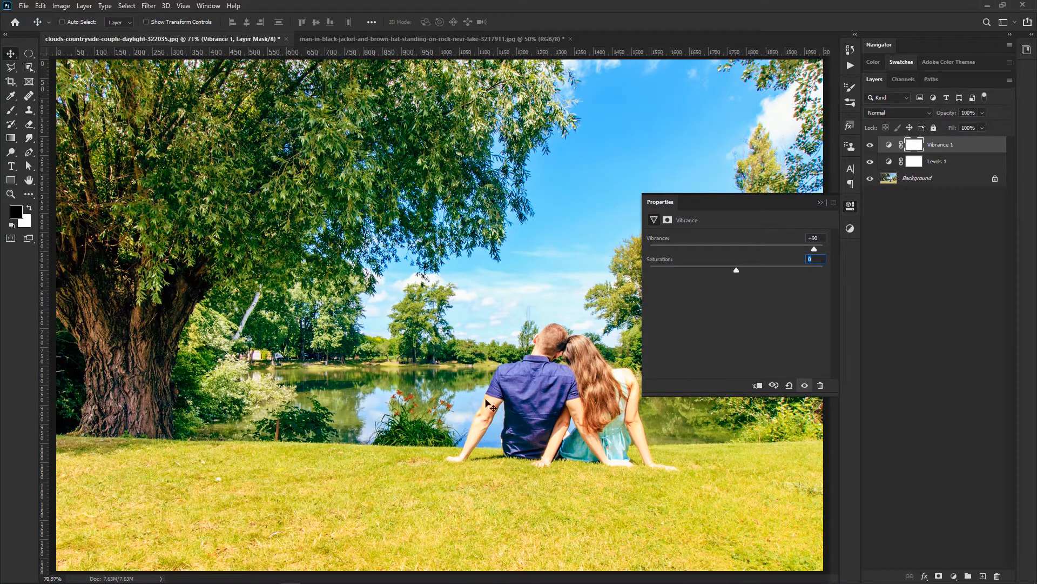
{"action": "left_click_drag", "start_coordinate": [780, 252], "coordinate": [739, 250]}
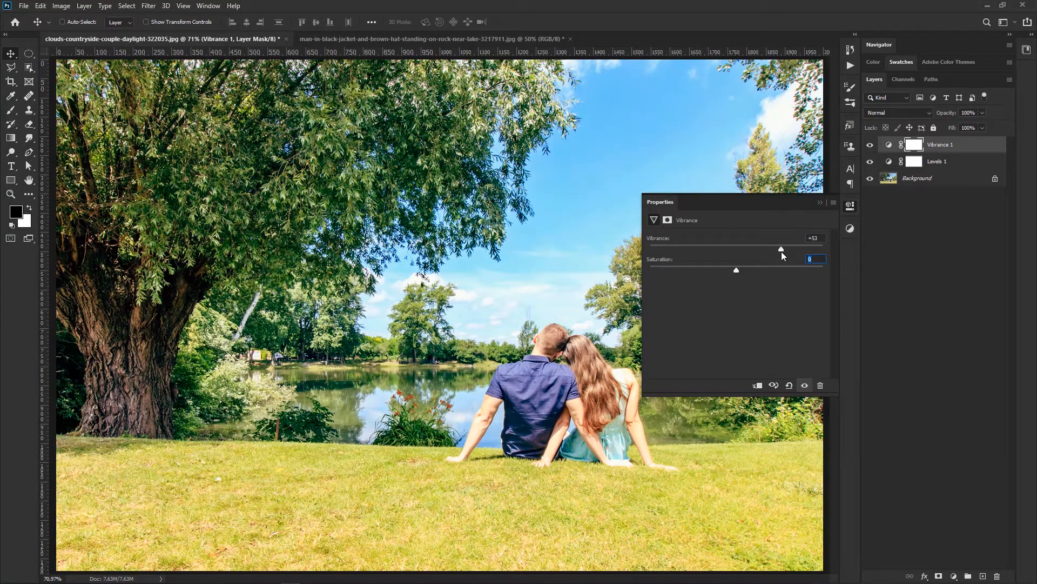
{"action": "left_click", "coordinate": [820, 203]}
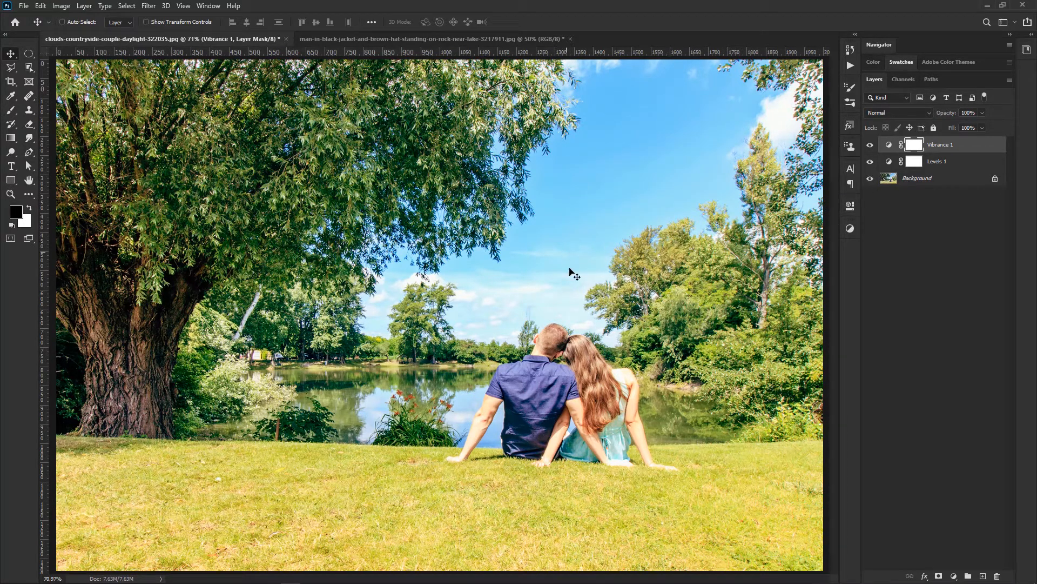
Step: Toggle the visibility of both adjustment layers together to compare the original Background photo with the corrected result
{"action": "left_click", "coordinate": [870, 179], "text": "alt"}
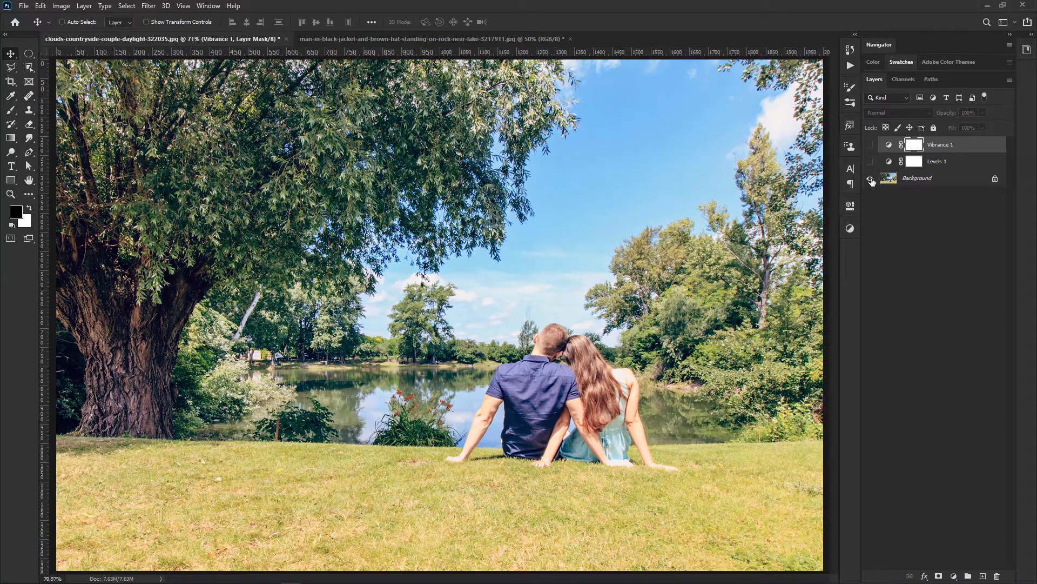
{"action": "left_click", "coordinate": [870, 179], "text": "alt"}
{"action": "left_click", "coordinate": [871, 179], "text": "alt"}
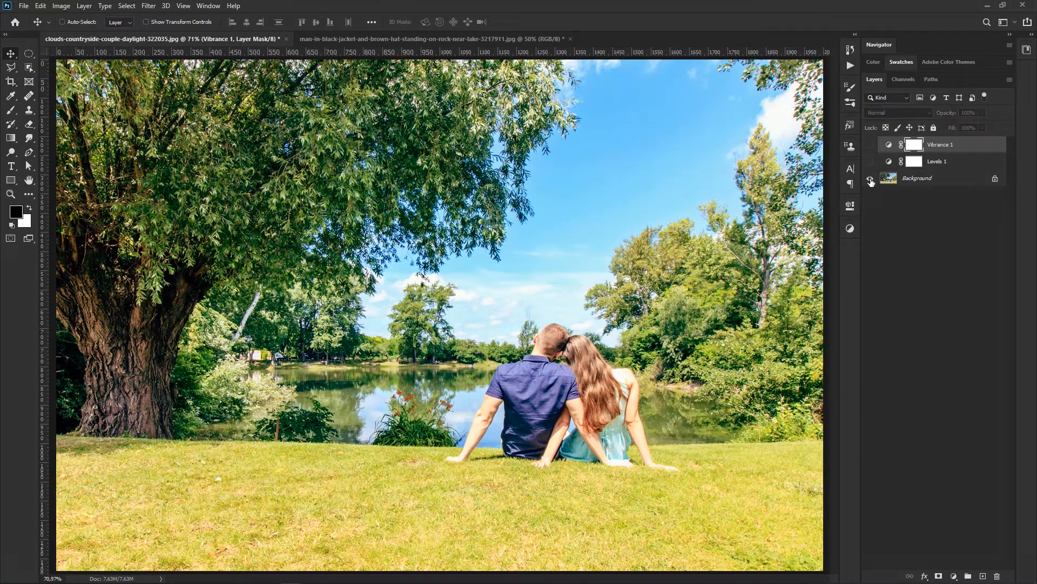
{"action": "left_click", "coordinate": [871, 179], "text": "alt"}
Step: Reopen the Vibrance adjustment to set its Vibrance to +53, and revisit the Levels adjustment's input sliders
{"action": "double_click", "coordinate": [888, 145]}
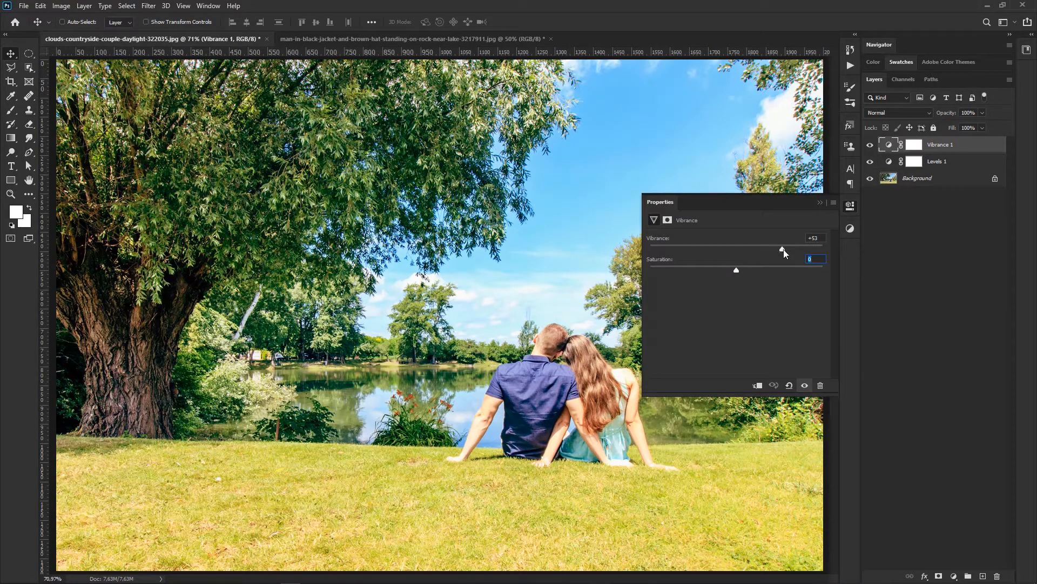
{"action": "left_click", "coordinate": [823, 200]}
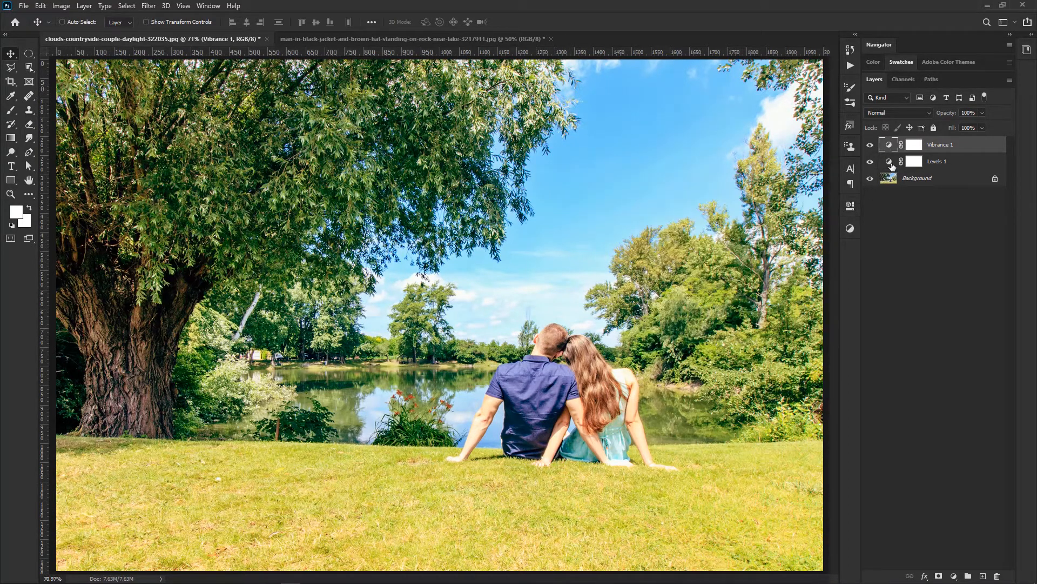
{"action": "double_click", "coordinate": [890, 163]}
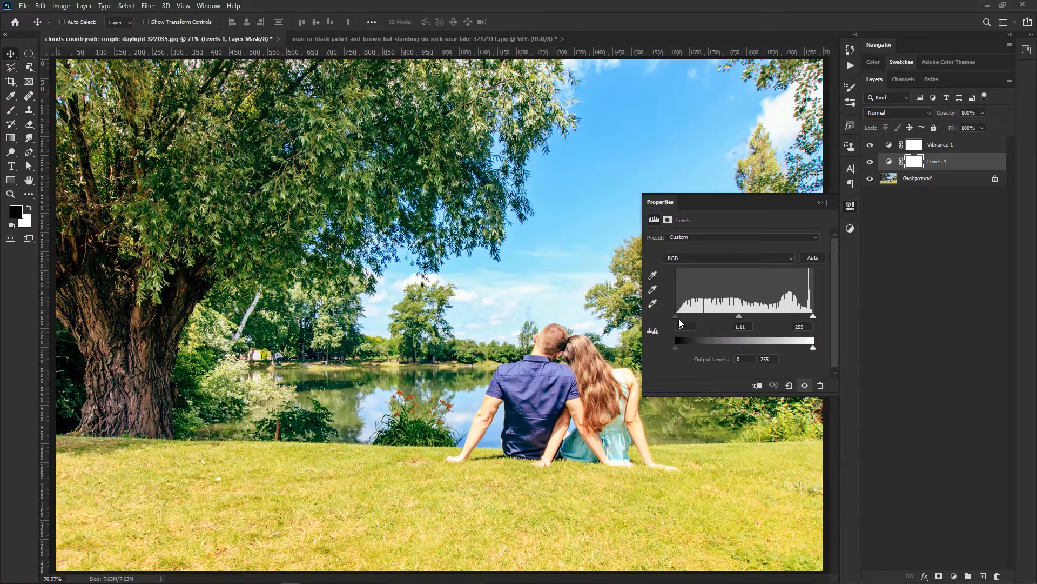
{"action": "left_click_drag", "start_coordinate": [677, 317], "coordinate": [740, 318]}
{"action": "left_click", "coordinate": [821, 201]}
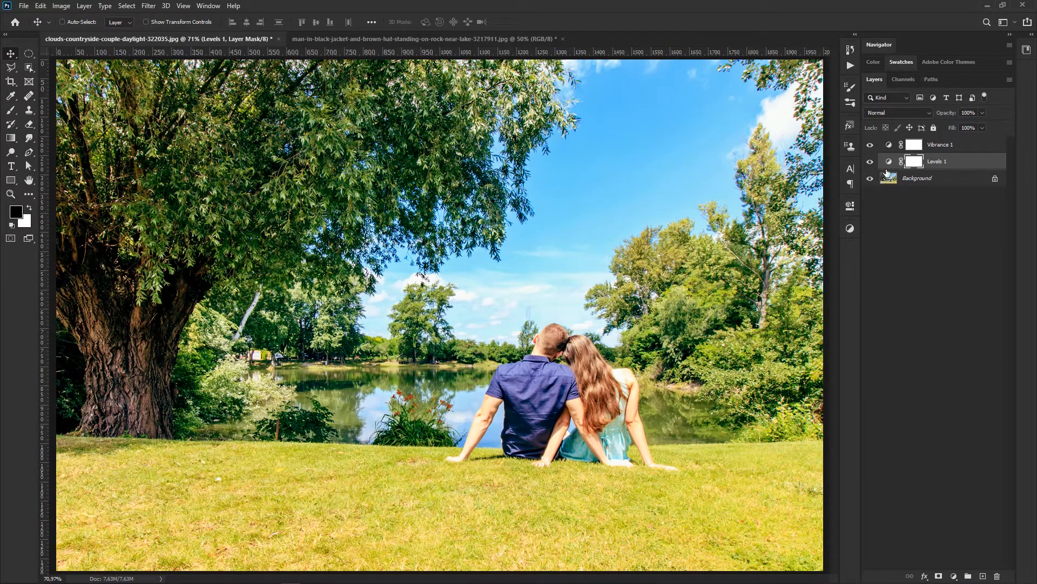
Step: Toggle the visibility of the Vibrance and Levels layers one at a time to compare each adjustment's contribution
{"action": "left_click", "coordinate": [870, 147]}
{"action": "left_click", "coordinate": [870, 147]}
{"action": "left_click", "coordinate": [871, 163]}
{"action": "left_click", "coordinate": [870, 162]}
{"action": "left_click", "coordinate": [870, 146]}
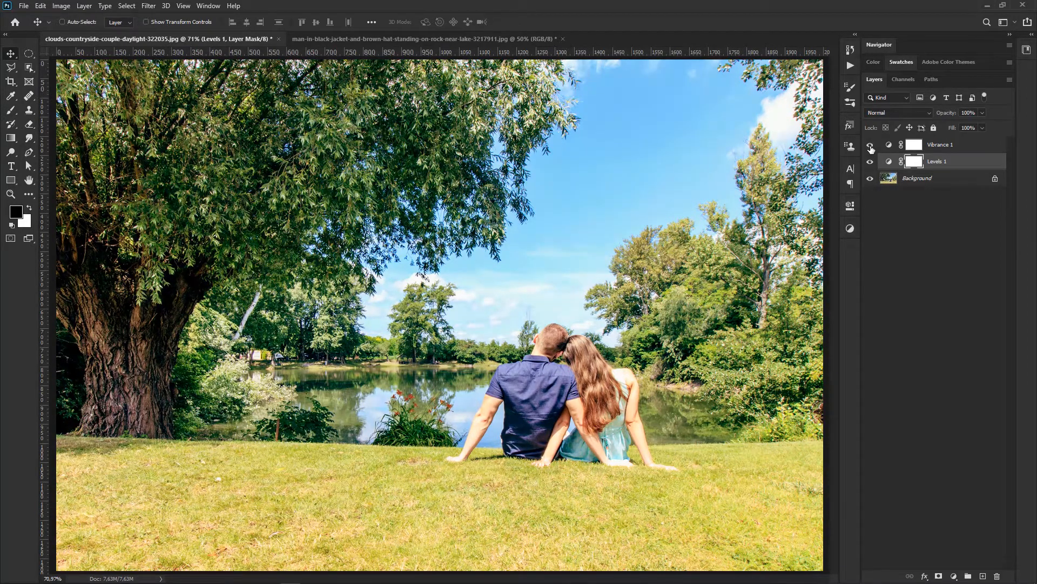
{"action": "left_click", "coordinate": [870, 147]}
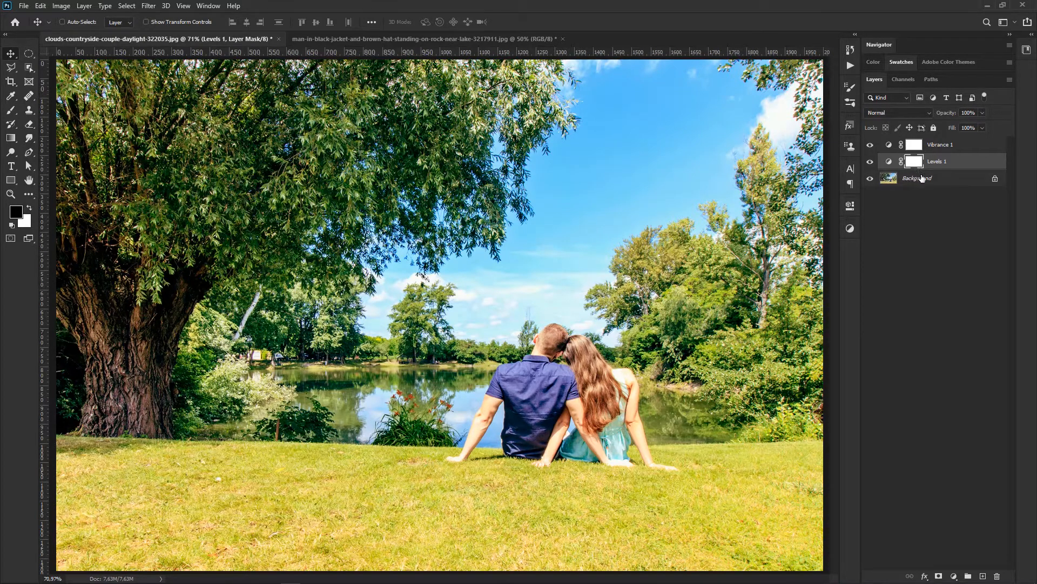
Step: Try deleting both adjustment layers together, undo the deletion, and compare the photo with and without the adjustments
{"action": "left_click", "coordinate": [940, 146], "text": "shift"}
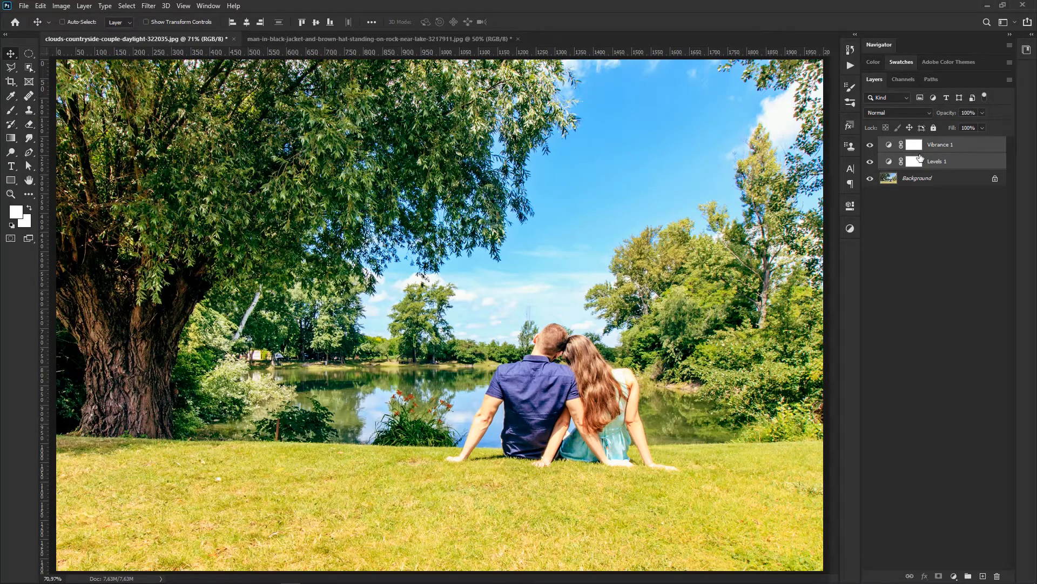
{"action": "key", "text": "Delete"}
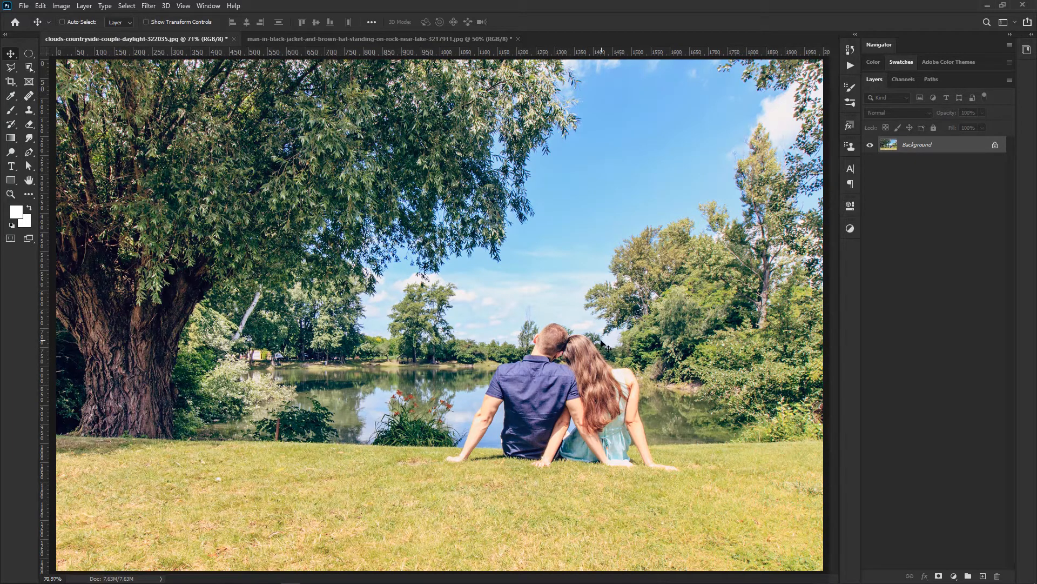
{"action": "key", "text": "ctrl+z"}
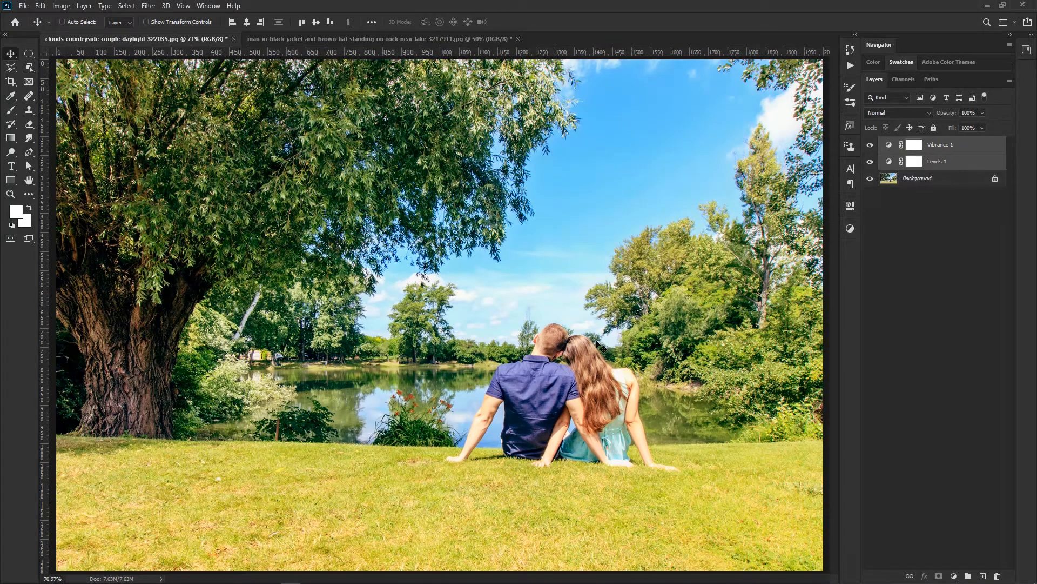
{"action": "left_click", "coordinate": [870, 179], "text": "alt"}
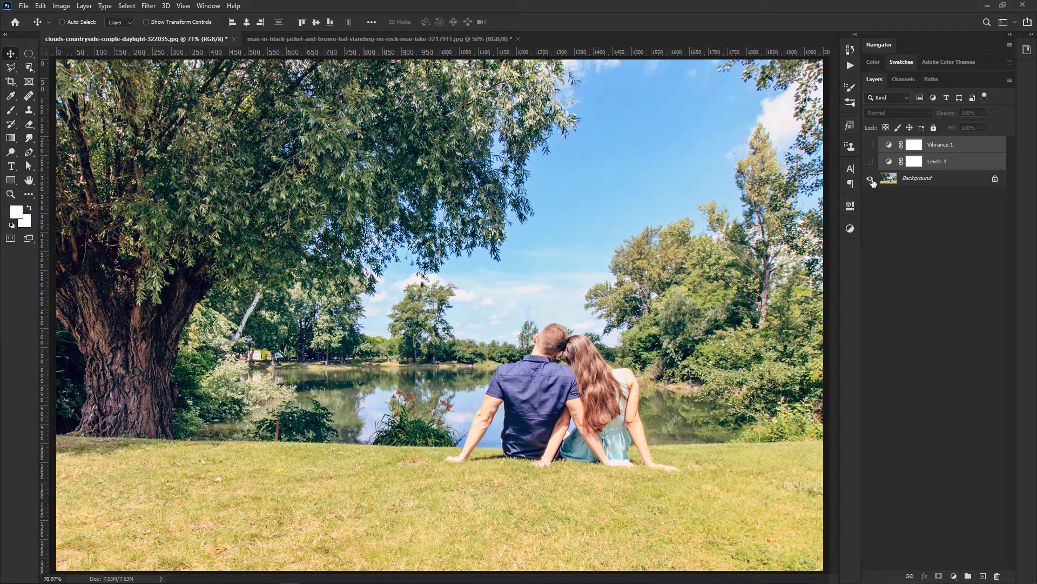
{"action": "left_click", "coordinate": [870, 179], "text": "alt"}
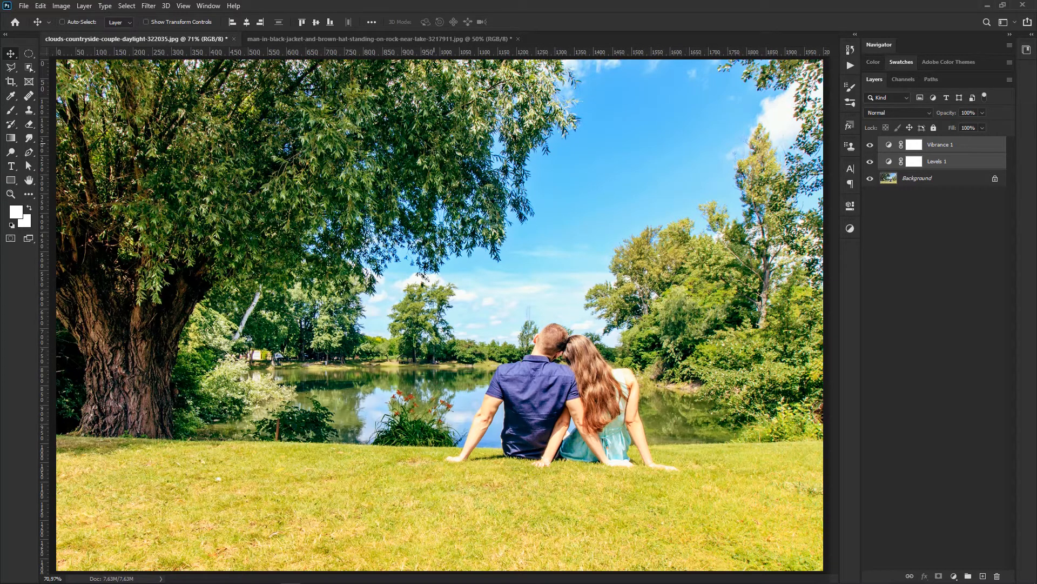
Step: Switch to the man-in-black-jacket lake photo and add a Black & White adjustment layer above its Background
{"action": "left_click", "coordinate": [360, 39]}
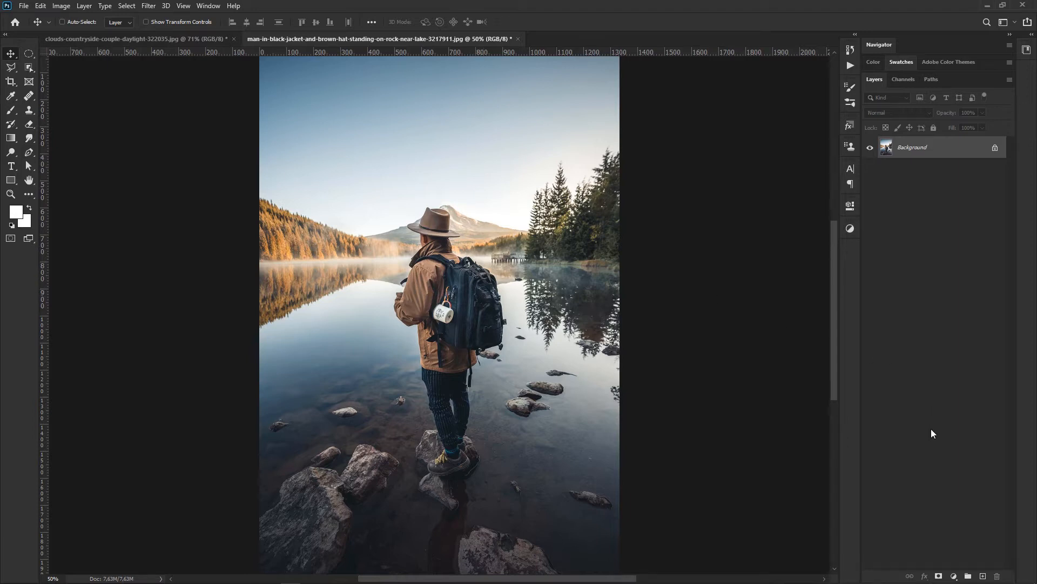
{"action": "left_click", "coordinate": [955, 576]}
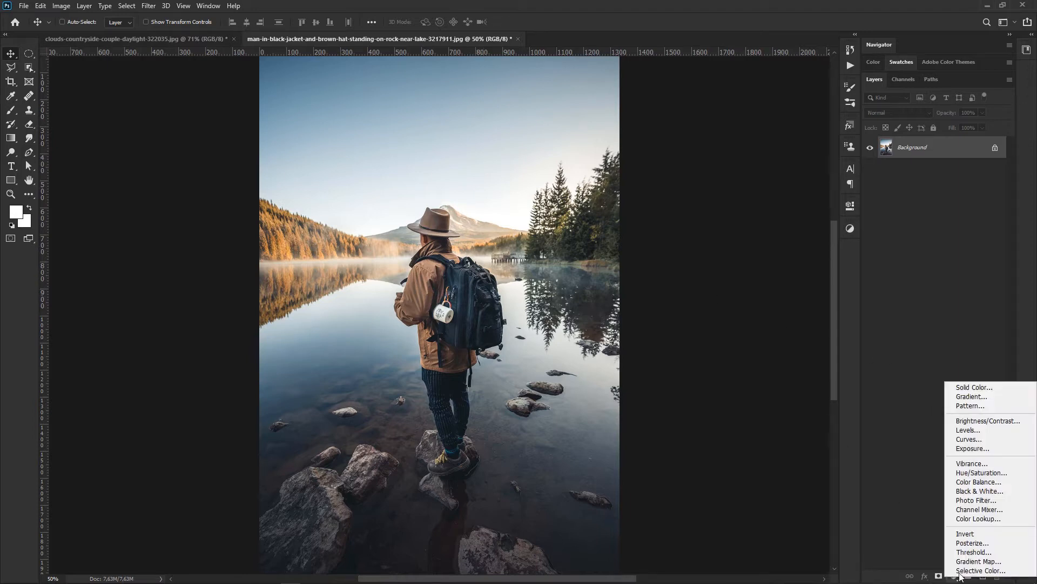
{"action": "left_click", "coordinate": [977, 491]}
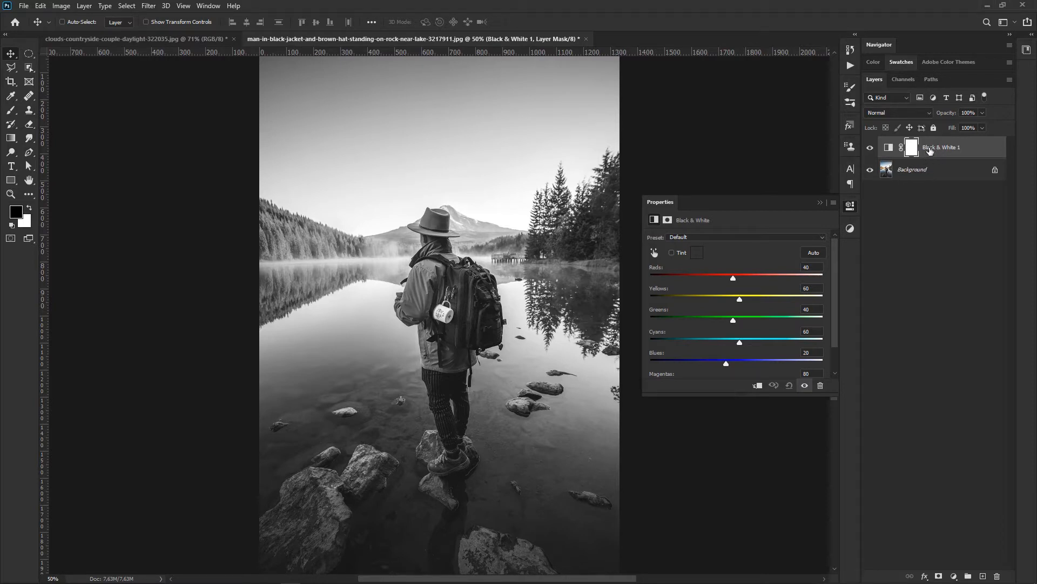
Step: Try tinting the Black & White adjustment with colors such as #cec0a2 and #a2ceab, cancel the color change, and turn Tint off
{"action": "left_click", "coordinate": [888, 148]}
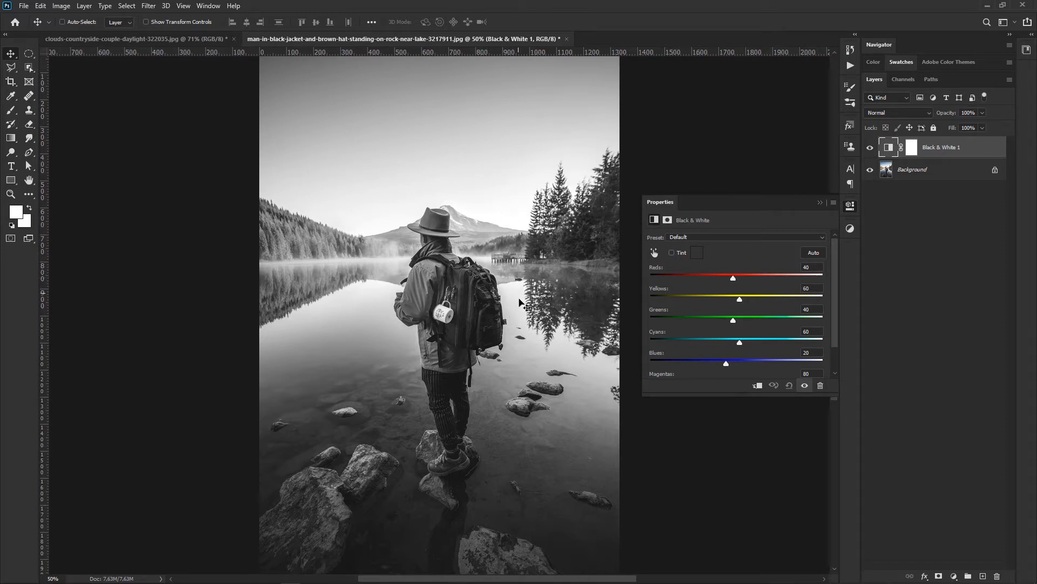
{"action": "left_click", "coordinate": [672, 252]}
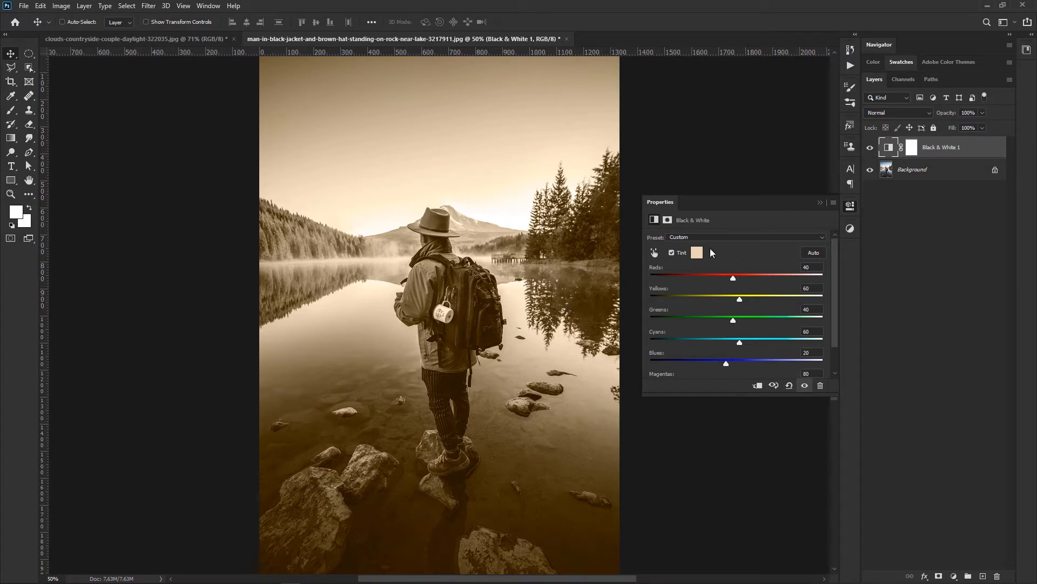
{"action": "left_click", "coordinate": [697, 254]}
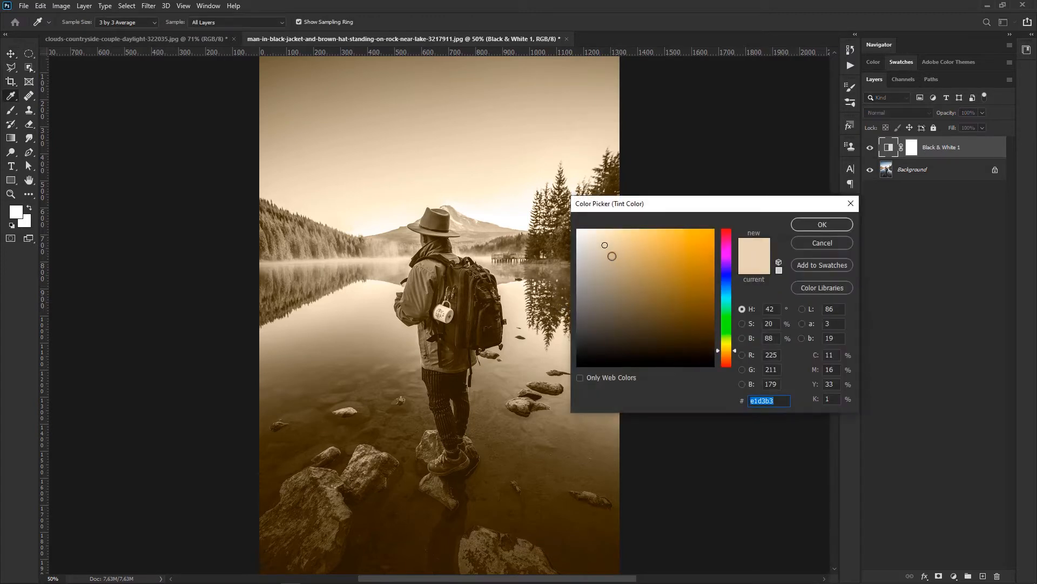
{"action": "left_click", "coordinate": [608, 269]}
{"action": "mouse_move", "coordinate": [609, 268]}
{"action": "left_mouse_down"}
{"action": "mouse_move", "coordinate": [618, 276]}
{"action": "mouse_move", "coordinate": [630, 243]}
{"action": "mouse_move", "coordinate": [616, 309]}
{"action": "mouse_move", "coordinate": [607, 283]}
{"action": "mouse_move", "coordinate": [625, 273]}
{"action": "mouse_move", "coordinate": [606, 255]}
{"action": "left_mouse_up"}
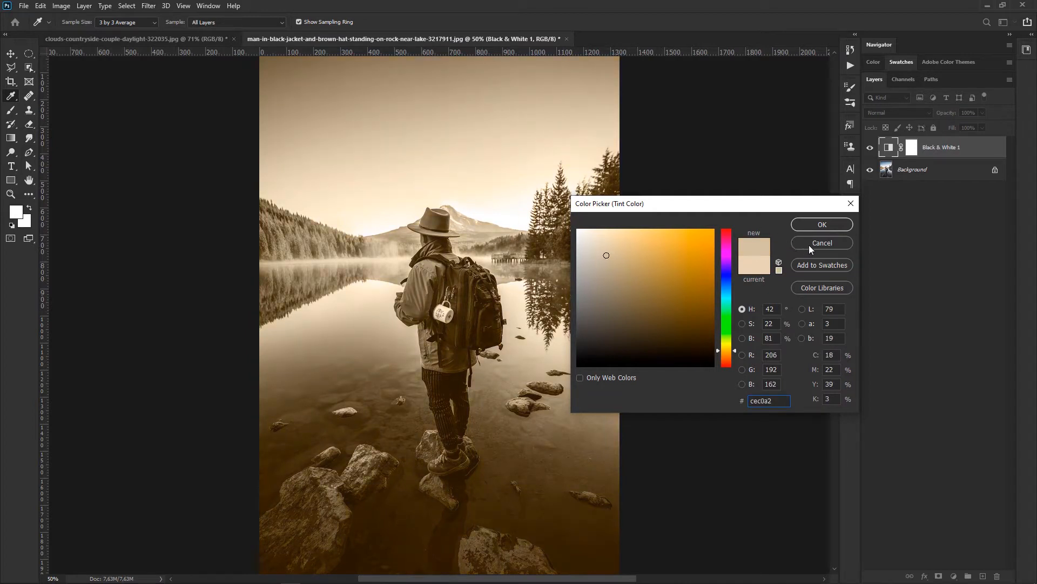
{"action": "mouse_move", "coordinate": [726, 303]}
{"action": "left_mouse_down"}
{"action": "mouse_move", "coordinate": [730, 283]}
{"action": "mouse_move", "coordinate": [726, 320]}
{"action": "left_mouse_up"}
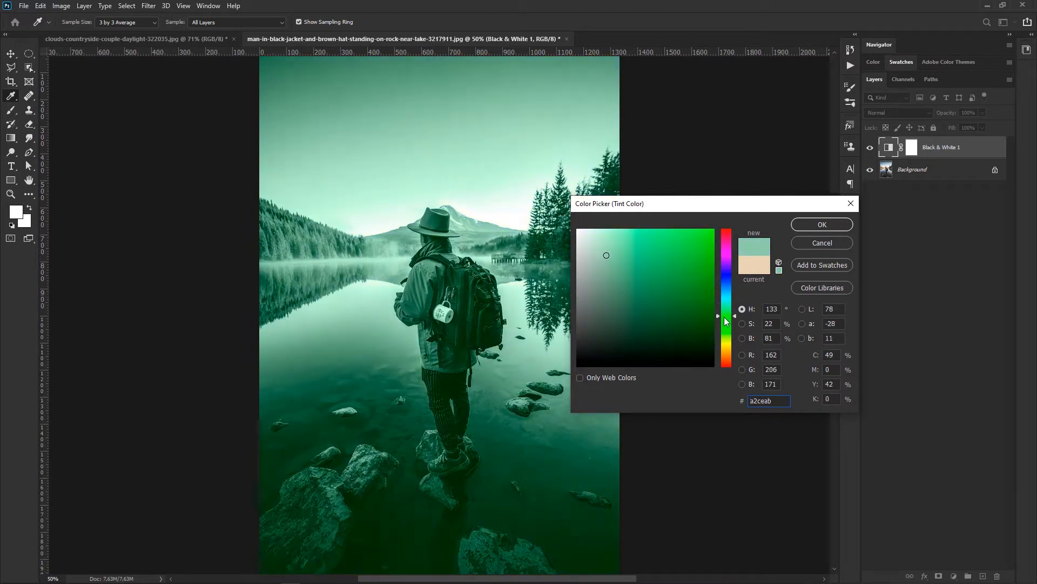
{"action": "left_click", "coordinate": [802, 246]}
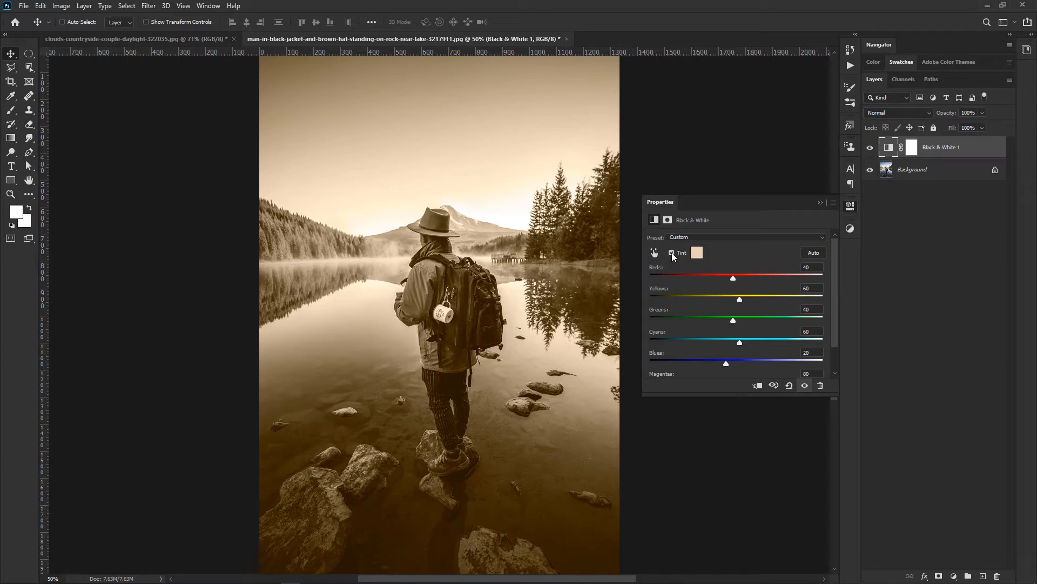
{"action": "left_click", "coordinate": [672, 252]}
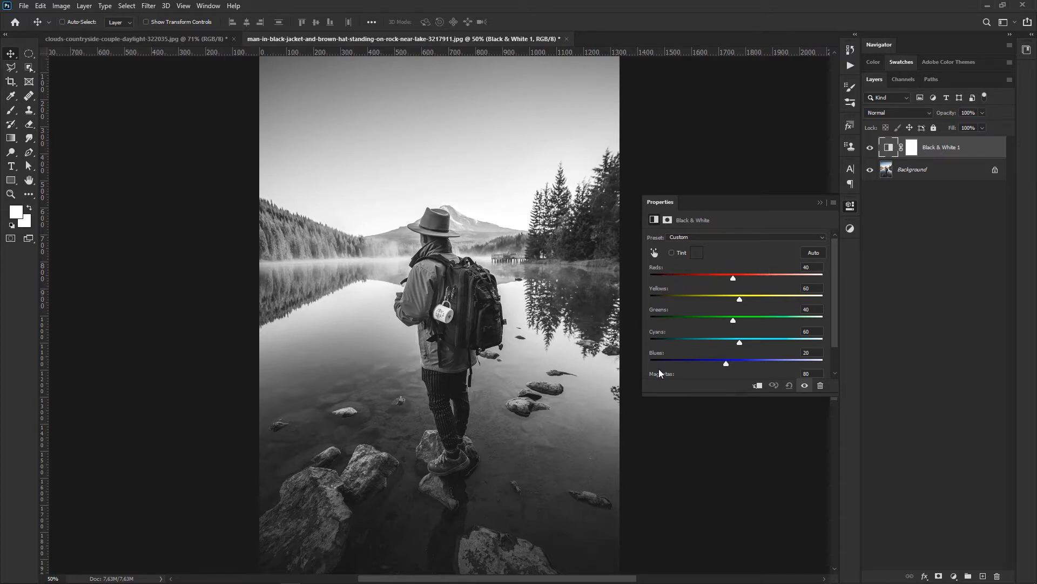
Step: Try Black & White values of Reds 86, Yellows -86, Greens 95, Cyans -91, Blues -128 and Magentas 5, and reset them
{"action": "left_click_drag", "start_coordinate": [739, 396], "coordinate": [739, 431]}
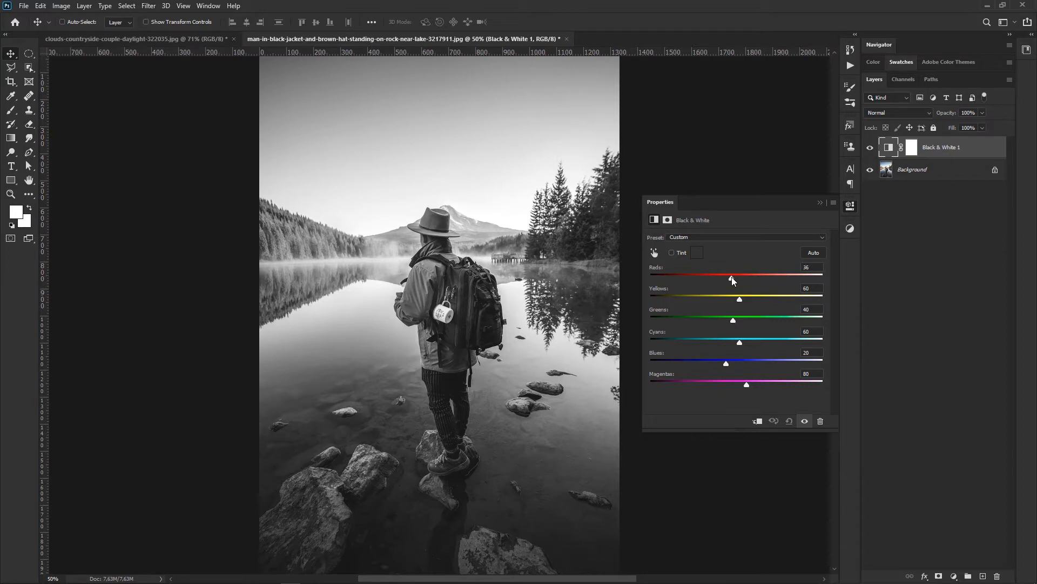
{"action": "left_click_drag", "start_coordinate": [732, 277], "coordinate": [680, 361]}
{"action": "left_click_drag", "start_coordinate": [746, 385], "coordinate": [721, 385]}
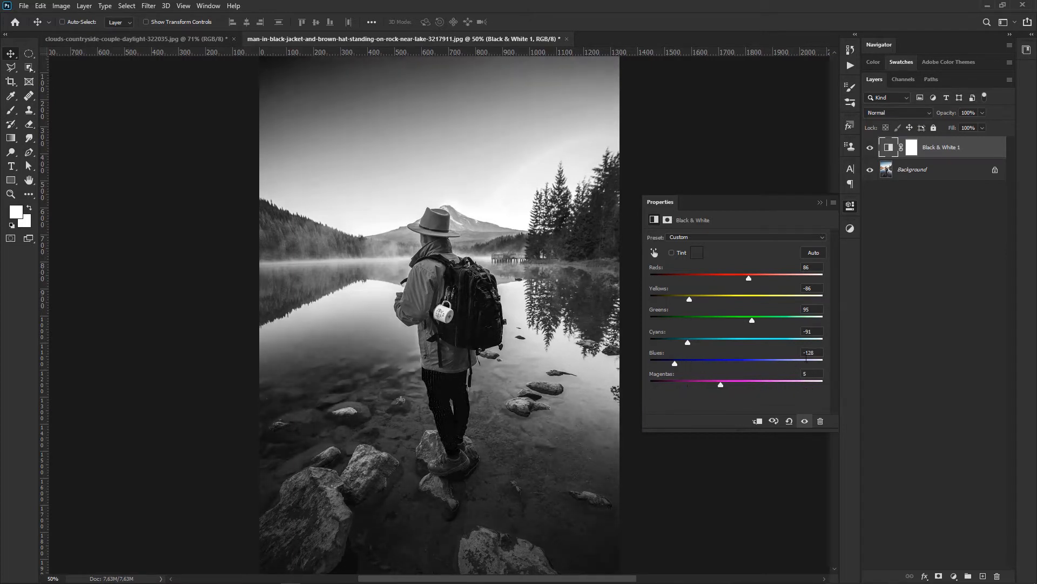
{"action": "left_click", "coordinate": [789, 420]}
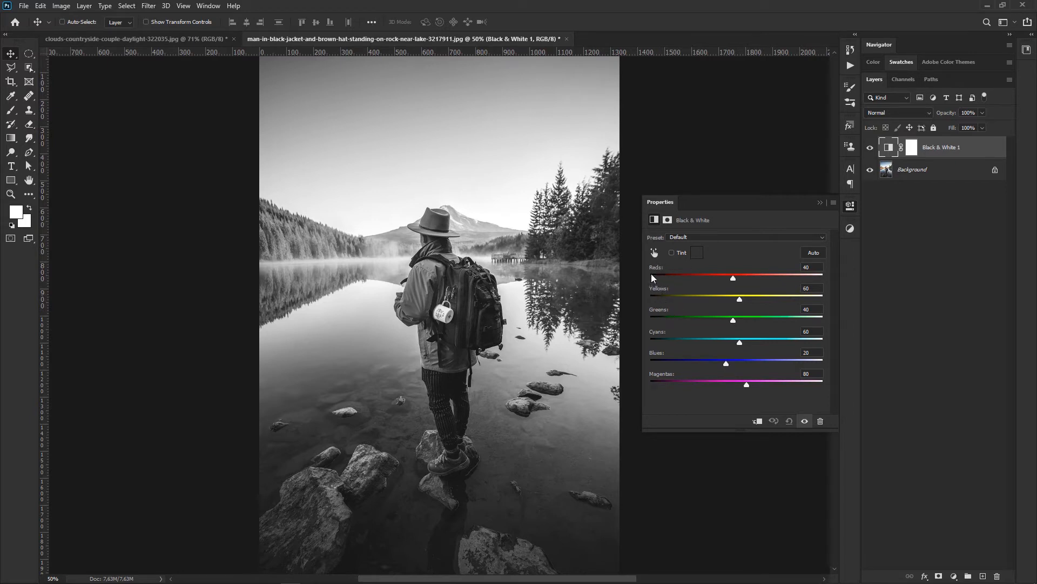
Step: Use the on-image adjustment tool on the sky, water and jacket, lowering Greens to 14 and Cyans to -128
{"action": "left_click", "coordinate": [654, 252]}
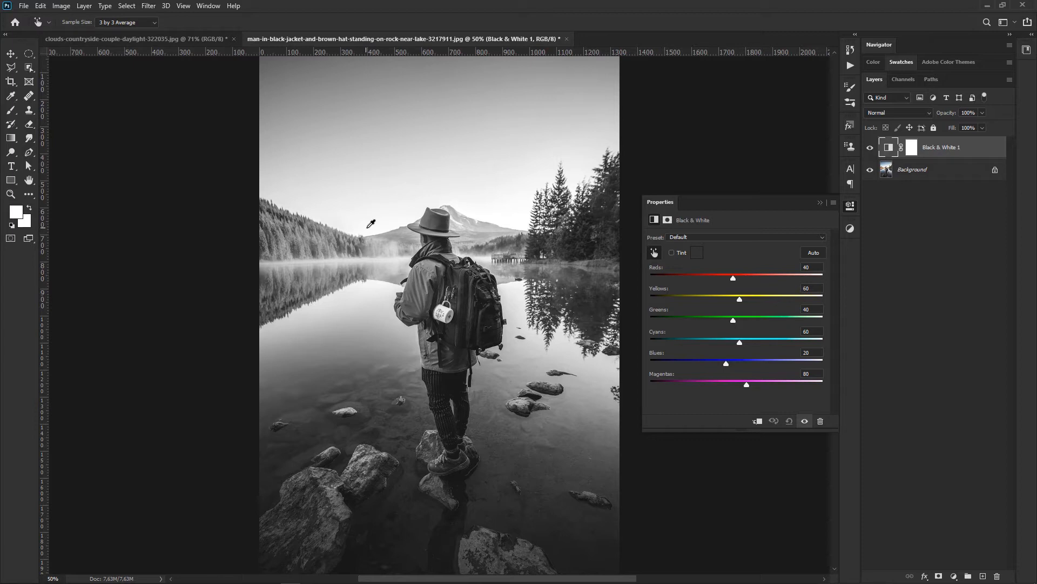
{"action": "mouse_move", "coordinate": [367, 228]}
{"action": "left_mouse_down"}
{"action": "mouse_move", "coordinate": [344, 227]}
{"action": "mouse_move", "coordinate": [451, 225]}
{"action": "mouse_move", "coordinate": [369, 223]}
{"action": "mouse_move", "coordinate": [338, 209]}
{"action": "mouse_move", "coordinate": [260, 213]}
{"action": "mouse_move", "coordinate": [399, 218]}
{"action": "mouse_move", "coordinate": [298, 219]}
{"action": "mouse_move", "coordinate": [388, 217]}
{"action": "mouse_move", "coordinate": [319, 220]}
{"action": "mouse_move", "coordinate": [352, 218]}
{"action": "left_mouse_up"}
{"action": "left_click", "coordinate": [456, 123]}
{"action": "left_click_drag", "start_coordinate": [455, 123], "coordinate": [340, 147]}
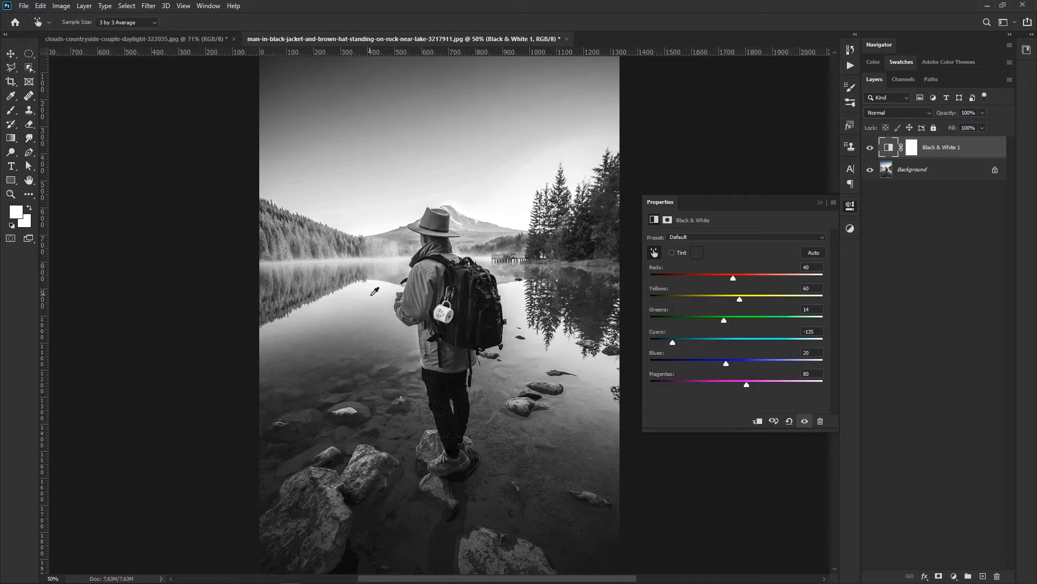
{"action": "left_click_drag", "start_coordinate": [374, 295], "coordinate": [349, 296]}
{"action": "left_click_drag", "start_coordinate": [420, 287], "coordinate": [384, 299]}
Step: Set the Black & White adjustment to Reds 220, Yellows -114, Greens -119, Cyans -148 and Blues -89
{"action": "left_click_drag", "start_coordinate": [710, 279], "coordinate": [776, 281]}
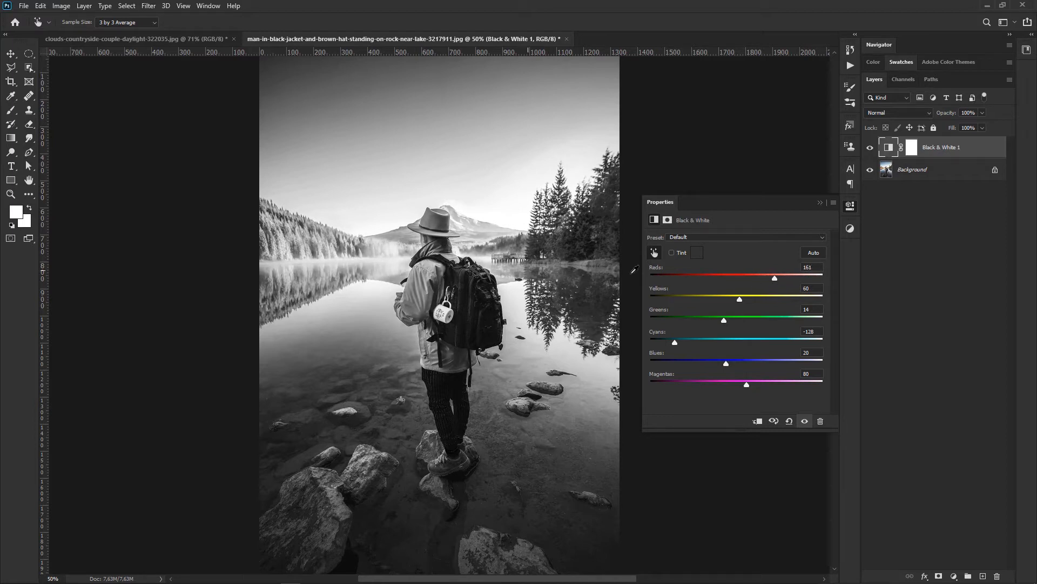
{"action": "left_click_drag", "start_coordinate": [782, 279], "coordinate": [667, 342]}
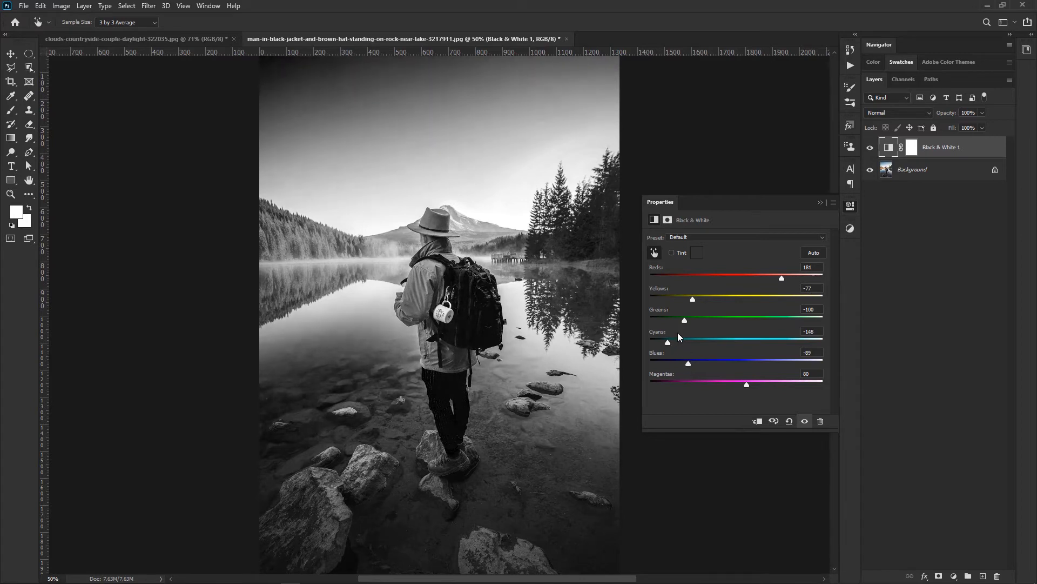
{"action": "left_click_drag", "start_coordinate": [693, 299], "coordinate": [679, 299]}
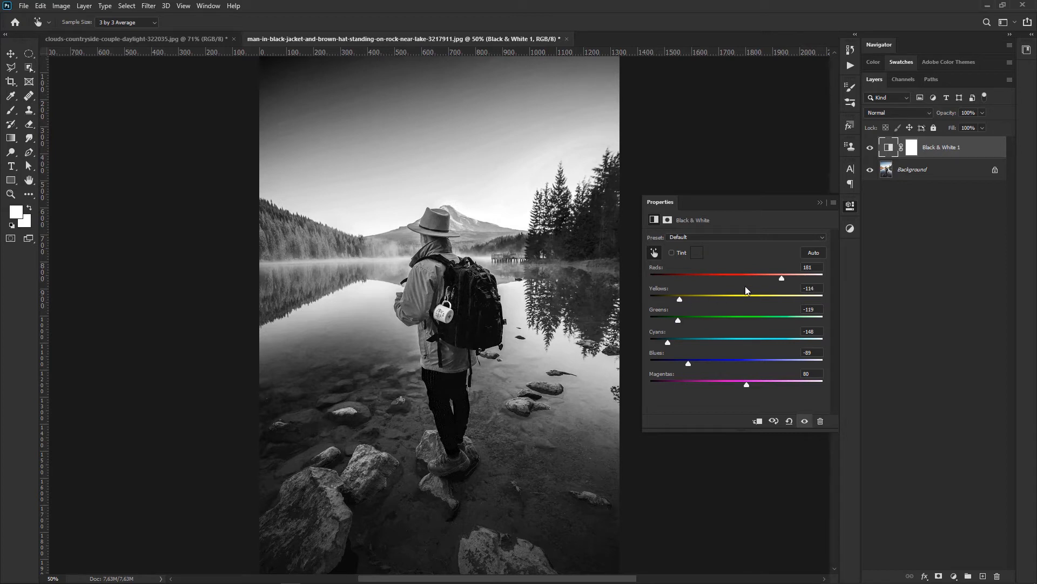
{"action": "left_click_drag", "start_coordinate": [788, 277], "coordinate": [795, 277]}
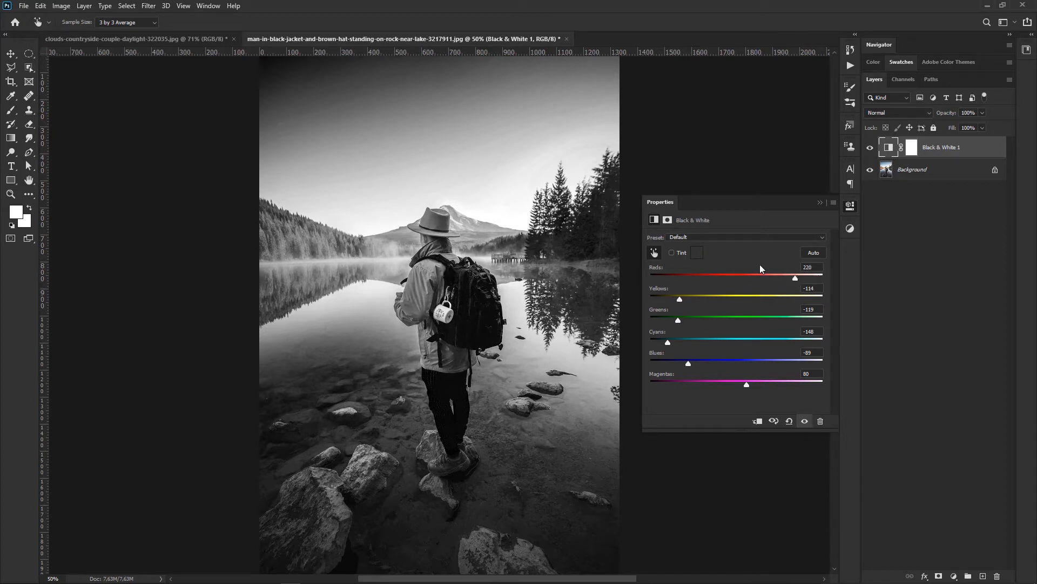
Step: Toggle the Black & White adjustment's visibility to compare the color and monochrome versions, and close its settings
{"action": "left_click", "coordinate": [804, 422]}
{"action": "left_click", "coordinate": [805, 421]}
{"action": "left_click", "coordinate": [805, 421]}
{"action": "left_click", "coordinate": [805, 421]}
{"action": "left_click", "coordinate": [820, 203]}
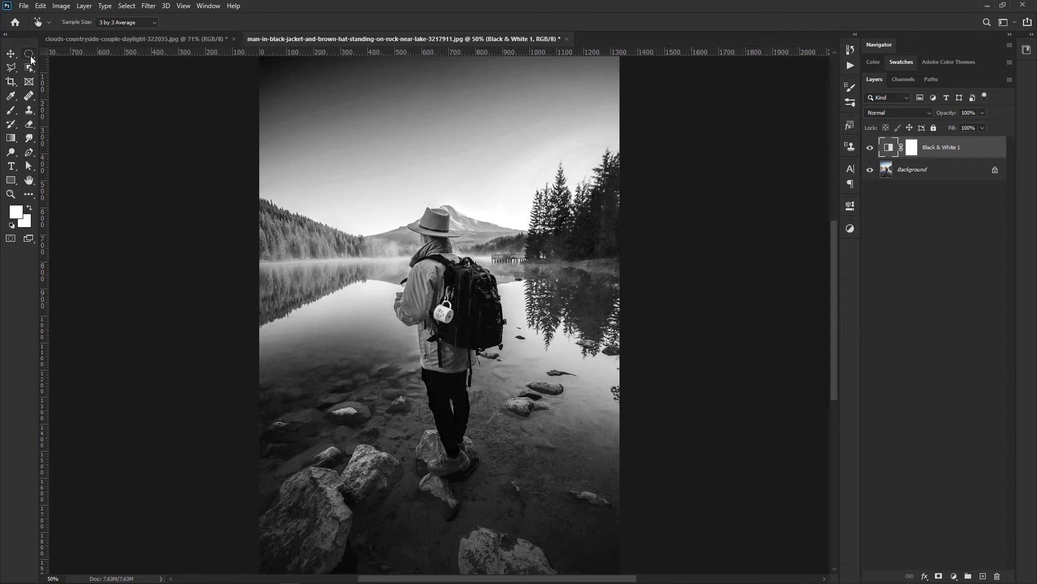
Step: Draw a large elliptical selection reaching the photo's edges and add a Levels adjustment layer masked to it
{"action": "left_click", "coordinate": [29, 54]}
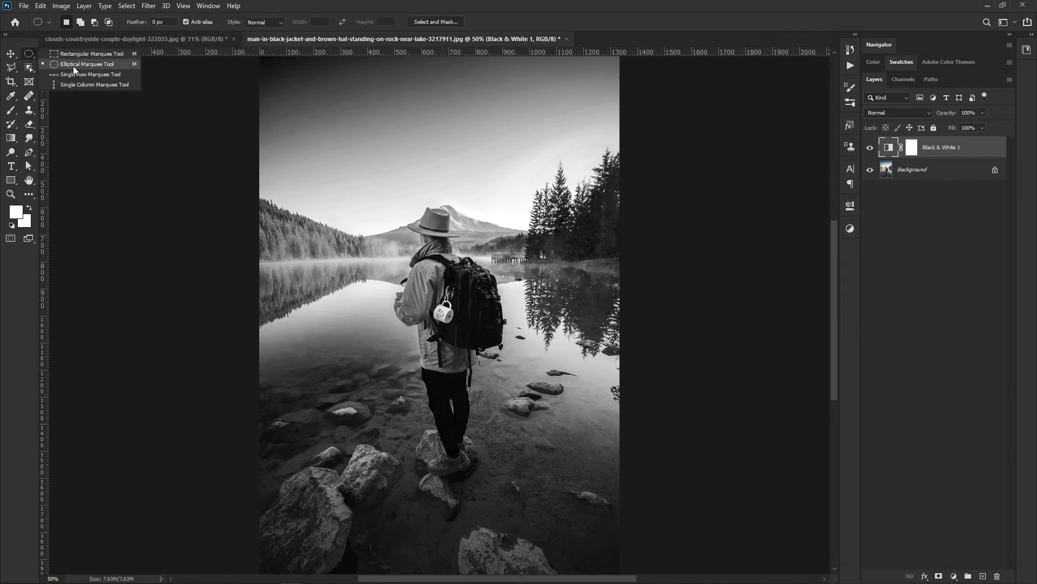
{"action": "left_click", "coordinate": [89, 64]}
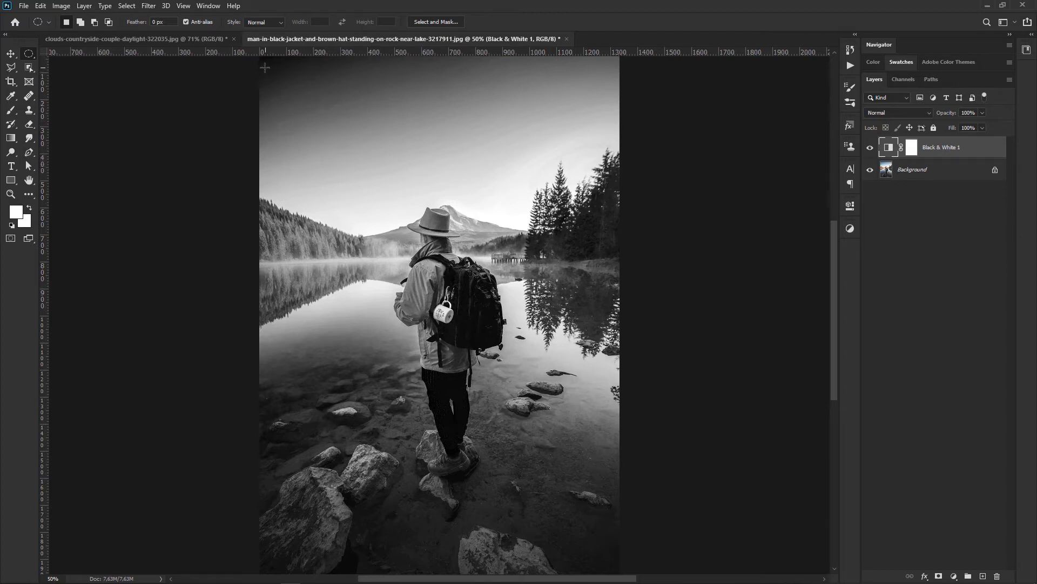
{"action": "left_click_drag", "start_coordinate": [261, 56], "coordinate": [632, 582]}
{"action": "left_click", "coordinate": [953, 576]}
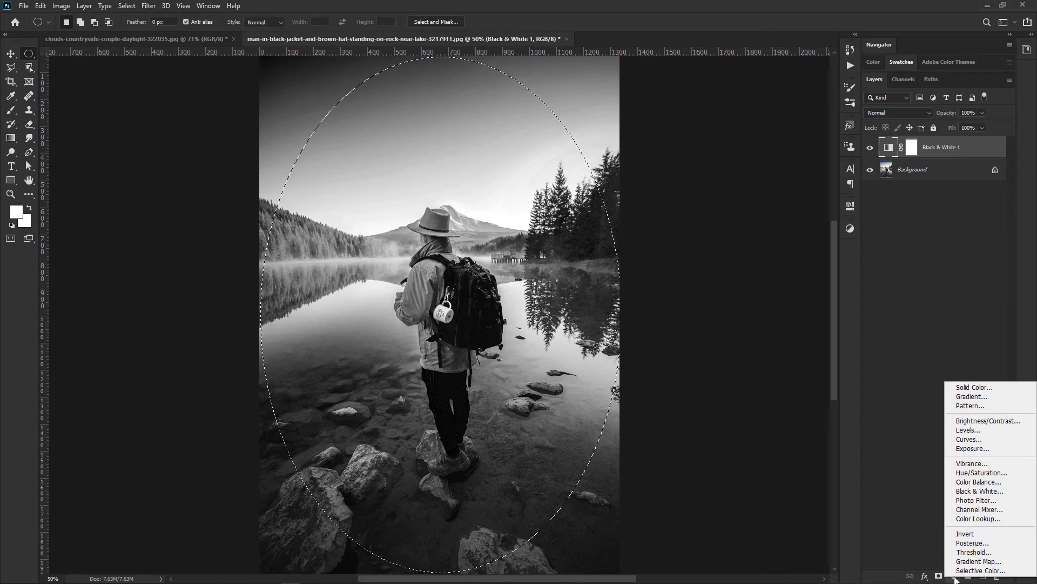
{"action": "left_click", "coordinate": [959, 430]}
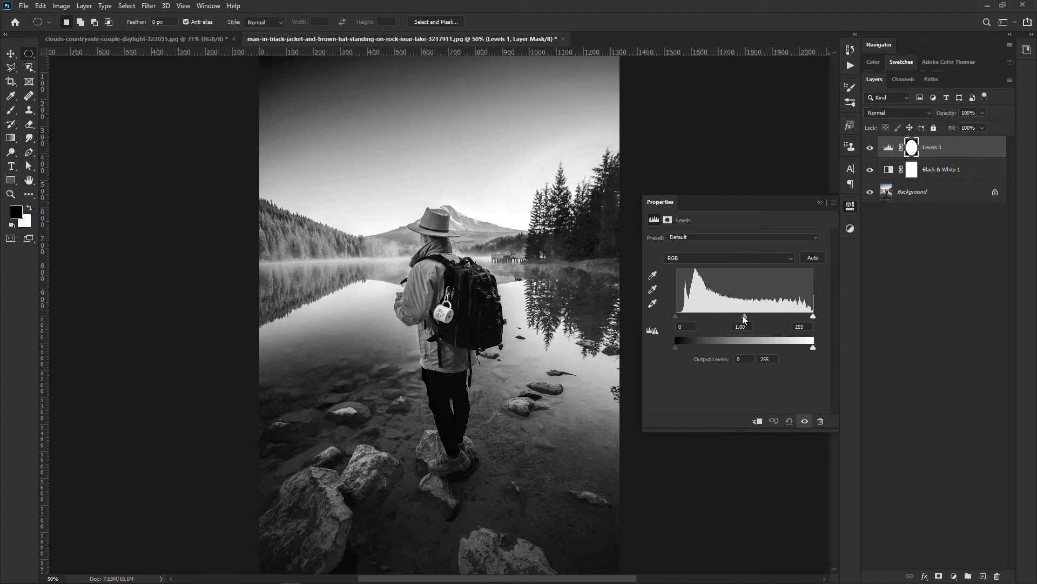
Step: Set the Levels adjustment's midtones to 0.57 and invert its mask so the darkening affects the area outside the ellipse
{"action": "left_click_drag", "start_coordinate": [743, 318], "coordinate": [773, 320]}
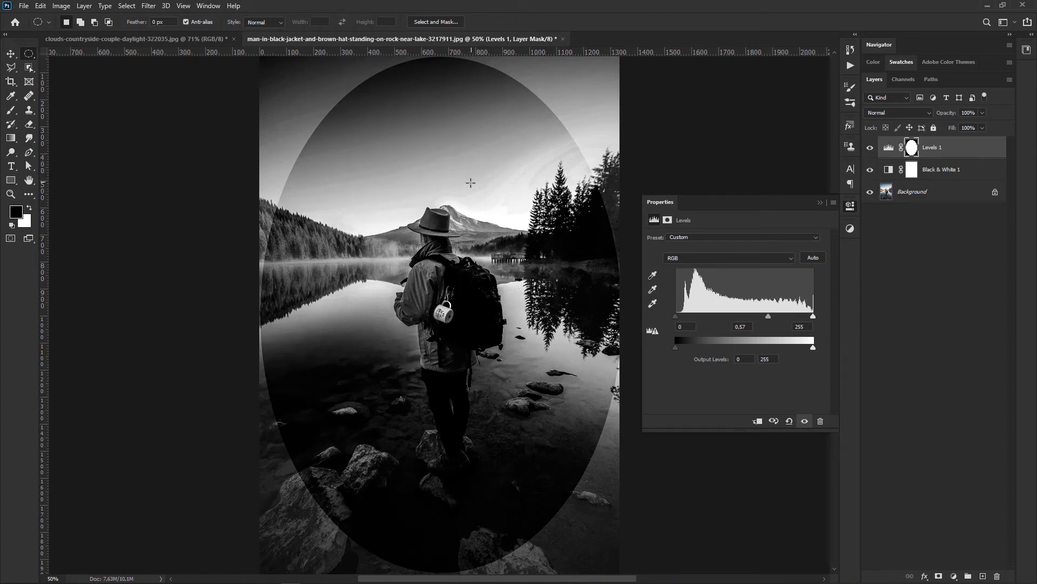
{"action": "left_click", "coordinate": [911, 149]}
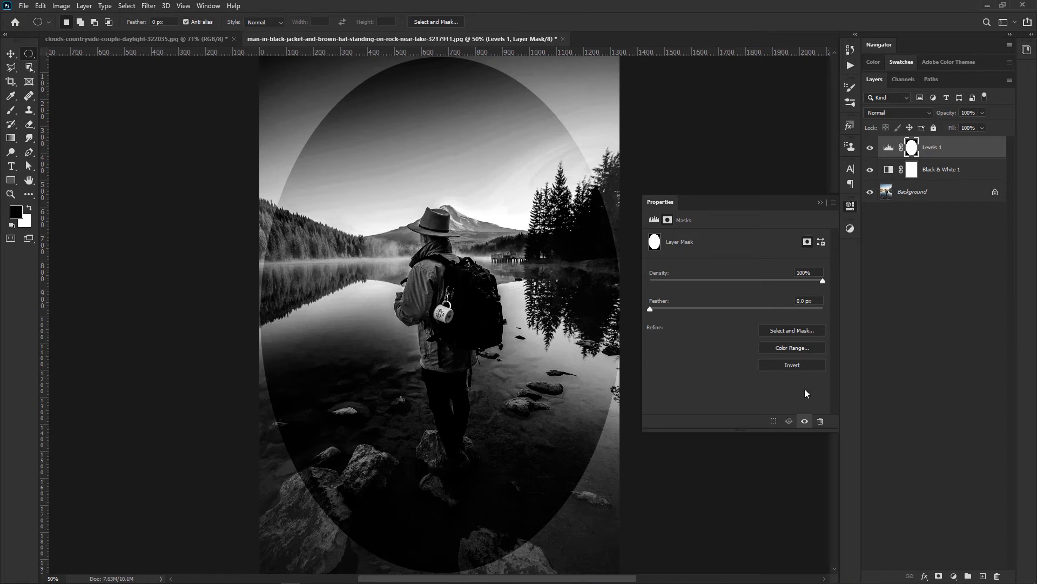
{"action": "key", "text": "ctrl+i"}
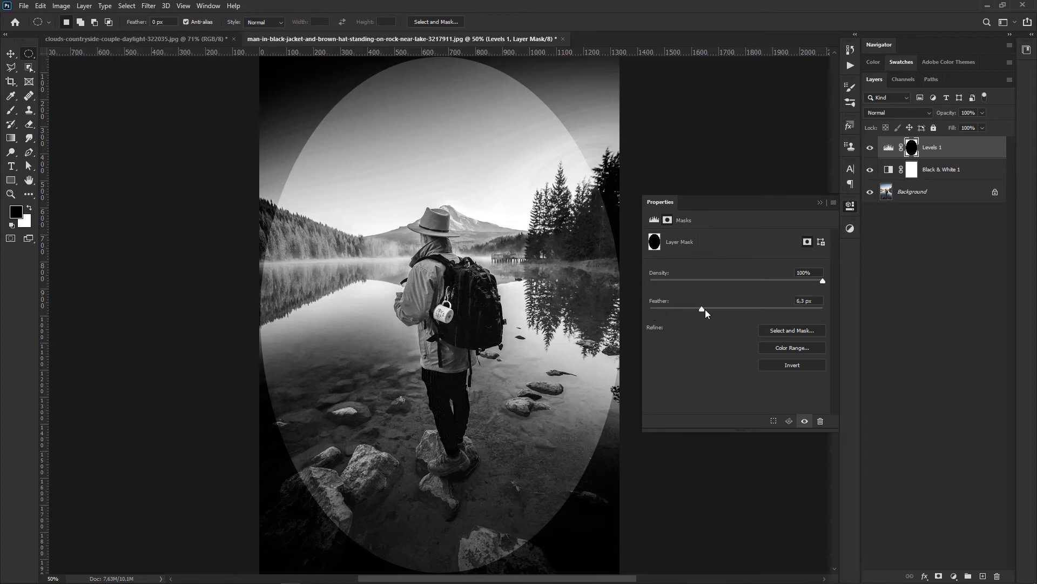
Step: Feather the inverted Levels 1 mask by 200 px to blend the vignette's edge
{"action": "left_click_drag", "start_coordinate": [735, 311], "coordinate": [787, 307]}
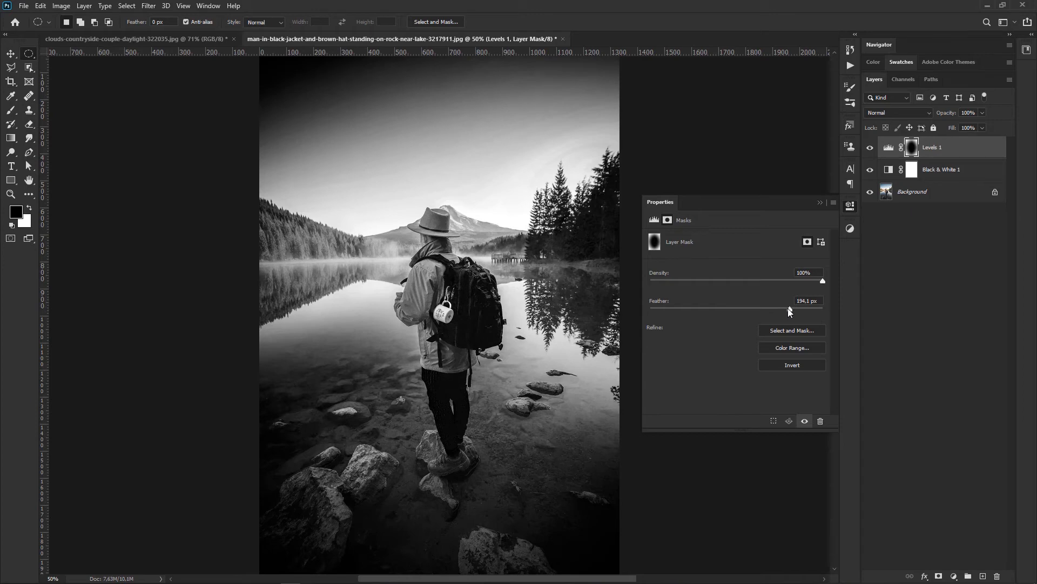
{"action": "left_click", "coordinate": [821, 301]}
{"action": "type", "text": "200"}
Step: Soften the vignette by setting the Levels 1 midtones to 0.74, and close its settings
{"action": "left_click", "coordinate": [889, 148]}
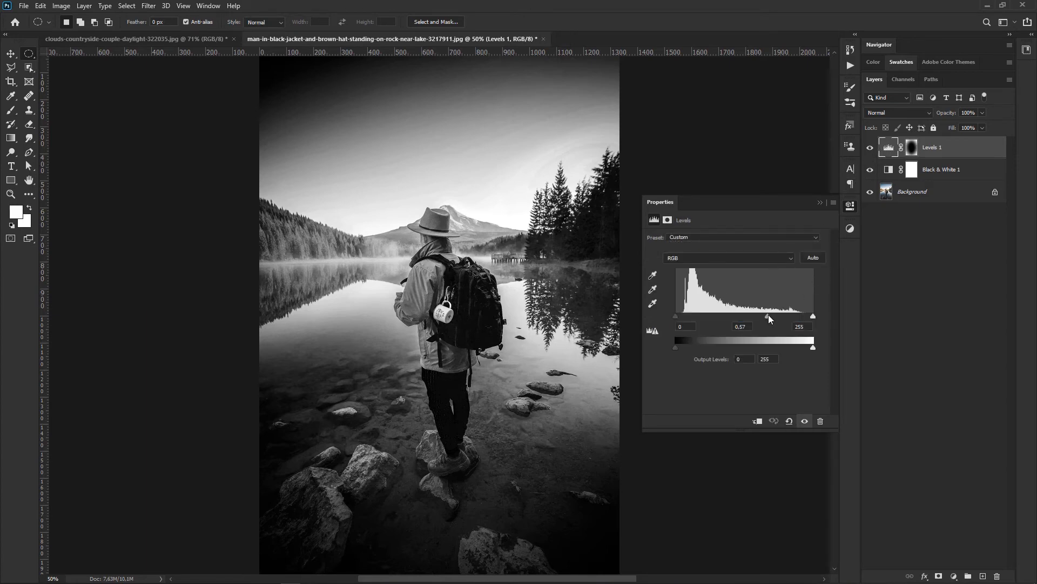
{"action": "mouse_move", "coordinate": [768, 315]}
{"action": "left_mouse_down"}
{"action": "mouse_move", "coordinate": [741, 316]}
{"action": "mouse_move", "coordinate": [770, 316]}
{"action": "mouse_move", "coordinate": [743, 318]}
{"action": "mouse_move", "coordinate": [771, 320]}
{"action": "mouse_move", "coordinate": [761, 323]}
{"action": "left_mouse_up"}
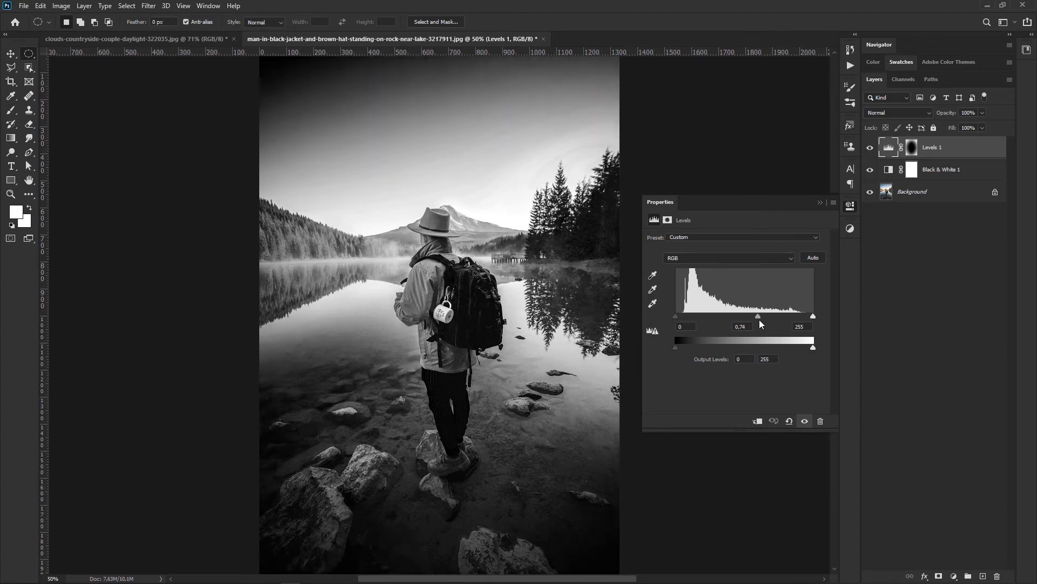
{"action": "left_click", "coordinate": [820, 202]}
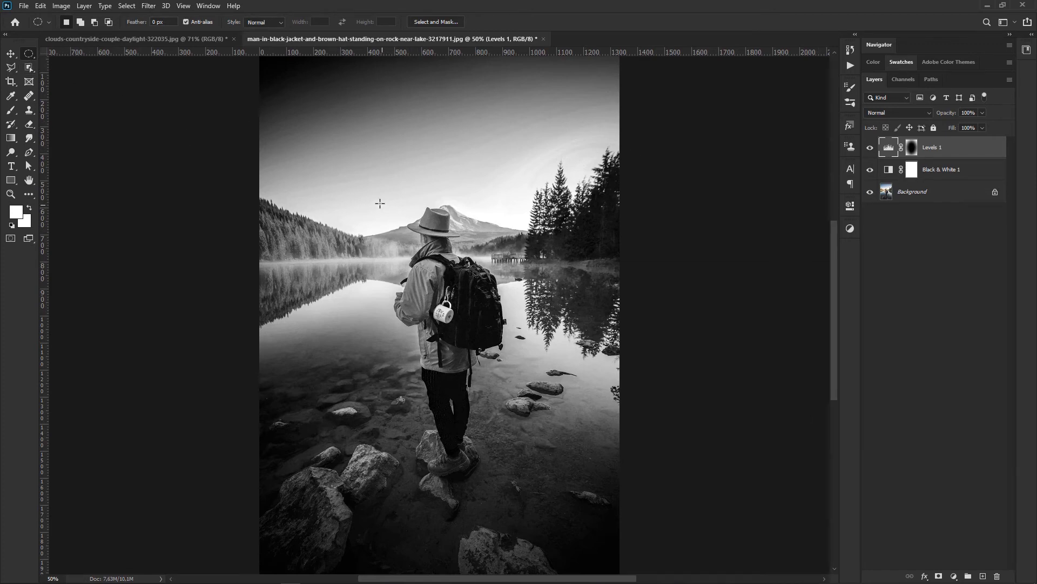
Step: Draw an elliptical selection around the standing man and add a second Levels adjustment layer masked to it
{"action": "left_click_drag", "start_coordinate": [378, 195], "coordinate": [535, 496]}
{"action": "left_click", "coordinate": [954, 576]}
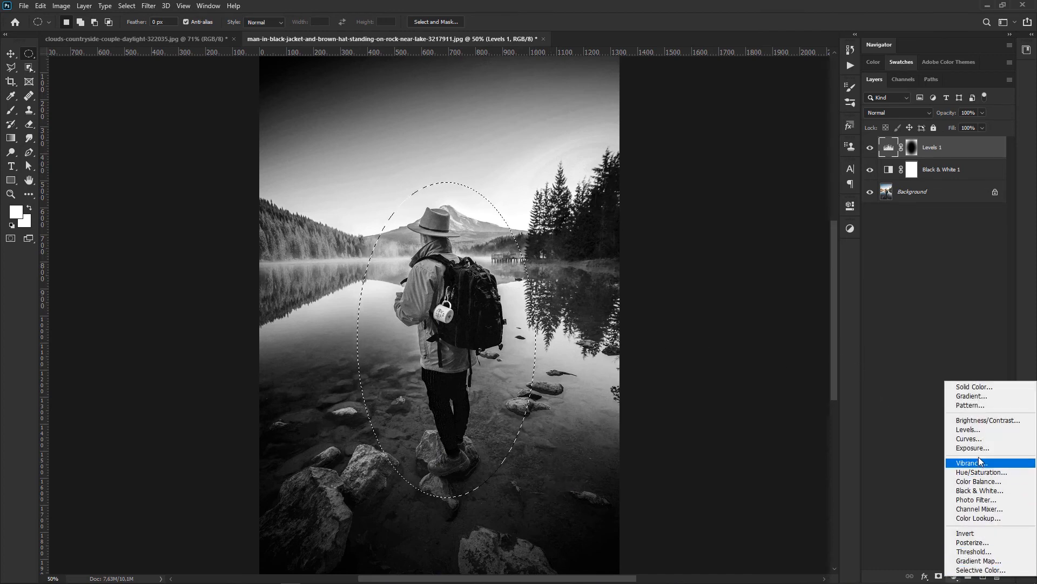
{"action": "left_click", "coordinate": [982, 430]}
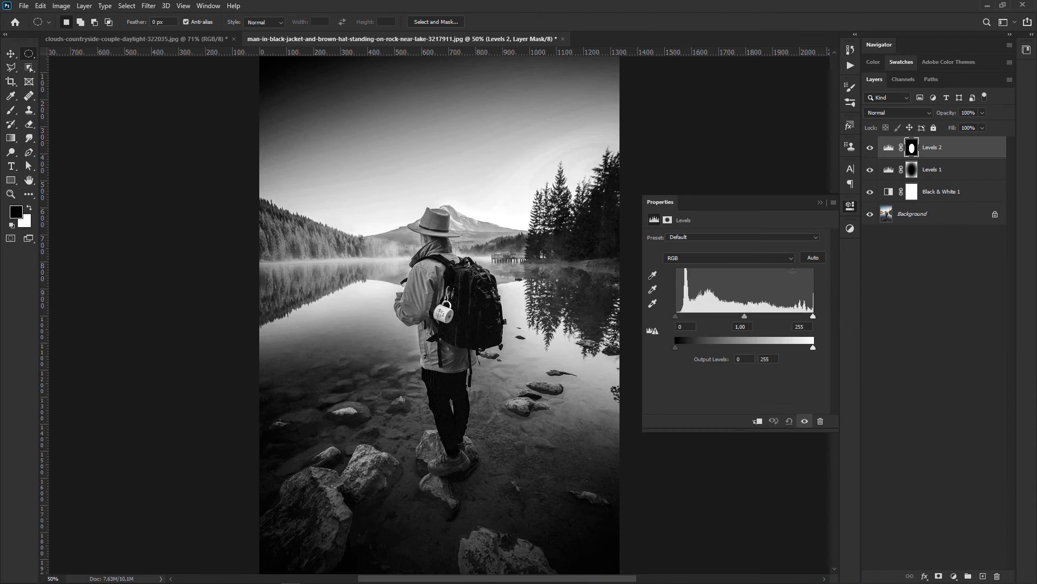
Step: Brighten the man's area by setting the Levels 2 shadow input to 8 and midtones to 1.40, and close the settings
{"action": "left_click_drag", "start_coordinate": [745, 317], "coordinate": [741, 319]}
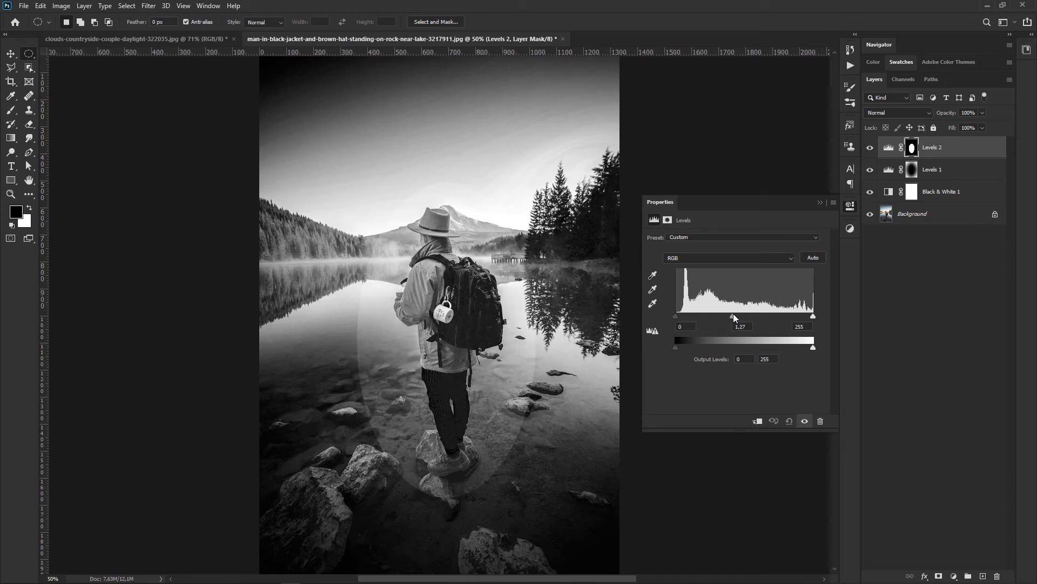
{"action": "left_click_drag", "start_coordinate": [734, 316], "coordinate": [732, 317]}
{"action": "left_click_drag", "start_coordinate": [676, 315], "coordinate": [678, 316]}
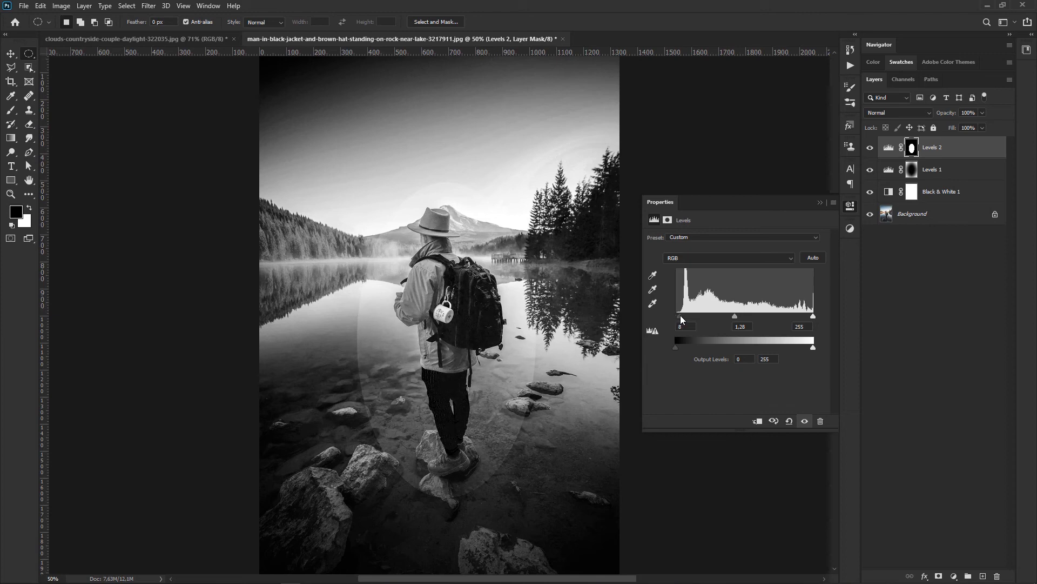
{"action": "left_click_drag", "start_coordinate": [735, 316], "coordinate": [731, 316]}
{"action": "left_click", "coordinate": [820, 203]}
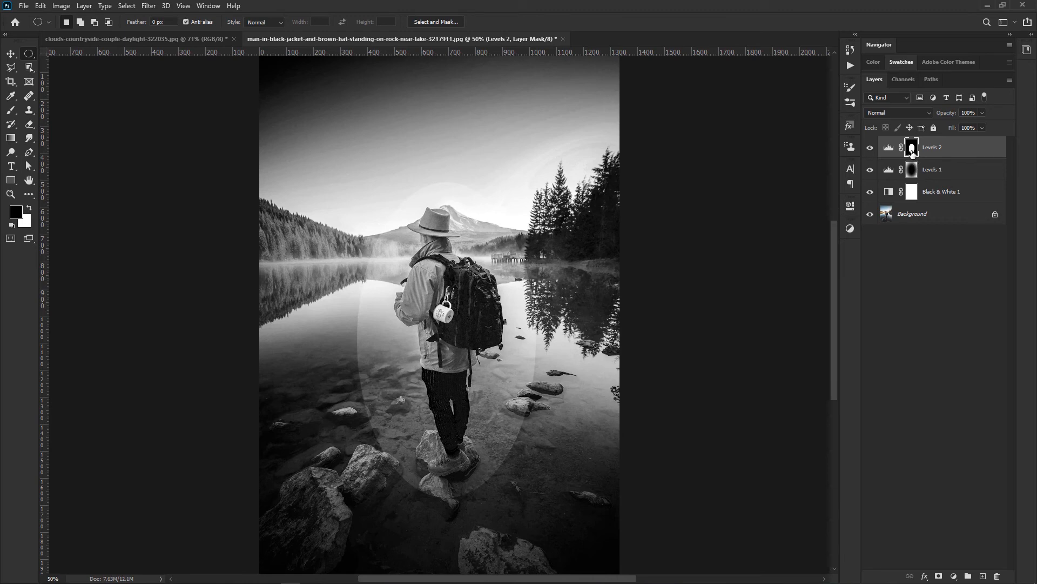
Step: Feather the Levels 2 mask to about 121 px and toggle the layer's visibility to compare the result
{"action": "double_click", "coordinate": [913, 152]}
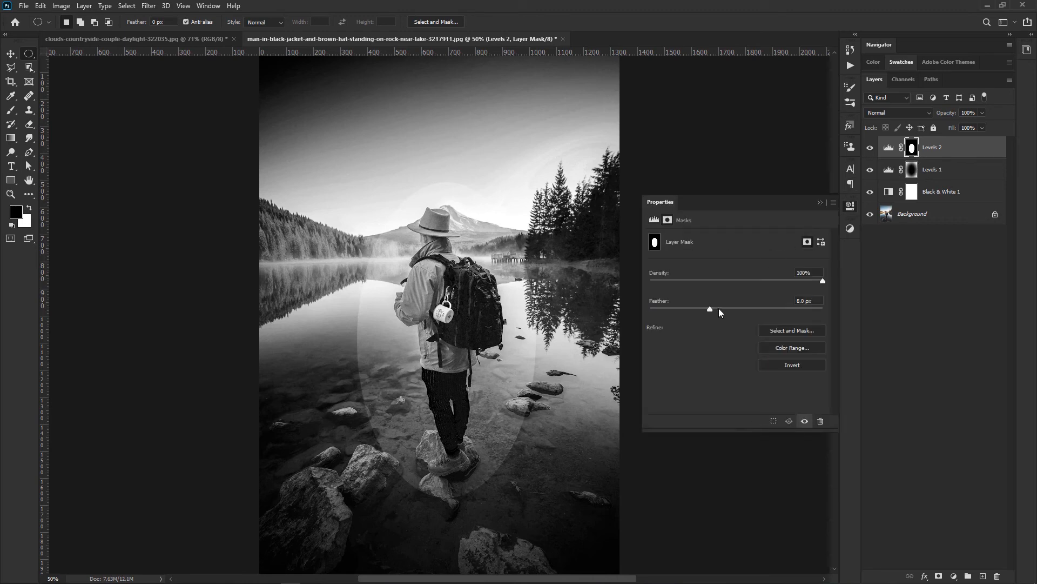
{"action": "left_click_drag", "start_coordinate": [734, 309], "coordinate": [770, 309]}
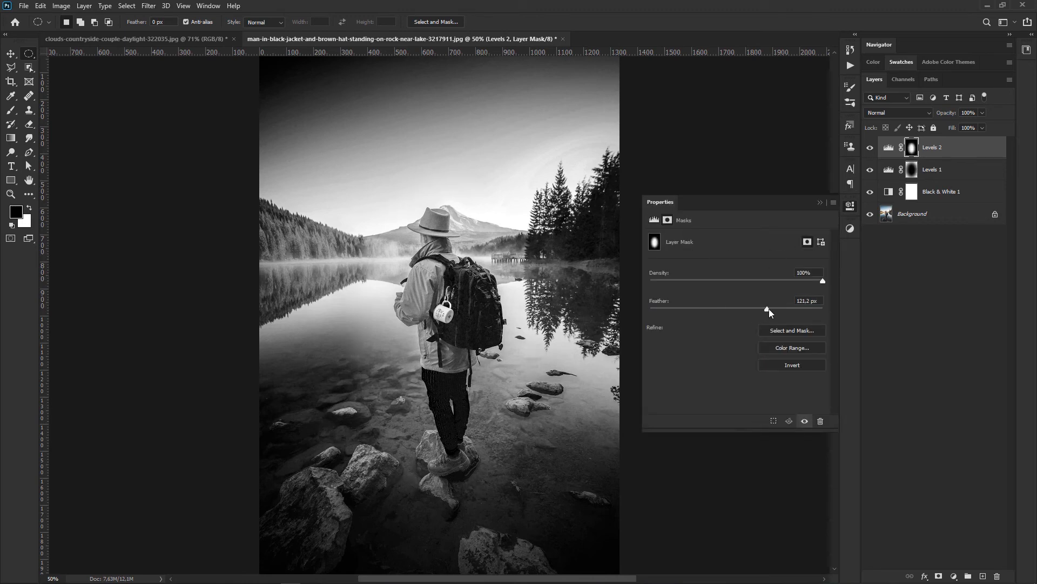
{"action": "left_click", "coordinate": [820, 203]}
{"action": "left_click", "coordinate": [870, 148]}
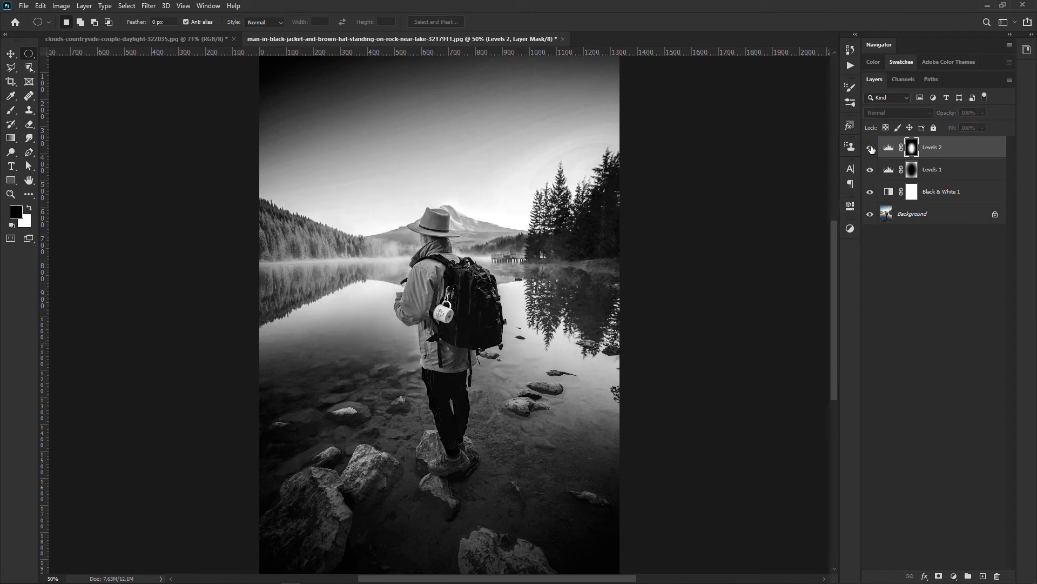
{"action": "left_click", "coordinate": [871, 148]}
Step: Refine Levels 2 with shadow input 10 and highlight input 228, darken its midtones slightly, and close the settings
{"action": "left_click", "coordinate": [885, 152]}
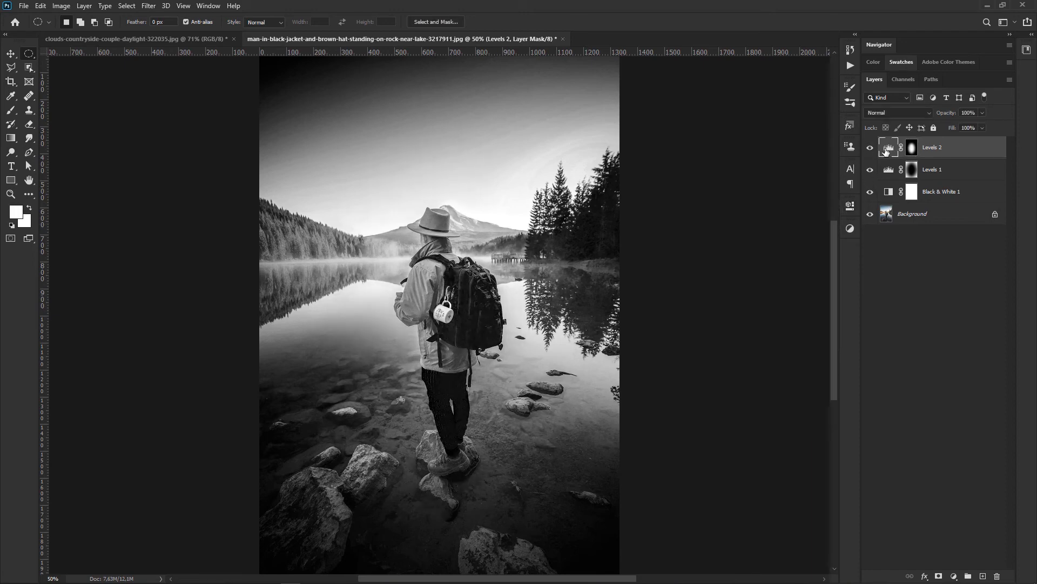
{"action": "double_click", "coordinate": [889, 147]}
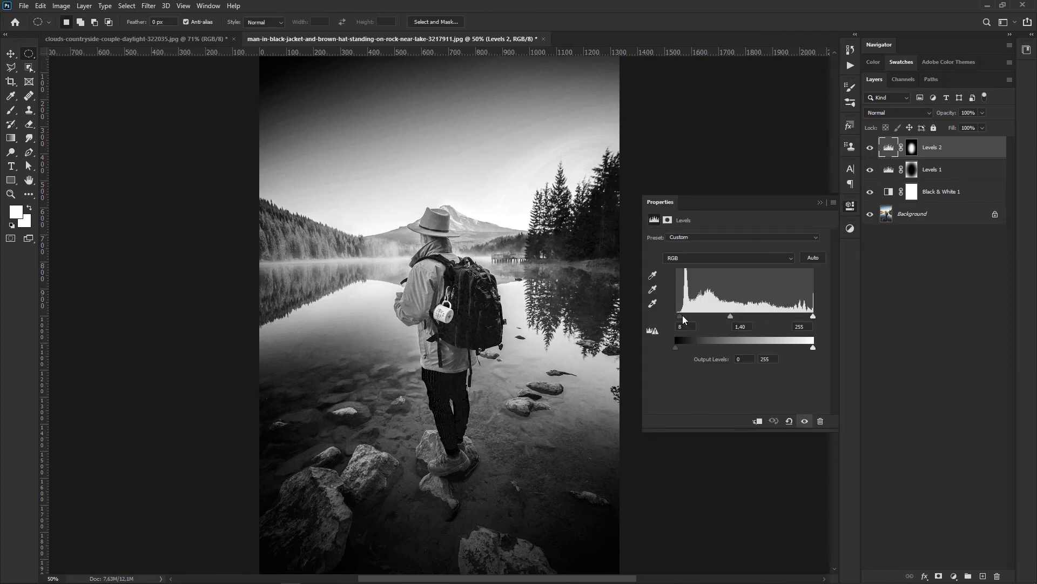
{"action": "left_click_drag", "start_coordinate": [679, 318], "coordinate": [681, 316]}
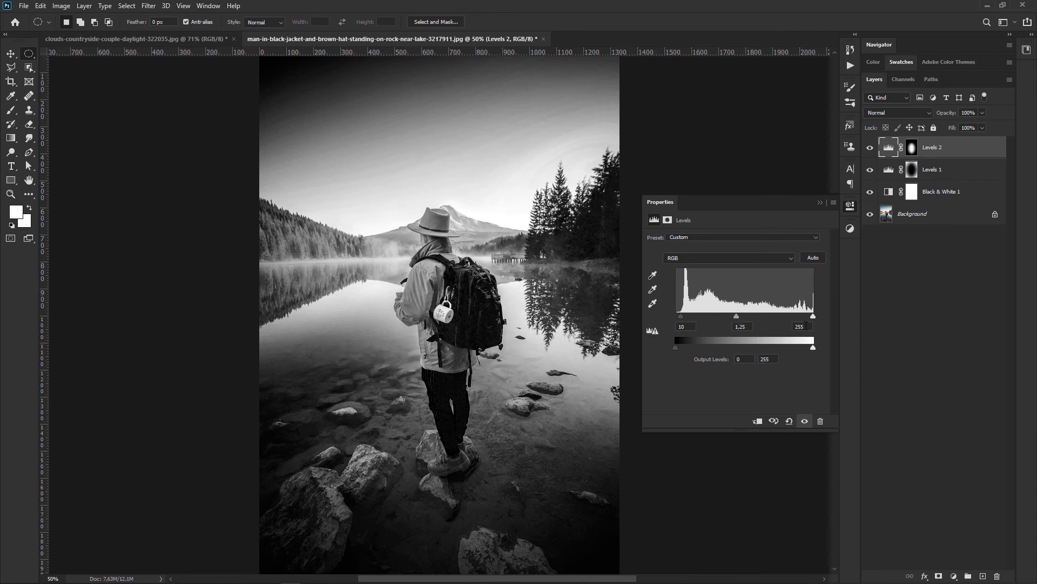
{"action": "left_click_drag", "start_coordinate": [813, 316], "coordinate": [798, 316]}
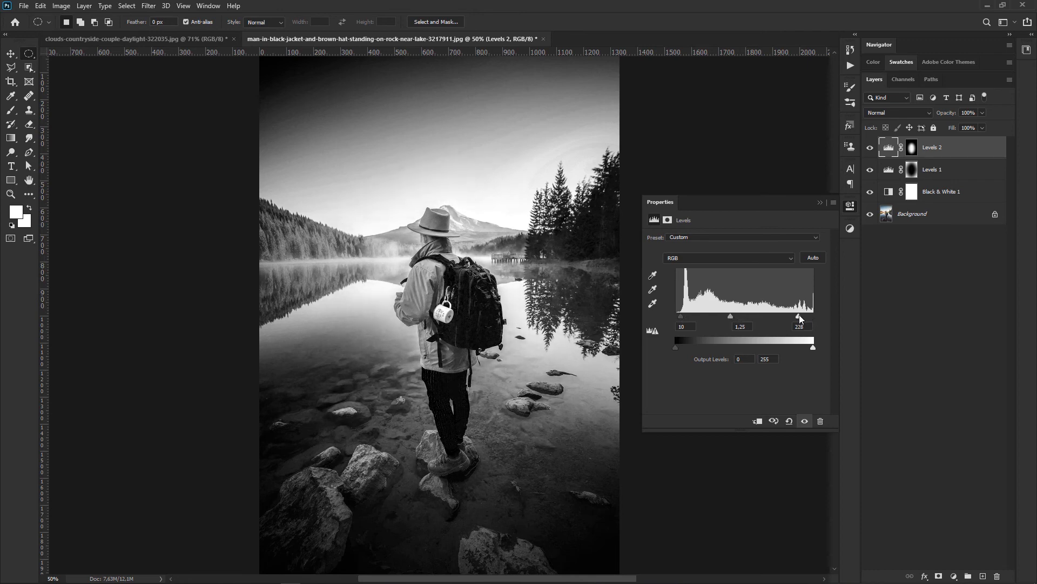
{"action": "left_click_drag", "start_coordinate": [731, 316], "coordinate": [735, 318]}
{"action": "left_click", "coordinate": [820, 202]}
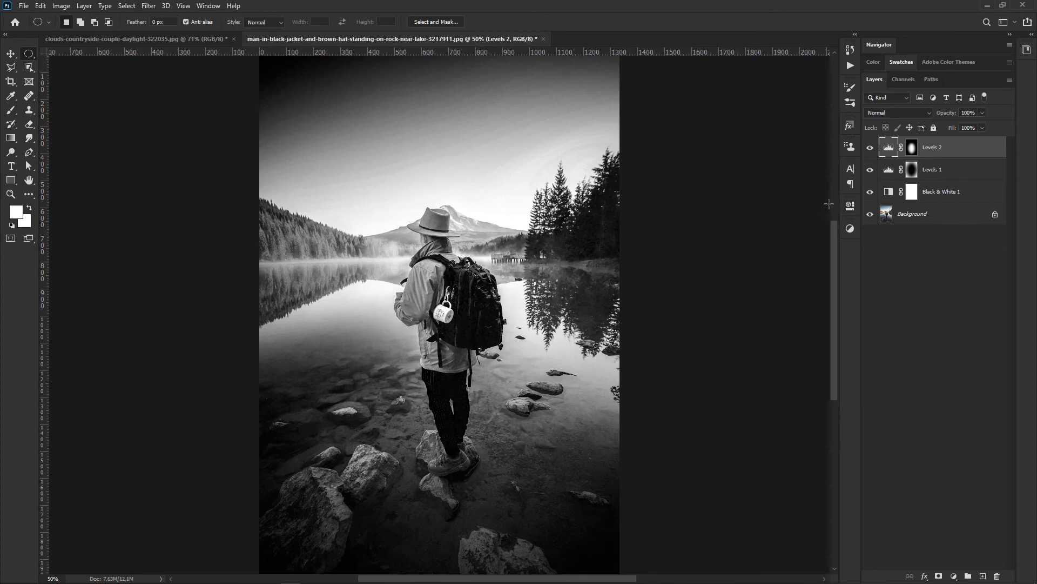
Step: Toggle the visibility of Levels 2 and Levels 1 in turn to compare each adjustment's effect on the photo
{"action": "left_click", "coordinate": [870, 148]}
{"action": "left_click", "coordinate": [870, 148]}
{"action": "left_click", "coordinate": [871, 148]}
{"action": "left_click", "coordinate": [870, 148]}
{"action": "left_click", "coordinate": [870, 148]}
{"action": "left_click", "coordinate": [871, 149]}
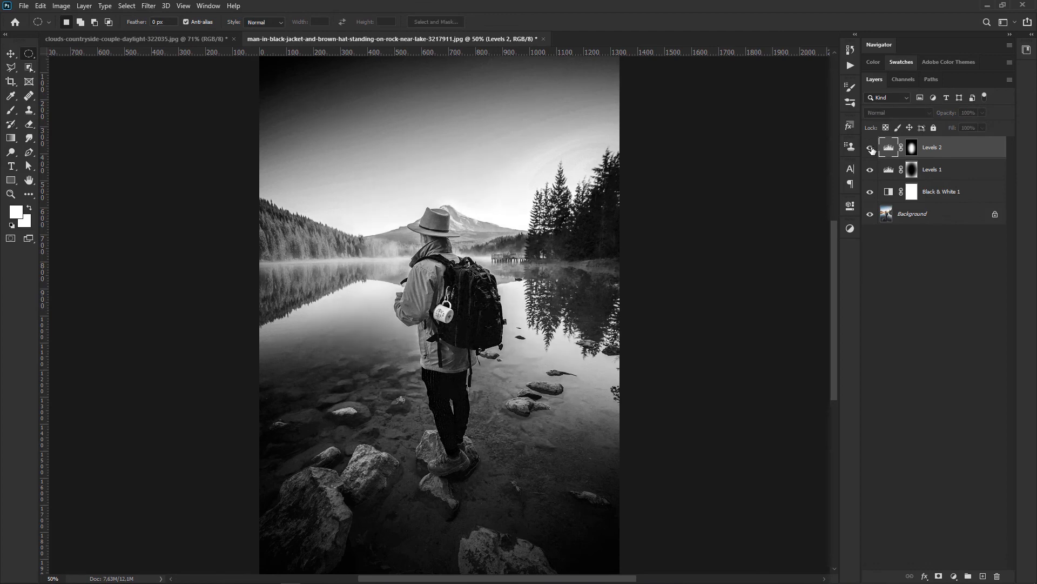
{"action": "left_click", "coordinate": [870, 171]}
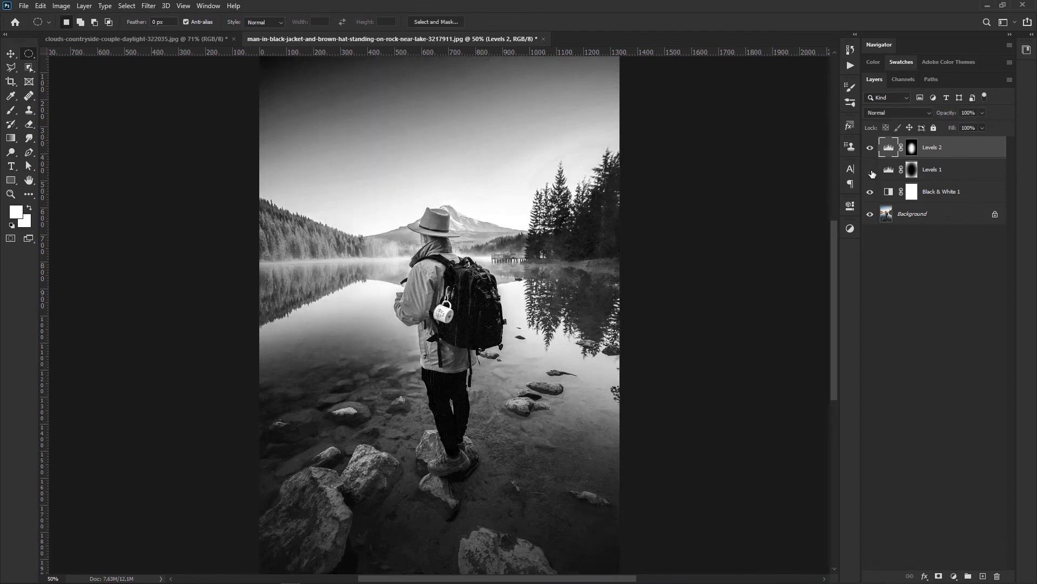
{"action": "left_click", "coordinate": [874, 172]}
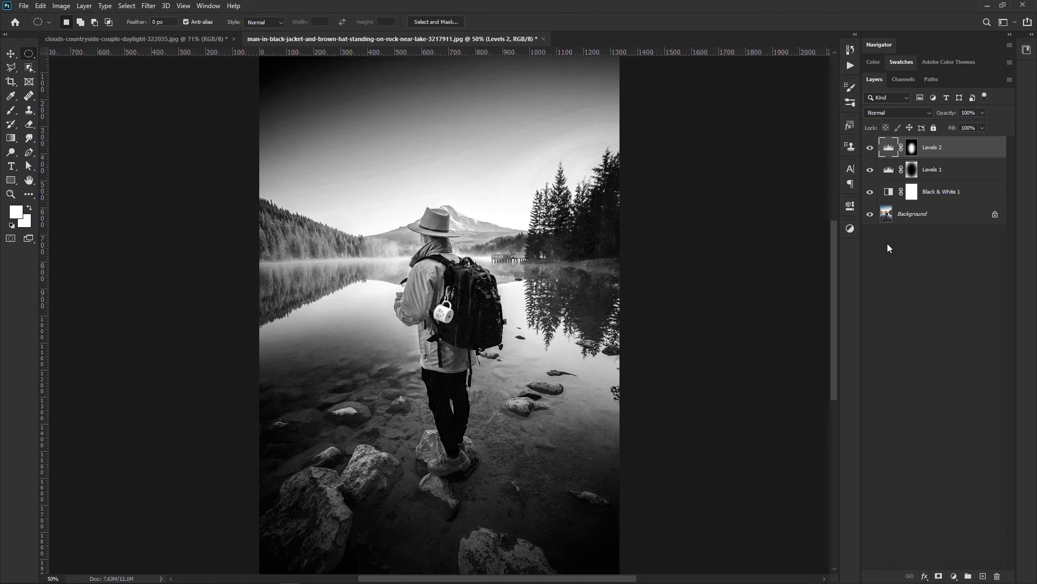
Step: Hide and show all the adjustment layers above the Background to compare the original color photo with the edited version
{"action": "left_click", "coordinate": [870, 215], "text": "alt"}
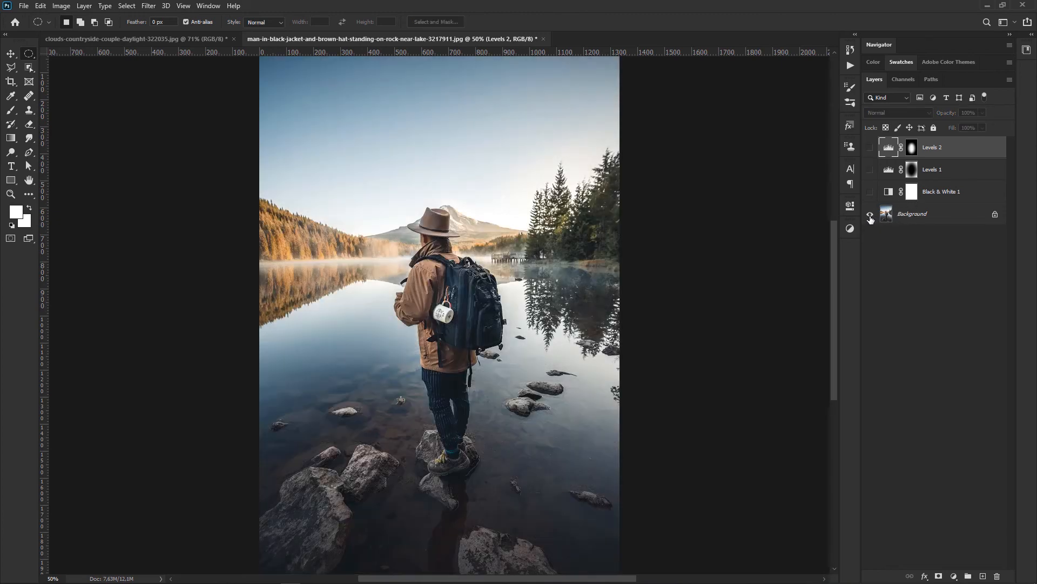
{"action": "left_click", "coordinate": [870, 216], "text": "alt"}
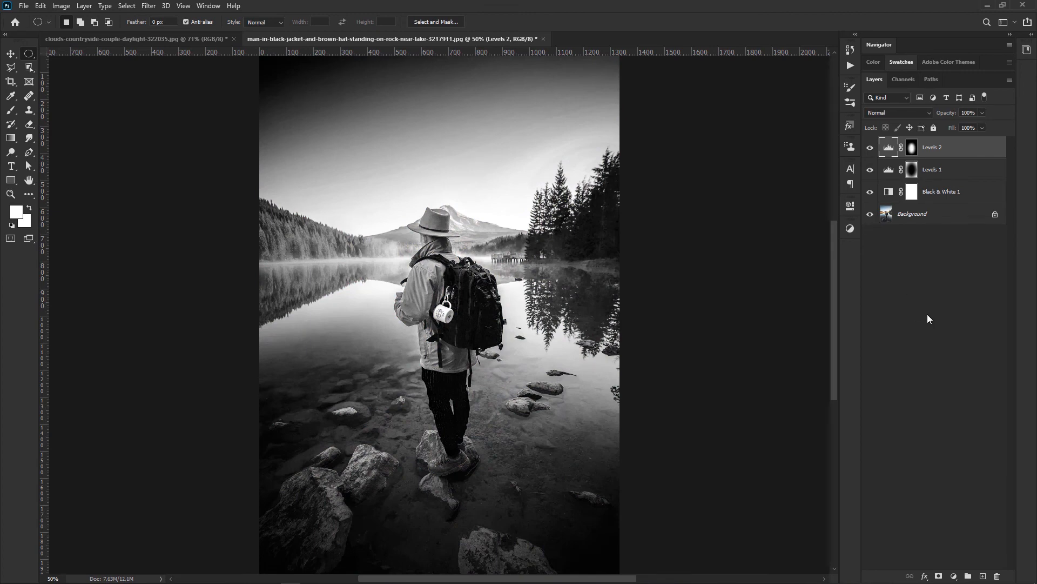
{"action": "left_click_drag", "start_coordinate": [870, 147], "coordinate": [874, 179]}
{"action": "left_click", "coordinate": [870, 191]}
{"action": "left_click", "coordinate": [870, 170]}
{"action": "left_click", "coordinate": [870, 147]}
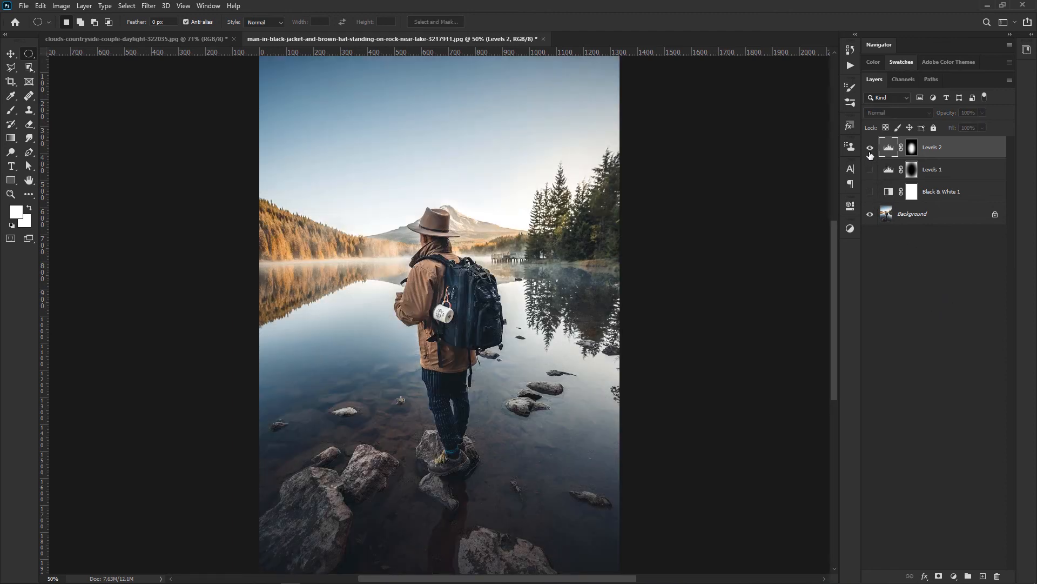
{"action": "left_click", "coordinate": [870, 192]}
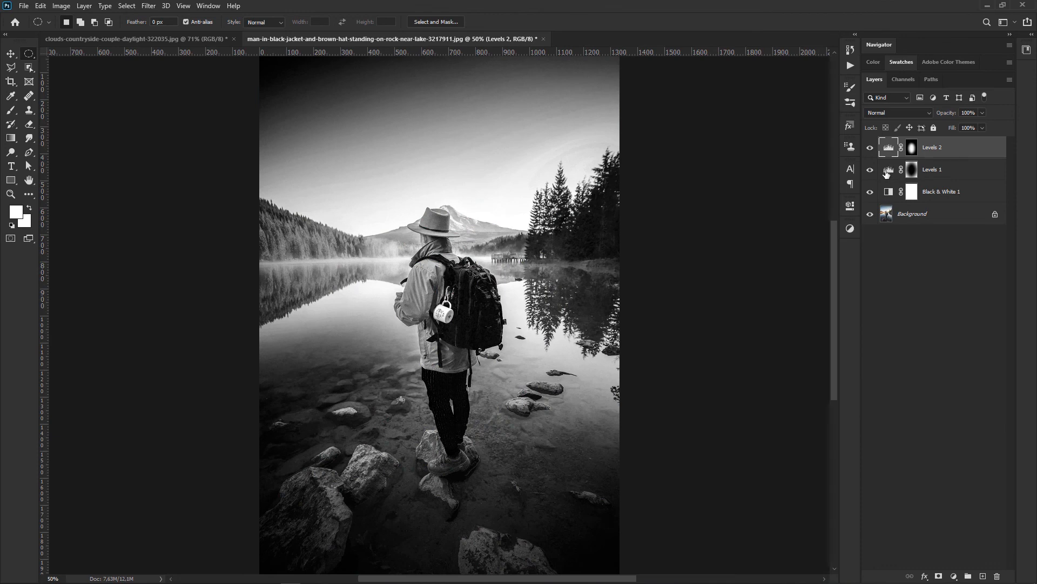